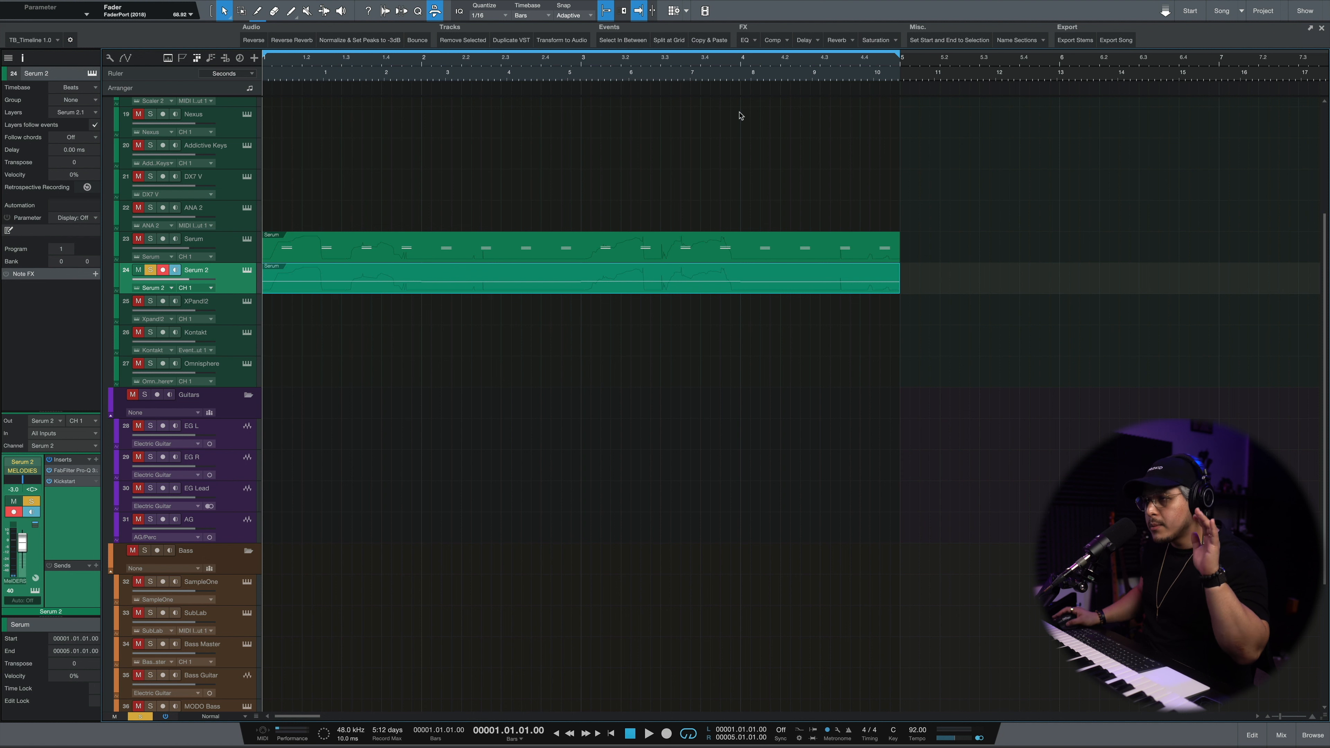
Open the Serum 2 part in the note editor, play its long held notes and close the editor
{"action": "double_click", "coordinate": [435, 289]}
{"action": "key", "text": "2"}
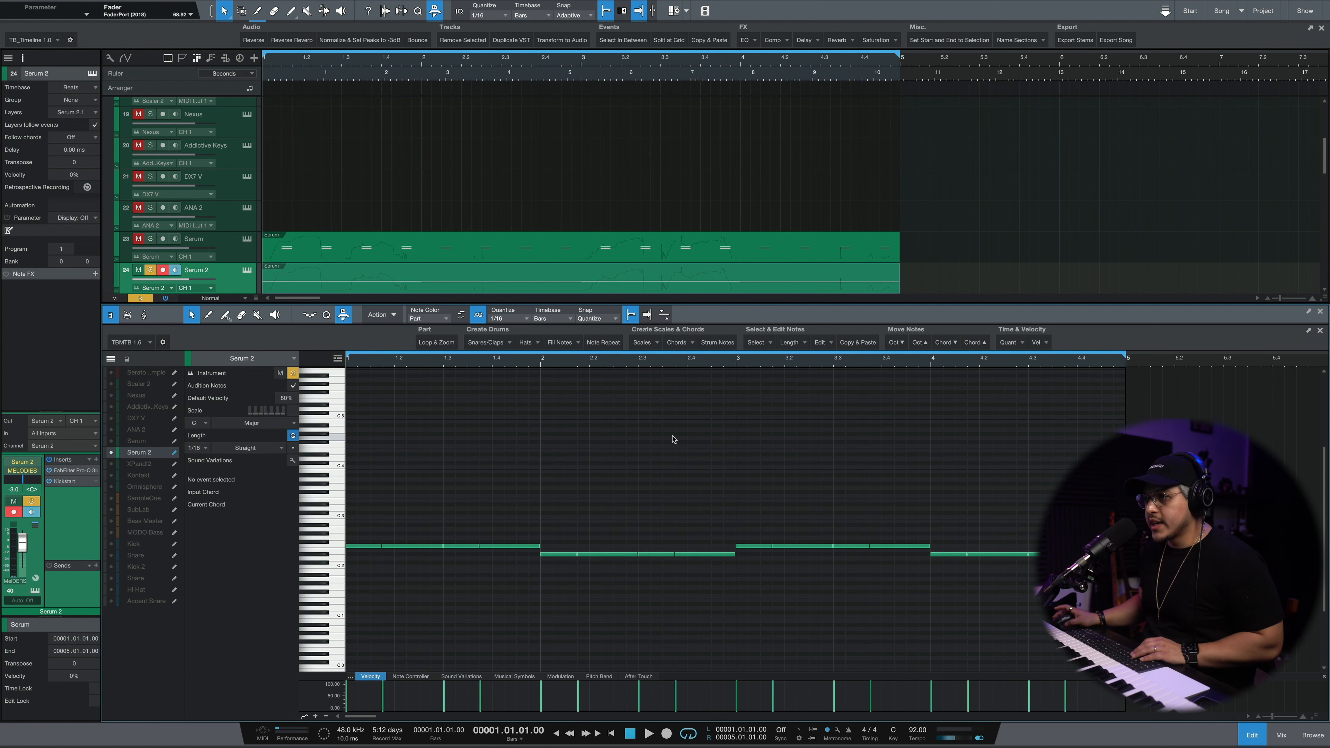
{"action": "key", "text": "space"}
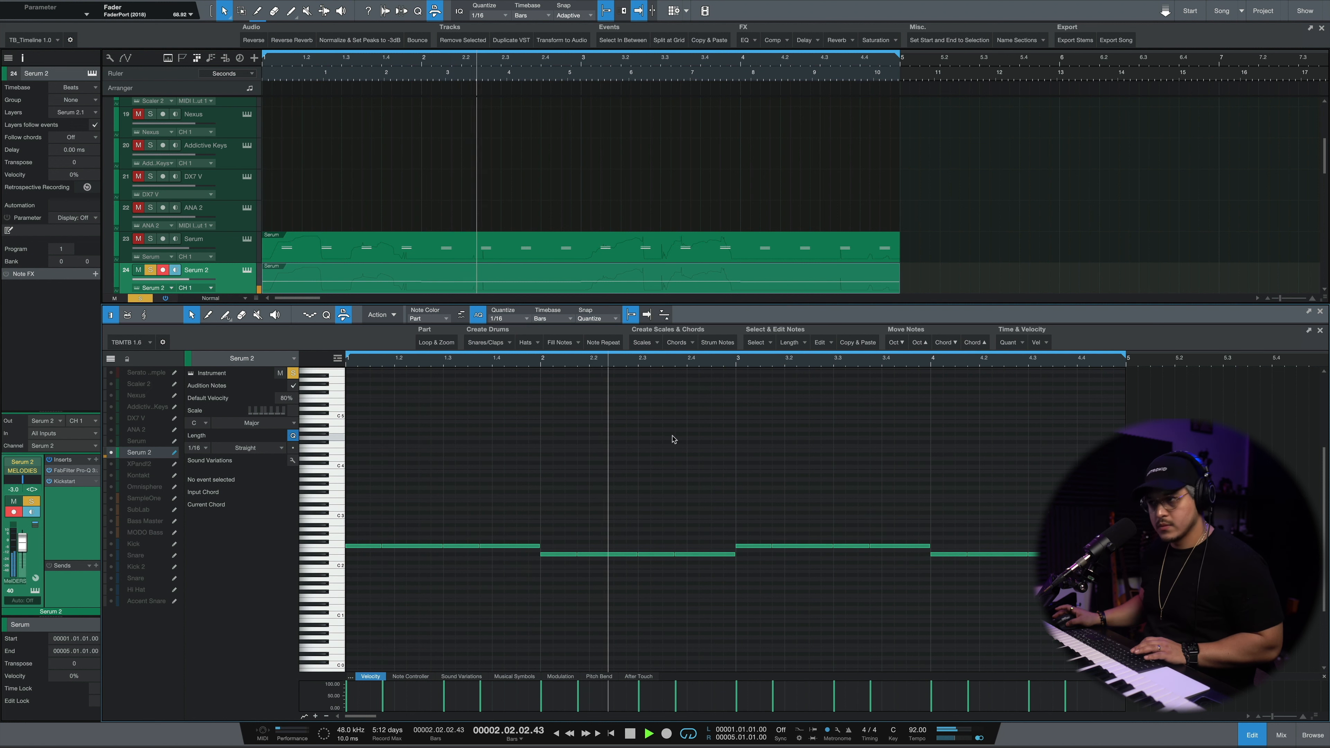
{"action": "key", "text": "space"}
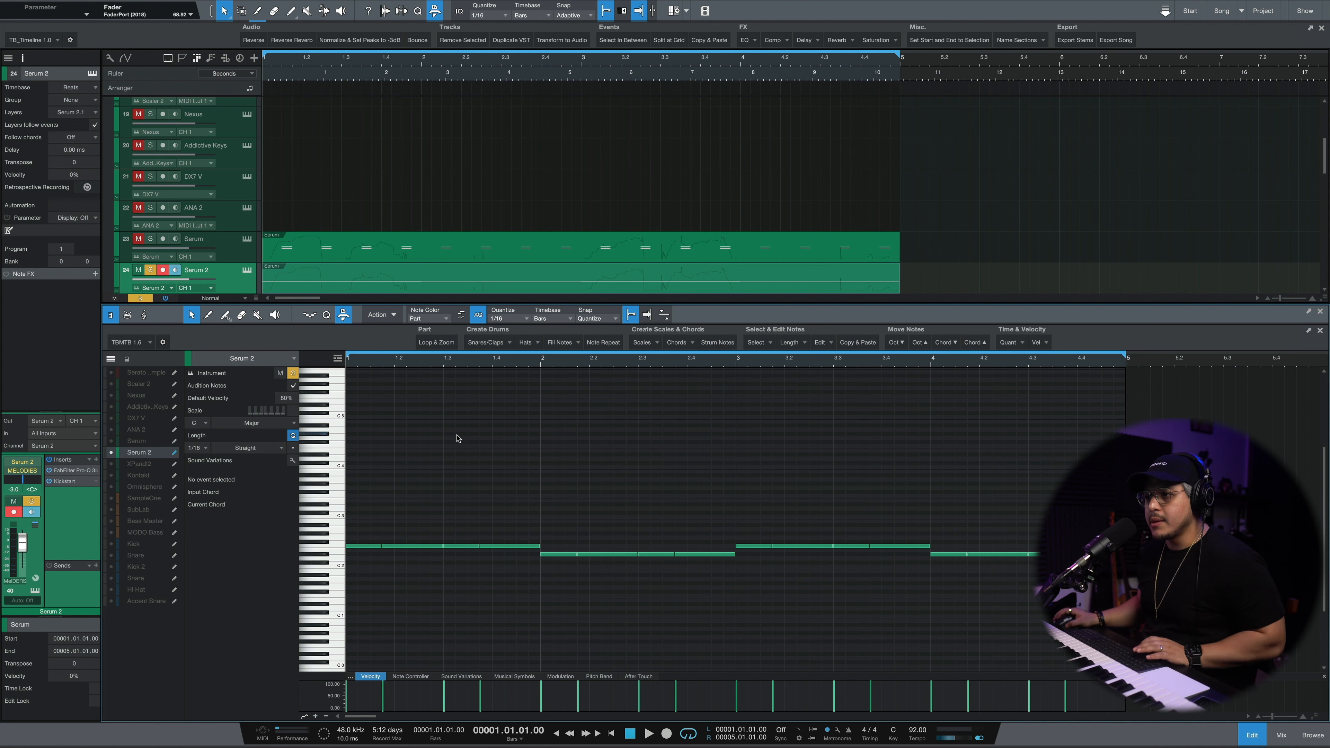
{"action": "key", "text": "space"}
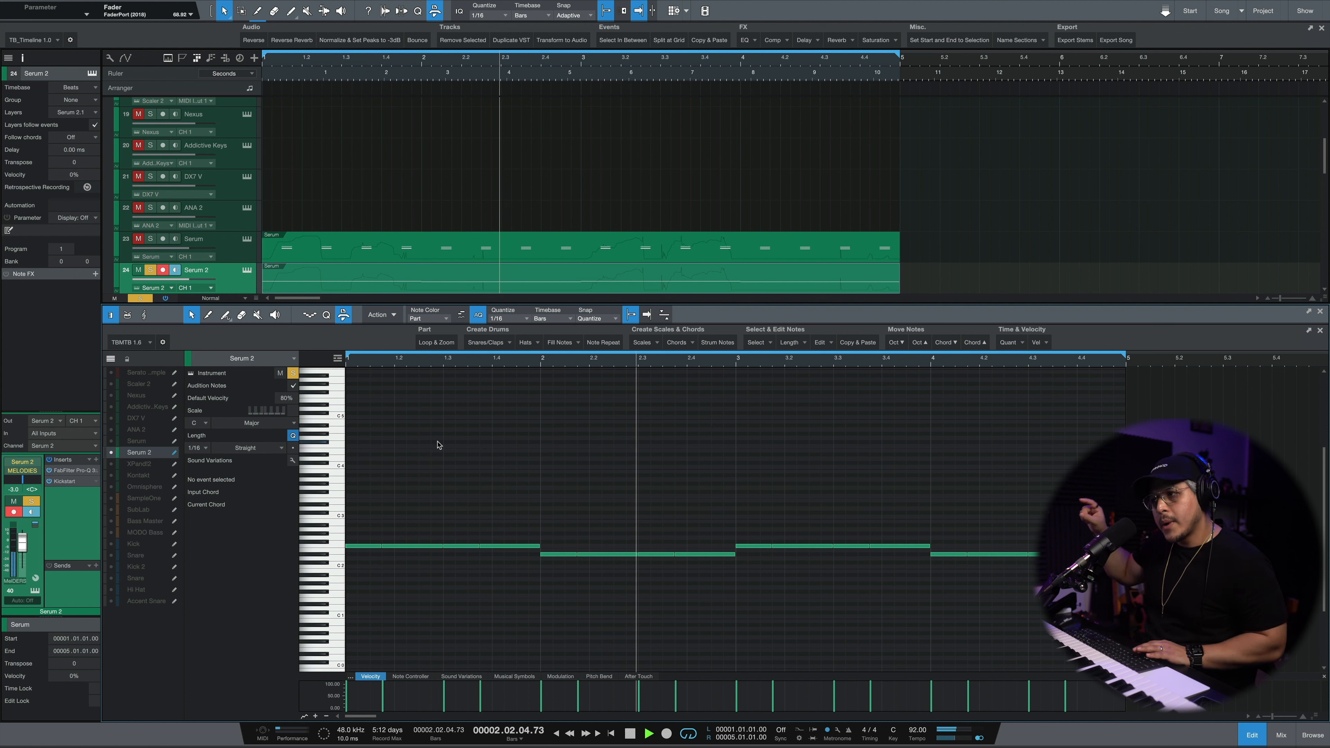
{"action": "key", "text": "space"}
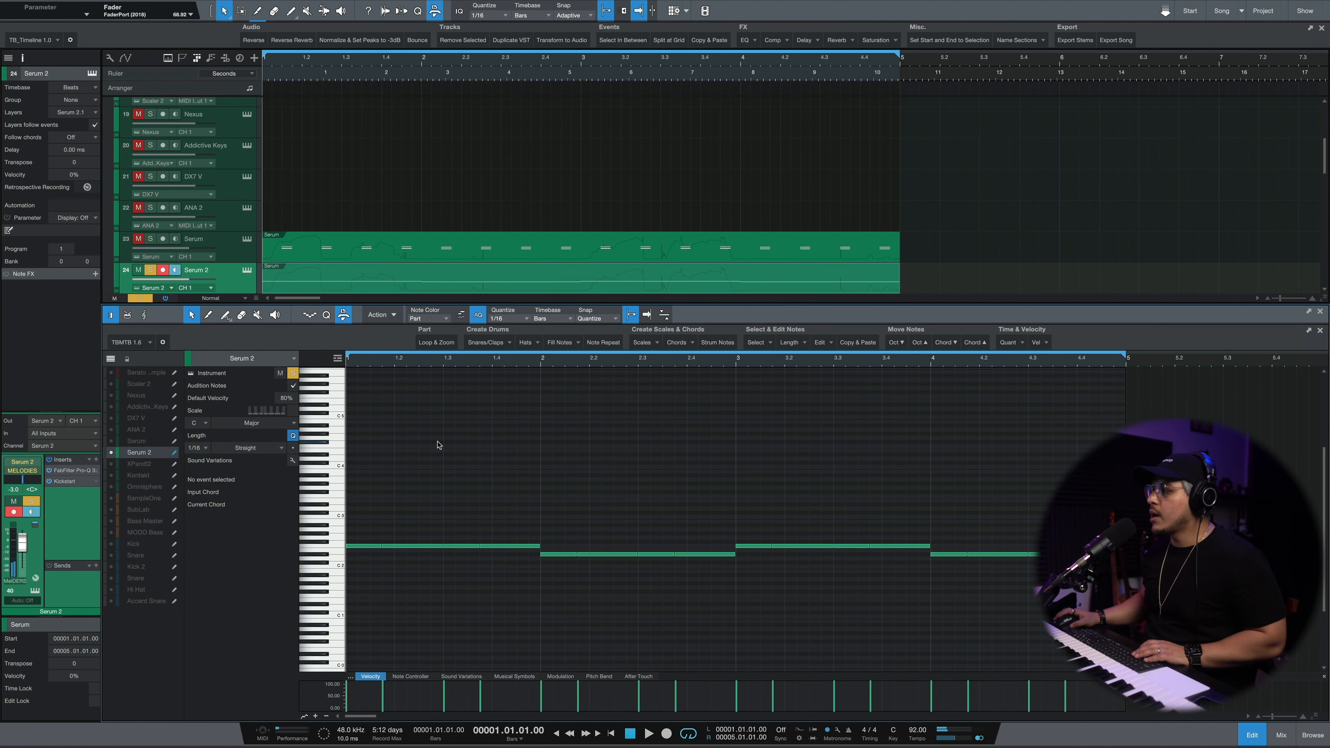
{"action": "left_click", "coordinate": [1260, 741]}
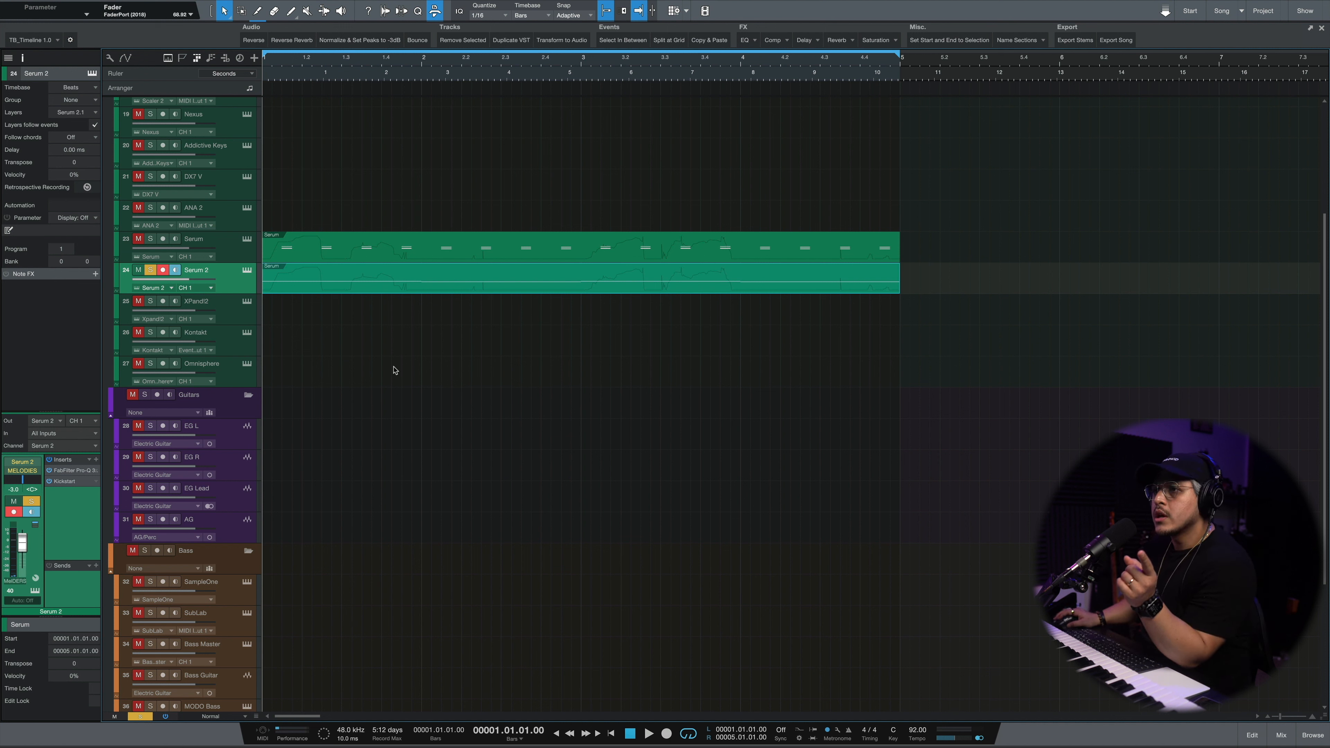
Open the Serum 2 track's instrument and adjust the ENV 1 attack of the CHRD - Charming patch during playback
{"action": "left_click", "coordinate": [247, 271]}
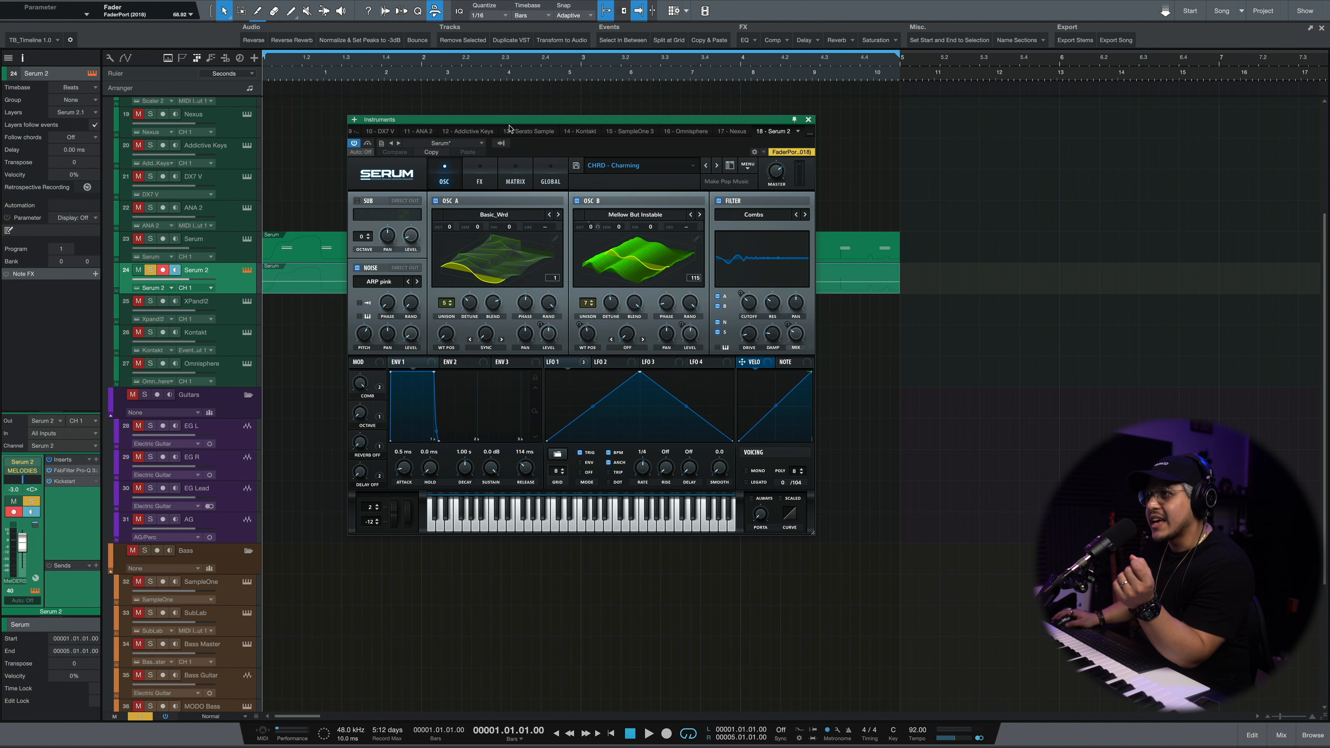
{"action": "left_click_drag", "start_coordinate": [511, 121], "coordinate": [598, 132]}
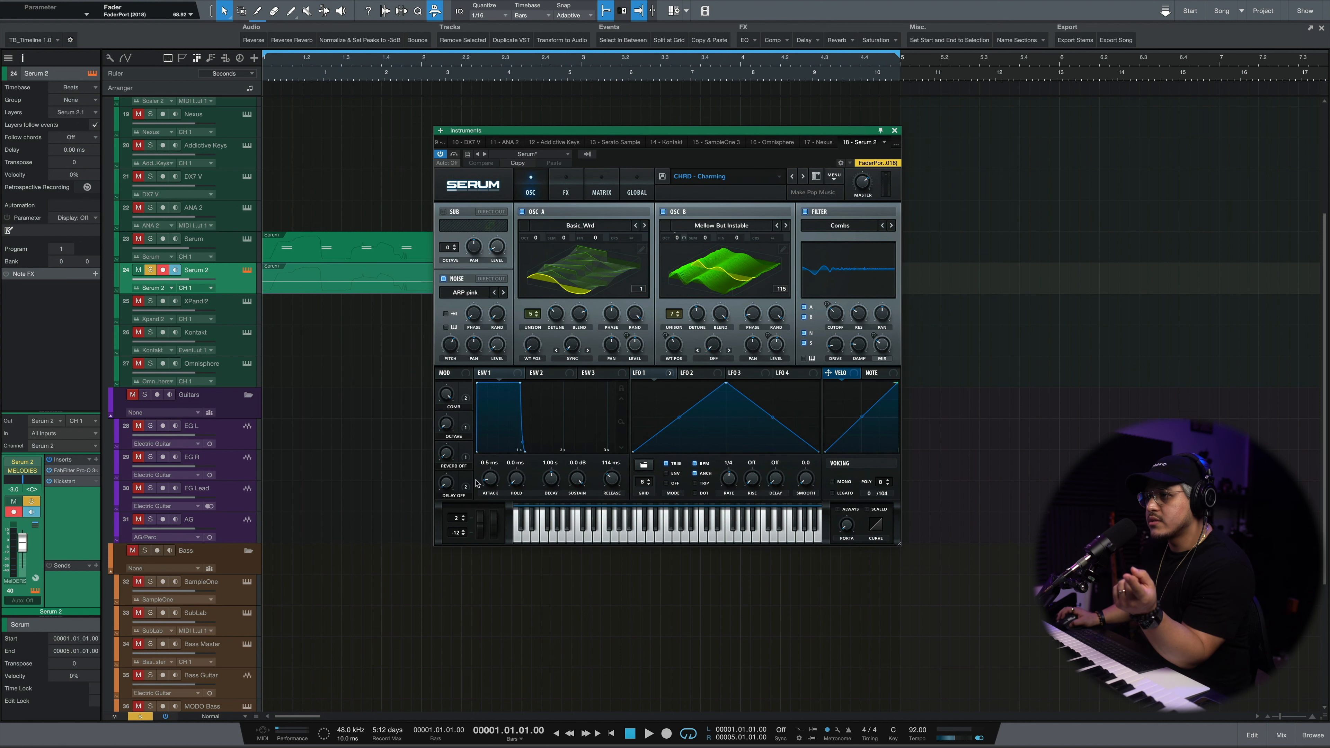
{"action": "key", "text": "space"}
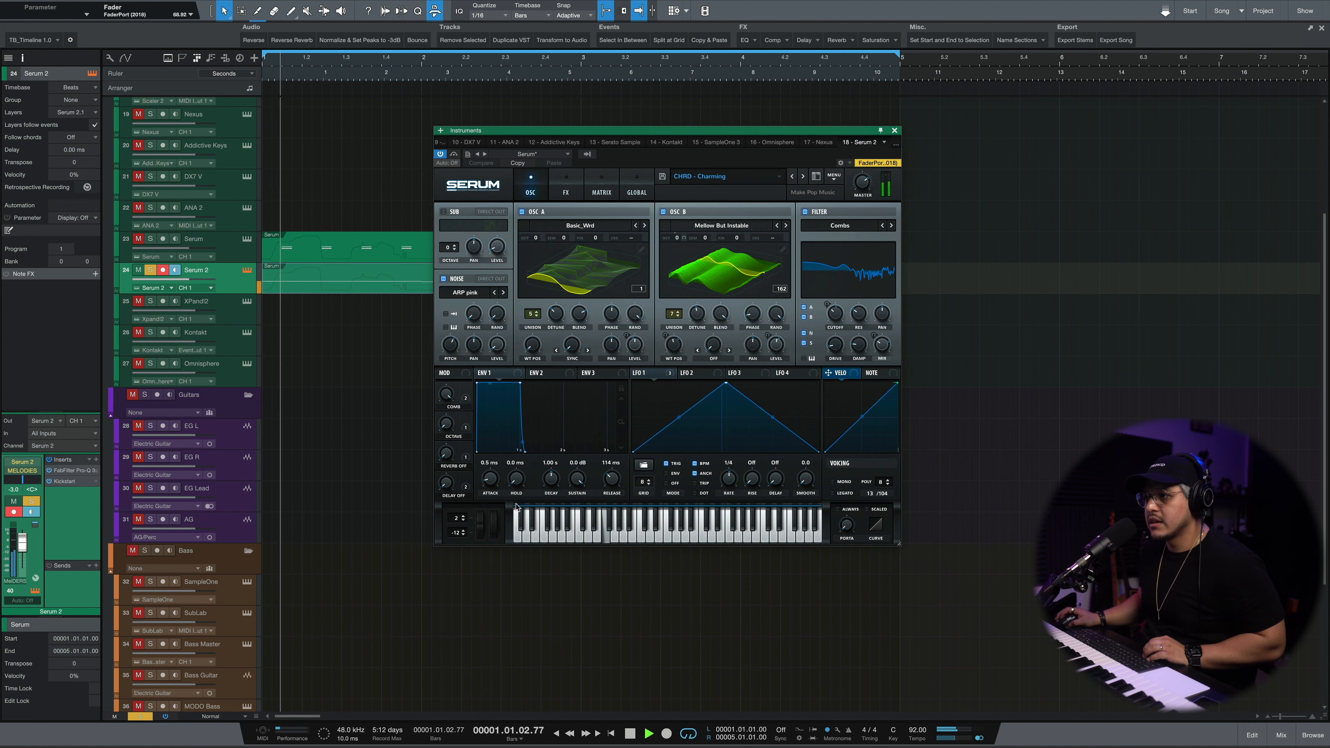
{"action": "left_click_drag", "start_coordinate": [489, 485], "coordinate": [493, 473]}
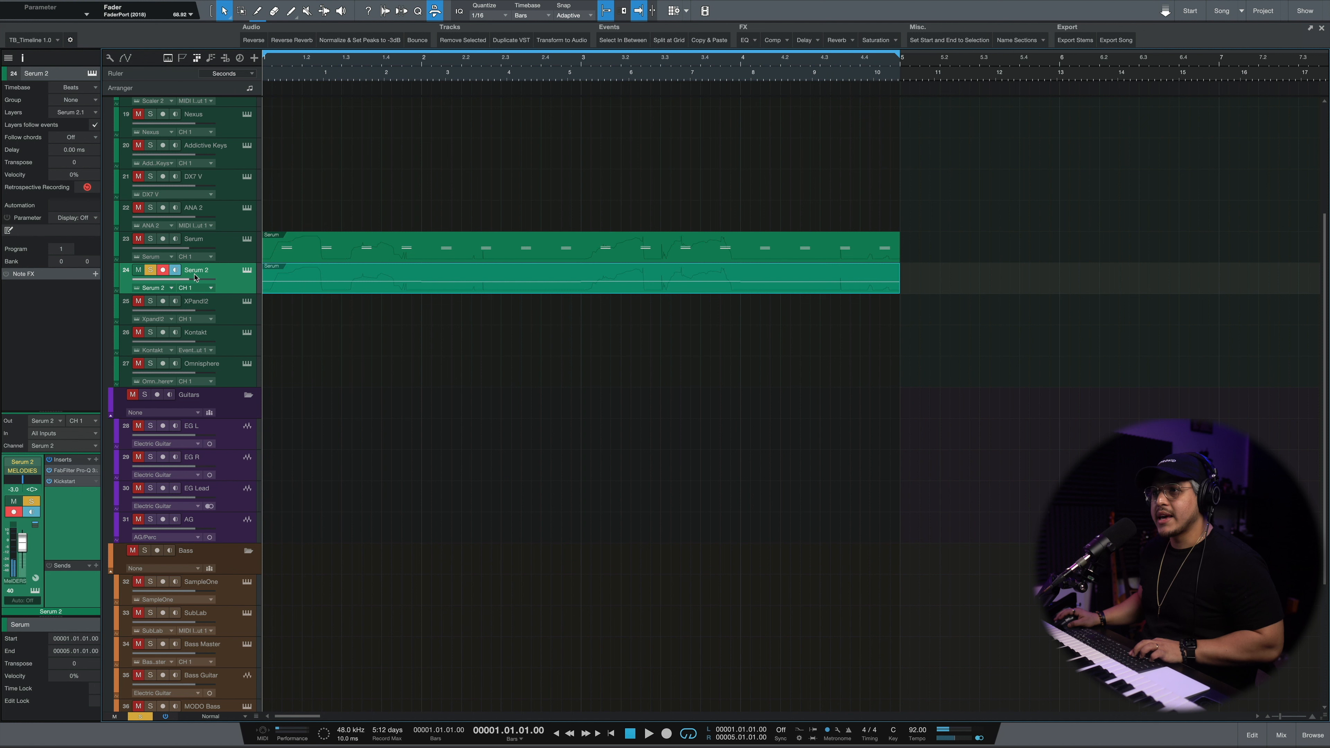
Rename the Serum 2 track to Low Synth and the Serum track above it to Key Stabs
{"action": "double_click", "coordinate": [194, 277]}
{"action": "type", "text": "L"}
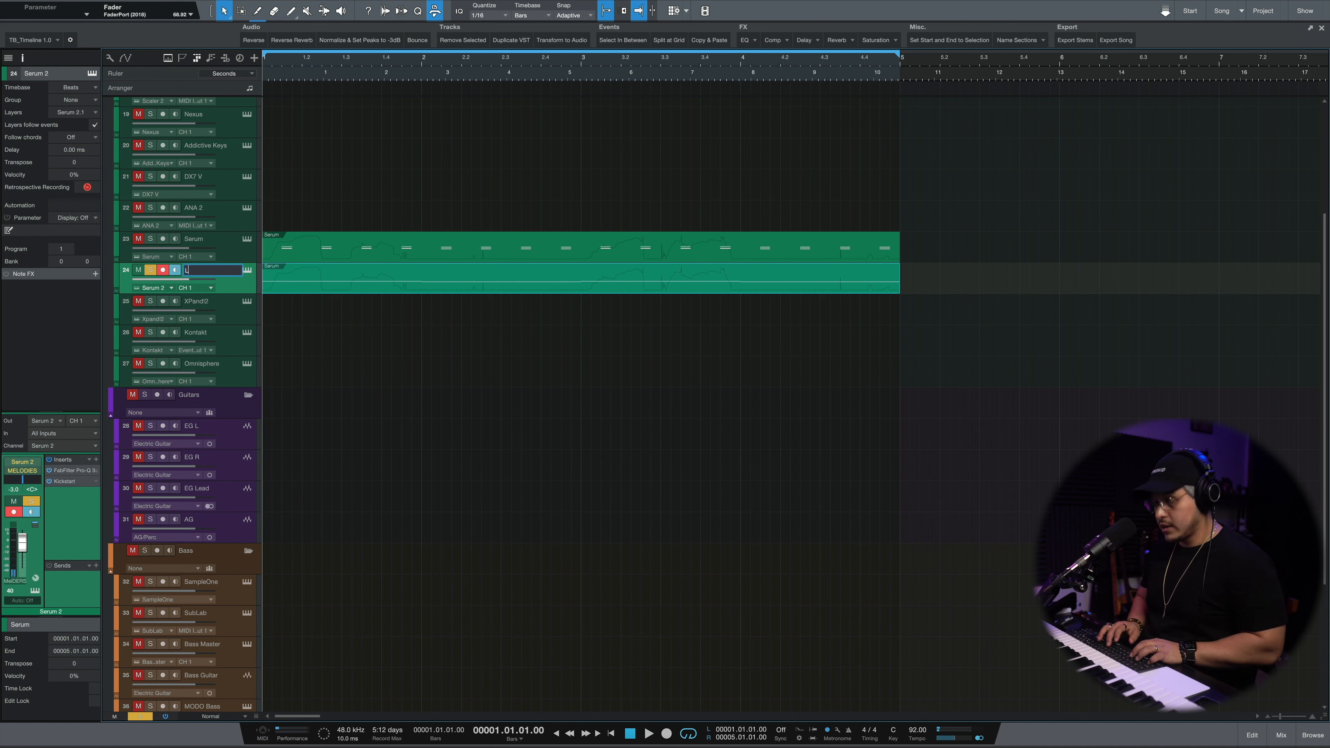
{"action": "type", "text": "ow Synth"}
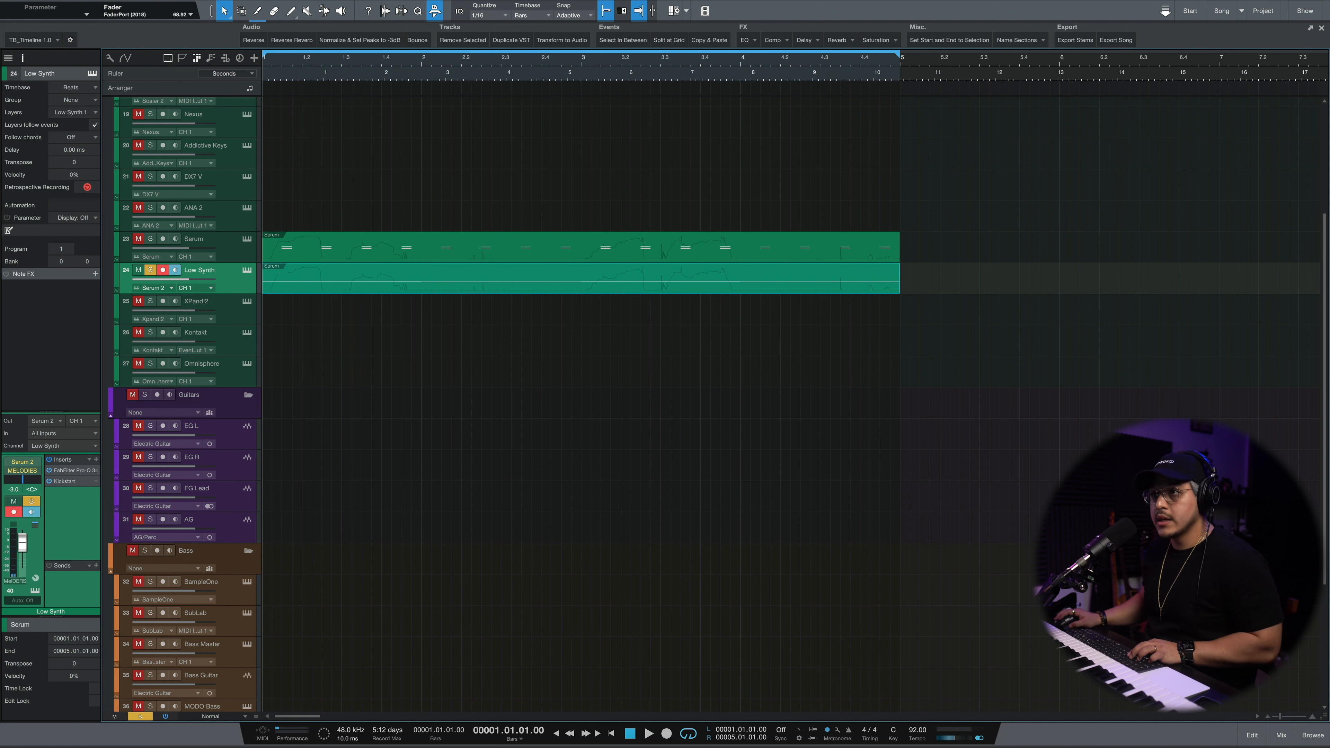
{"action": "double_click", "coordinate": [189, 240]}
{"action": "type", "text": "Key Stabs"}
{"action": "key", "text": "Return"}
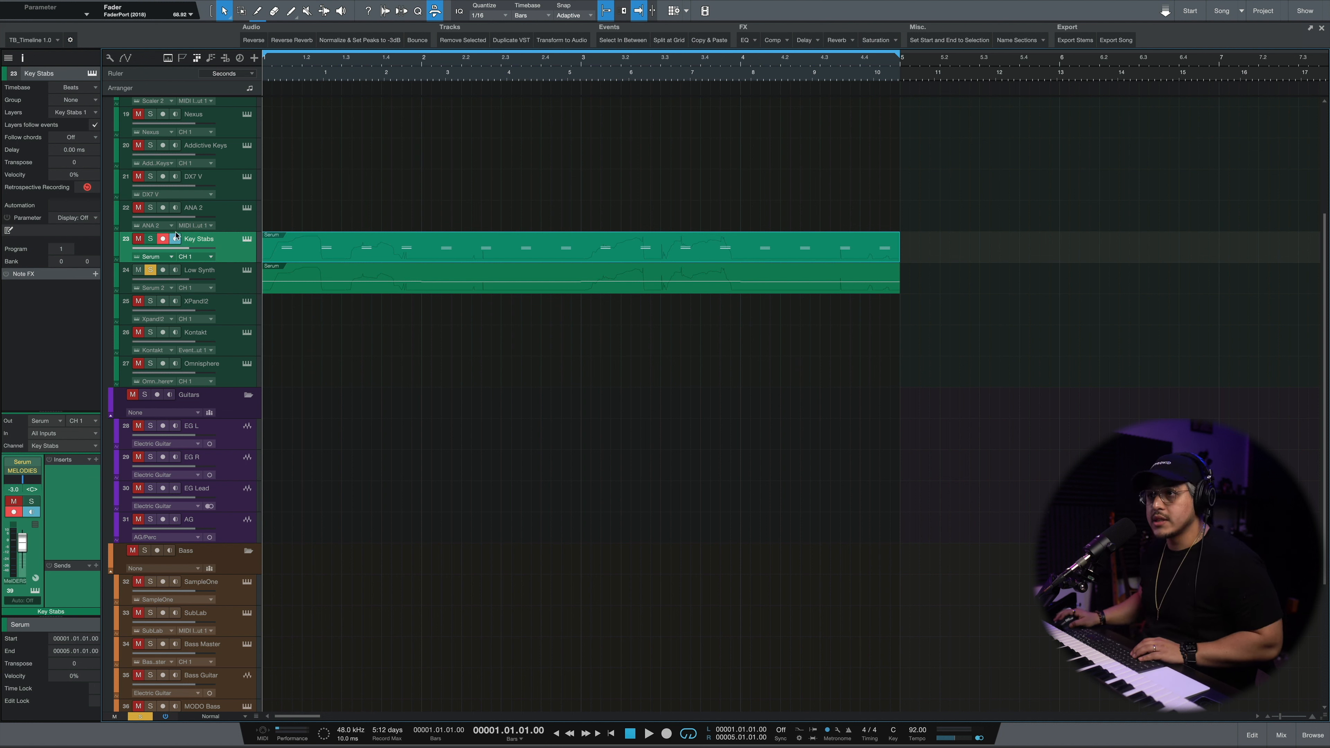
Solo the Key Stabs track and play it together with the Low Synth track
{"action": "left_click", "coordinate": [150, 239]}
{"action": "key", "text": "space"}
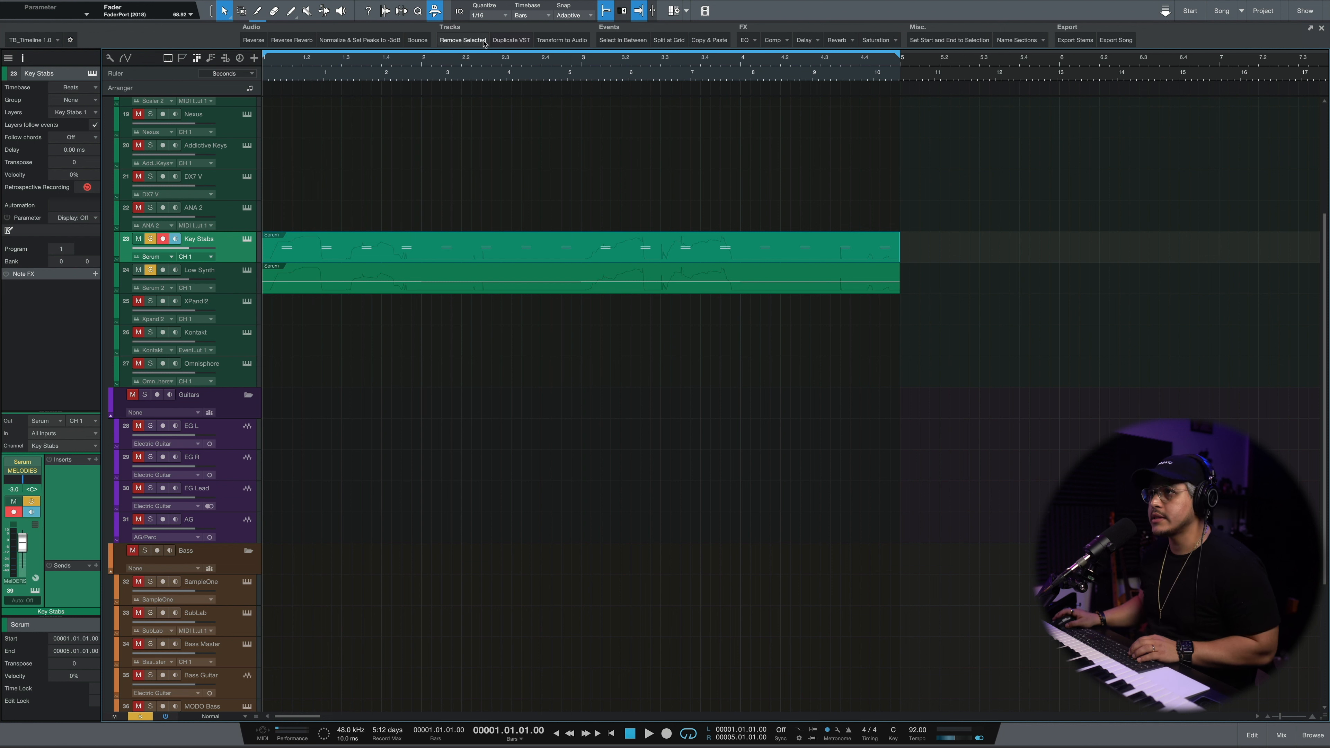
Duplicate the Key Stabs track with its instrument and copy the Key Stabs part onto the duplicate
{"action": "left_click", "coordinate": [493, 40]}
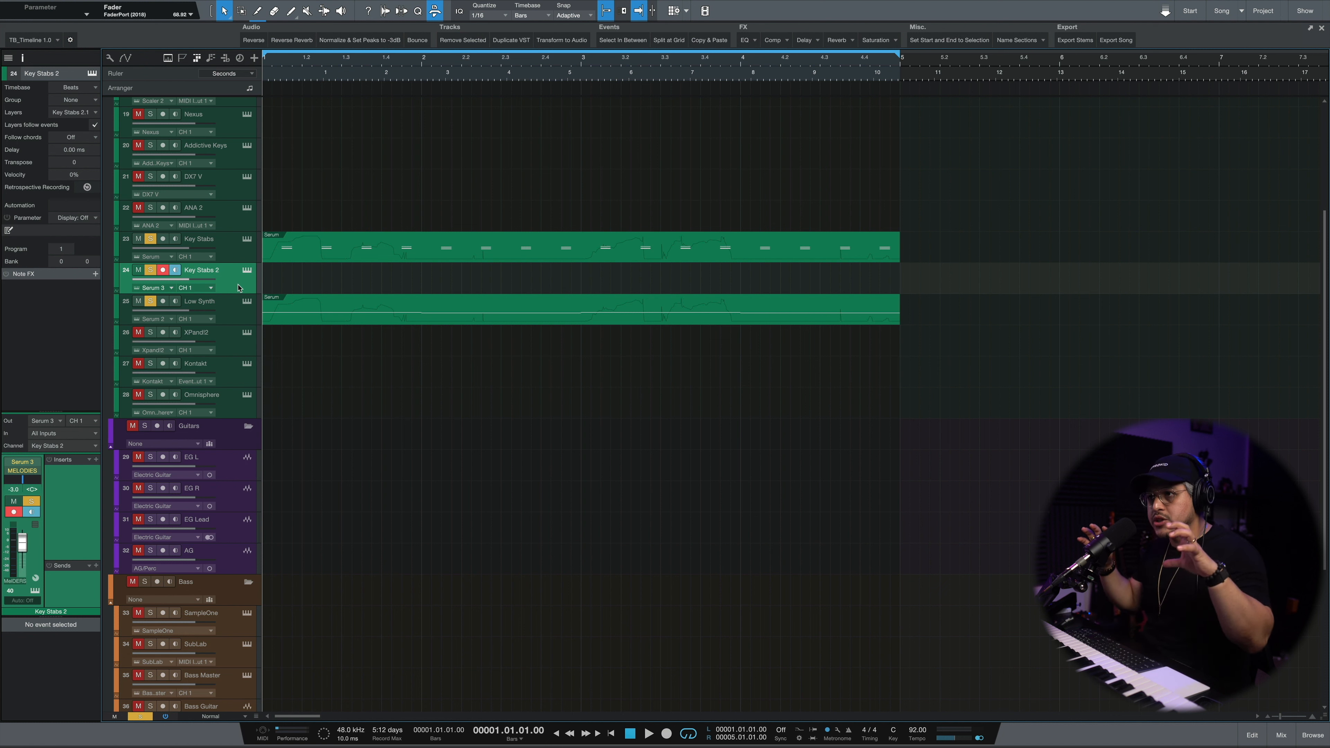
{"action": "left_click_drag", "start_coordinate": [285, 252], "coordinate": [285, 283]}
Review the KY - Keep Steady patch in the Key Stabs 2 track's Serum instrument and close it
{"action": "left_click", "coordinate": [247, 270]}
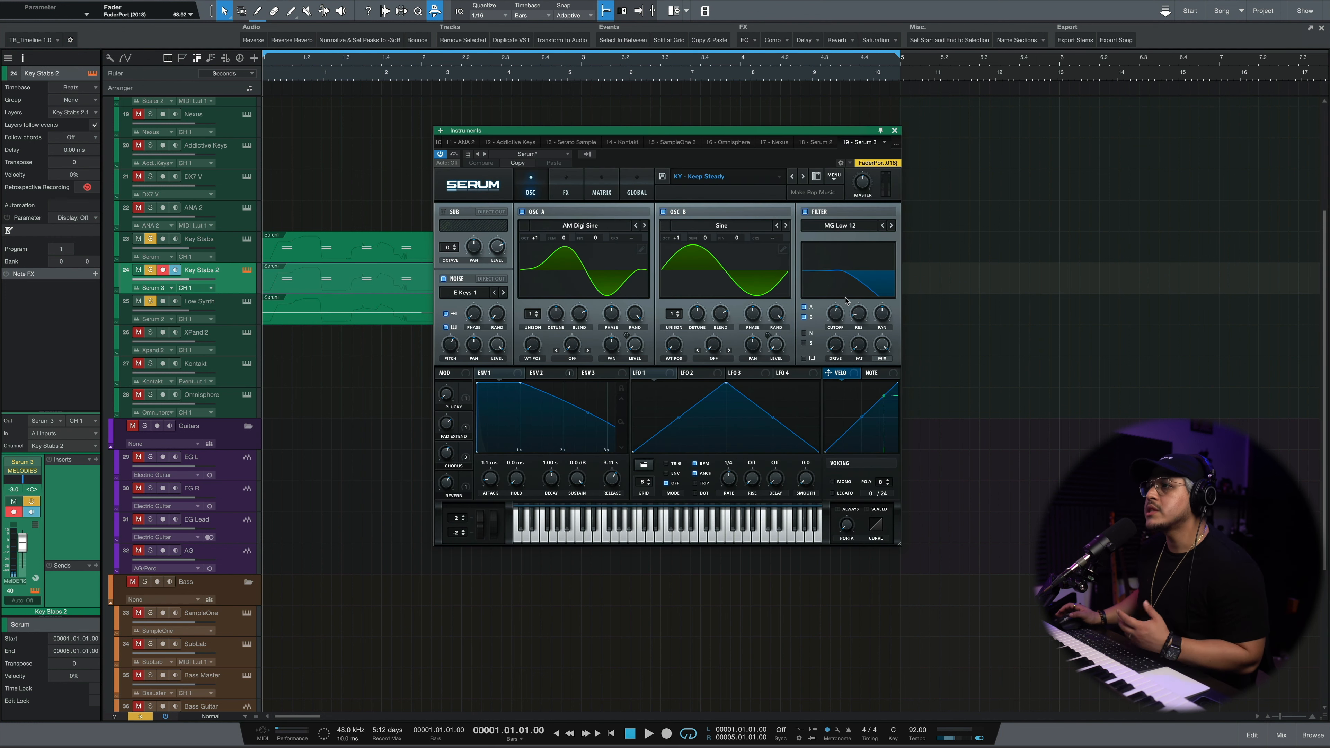
{"action": "left_click_drag", "start_coordinate": [777, 127], "coordinate": [1008, 205]}
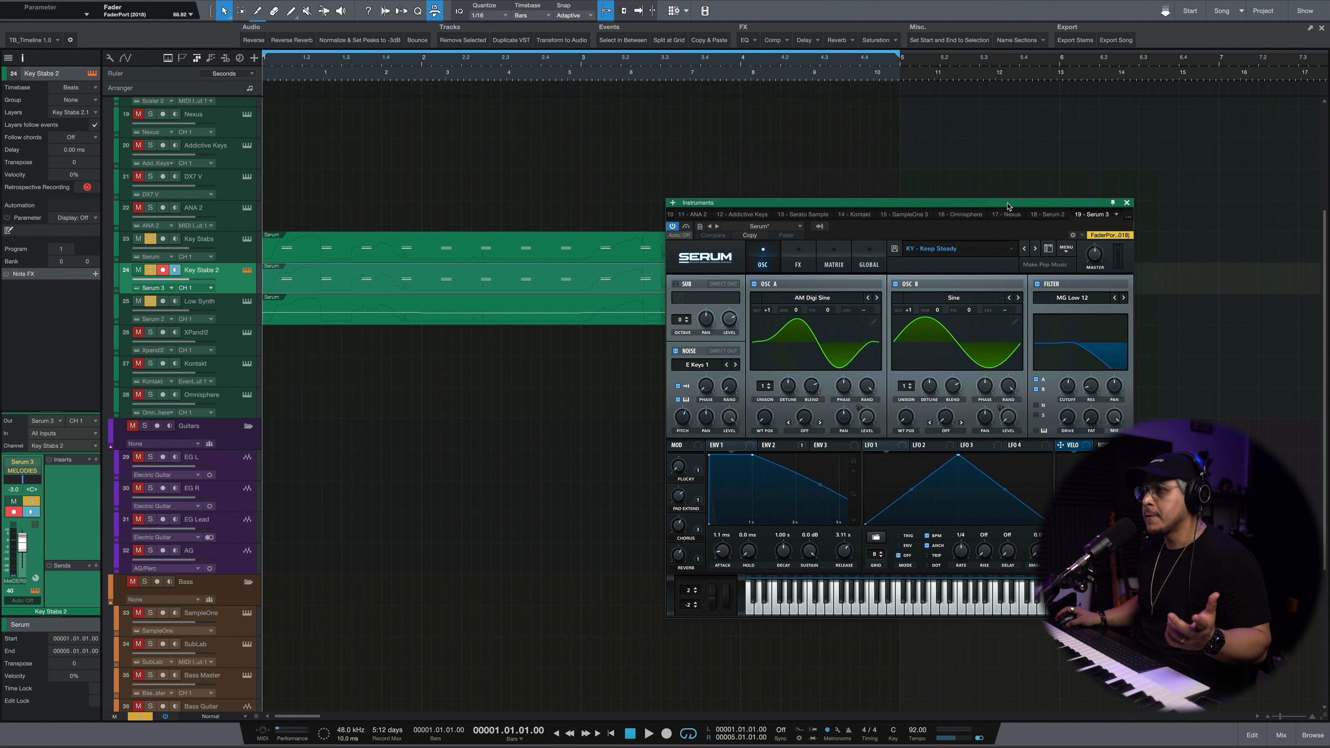
{"action": "left_click", "coordinate": [1127, 202]}
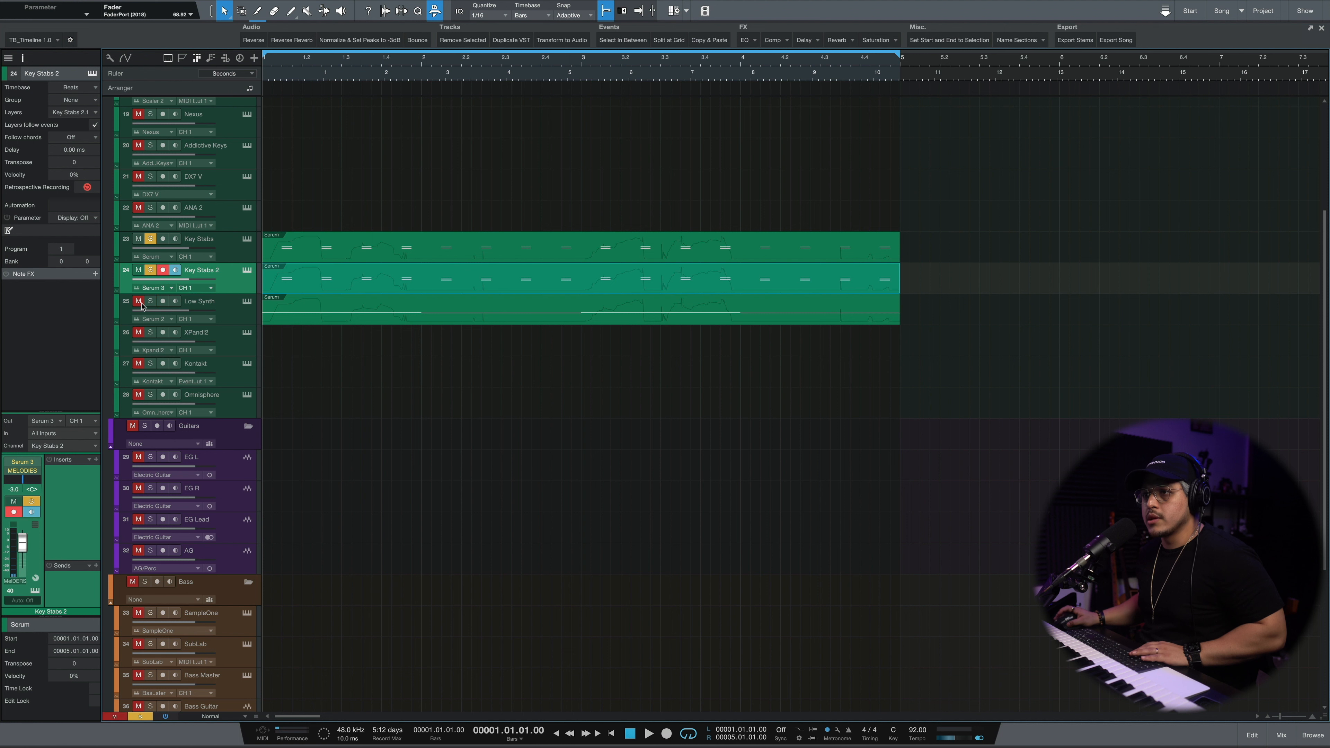
Lower the Key Stabs 2 track volume to -10.8 dB while playing the loop
{"action": "key", "text": "space"}
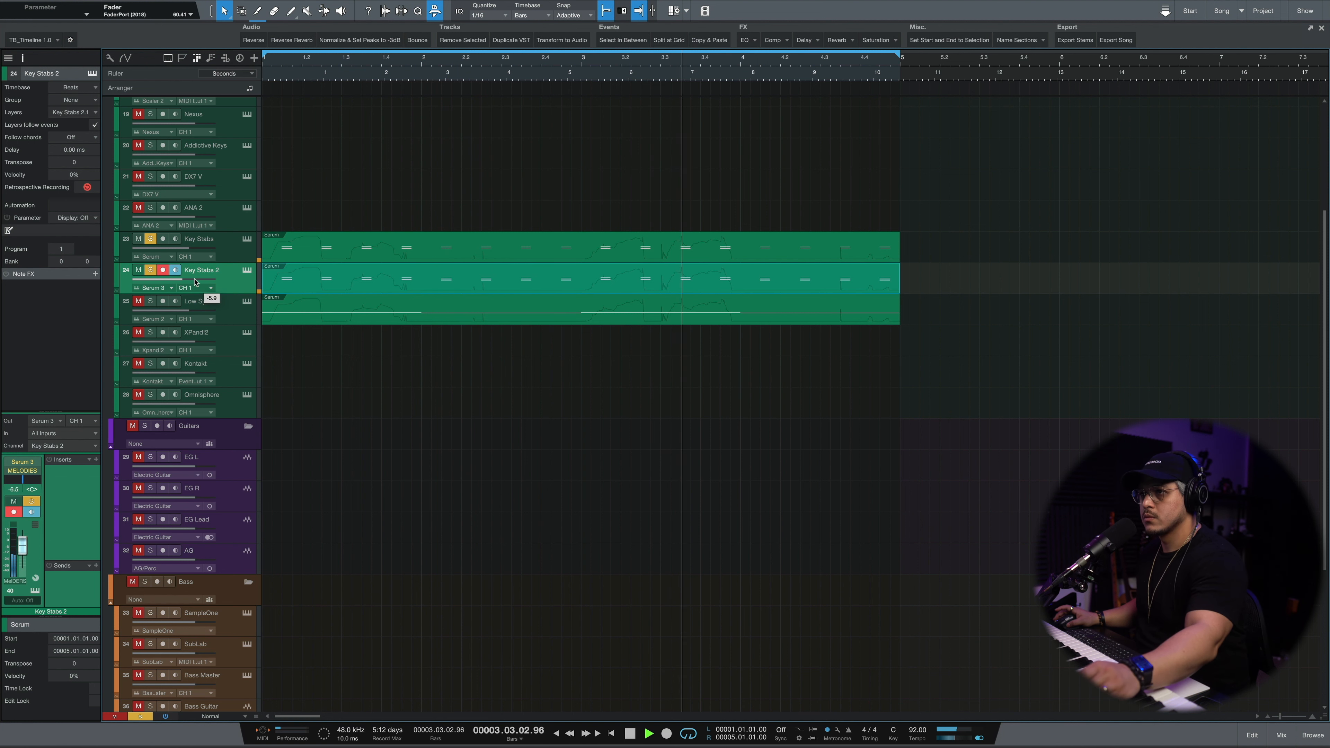
{"action": "key", "text": "space"}
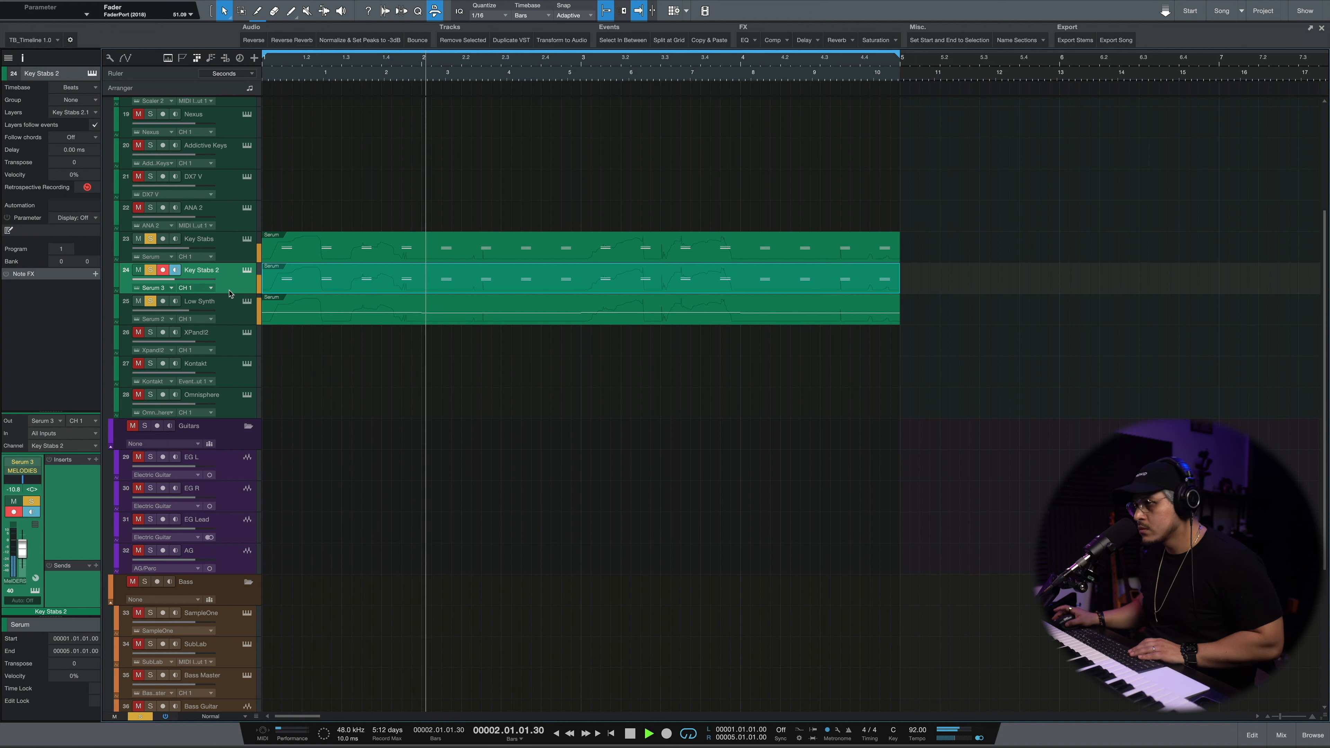
{"action": "key", "text": "space"}
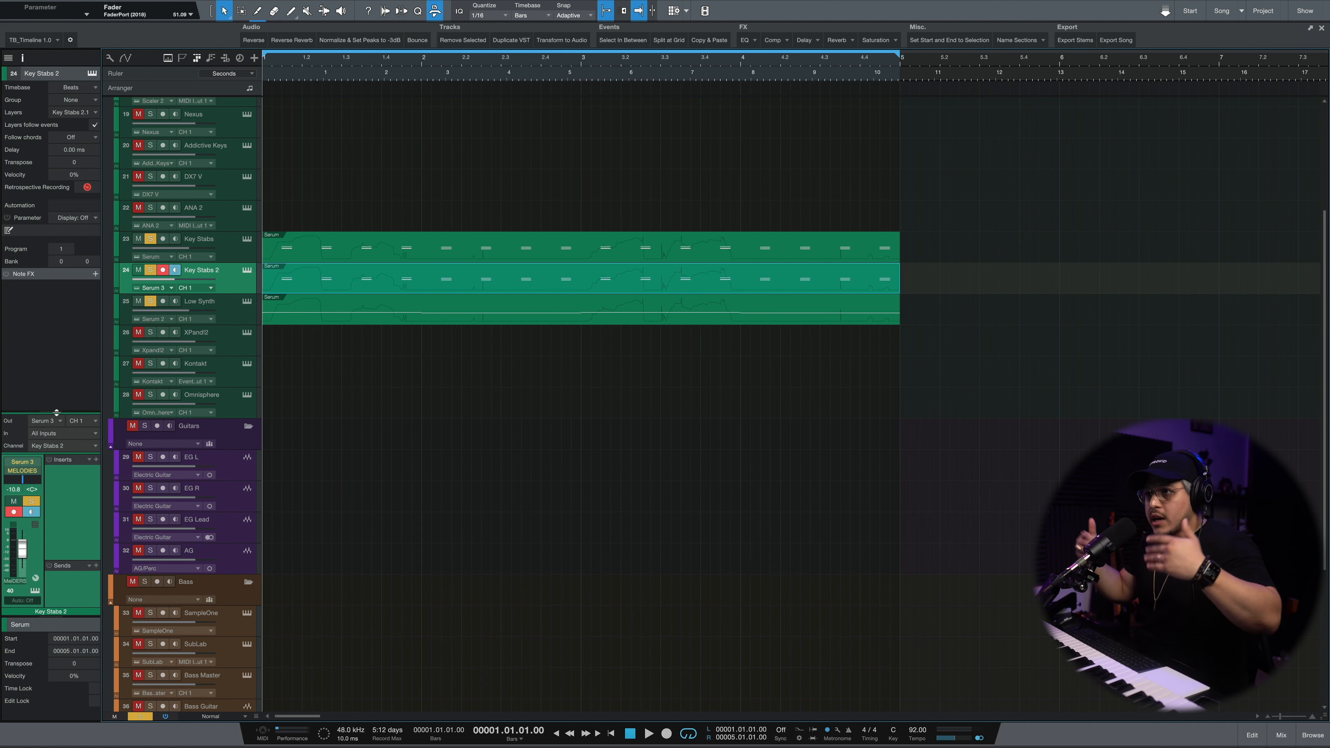
Thin out the Key Stabs 2 part by deleting every second chord, and play the result
{"action": "double_click", "coordinate": [326, 273]}
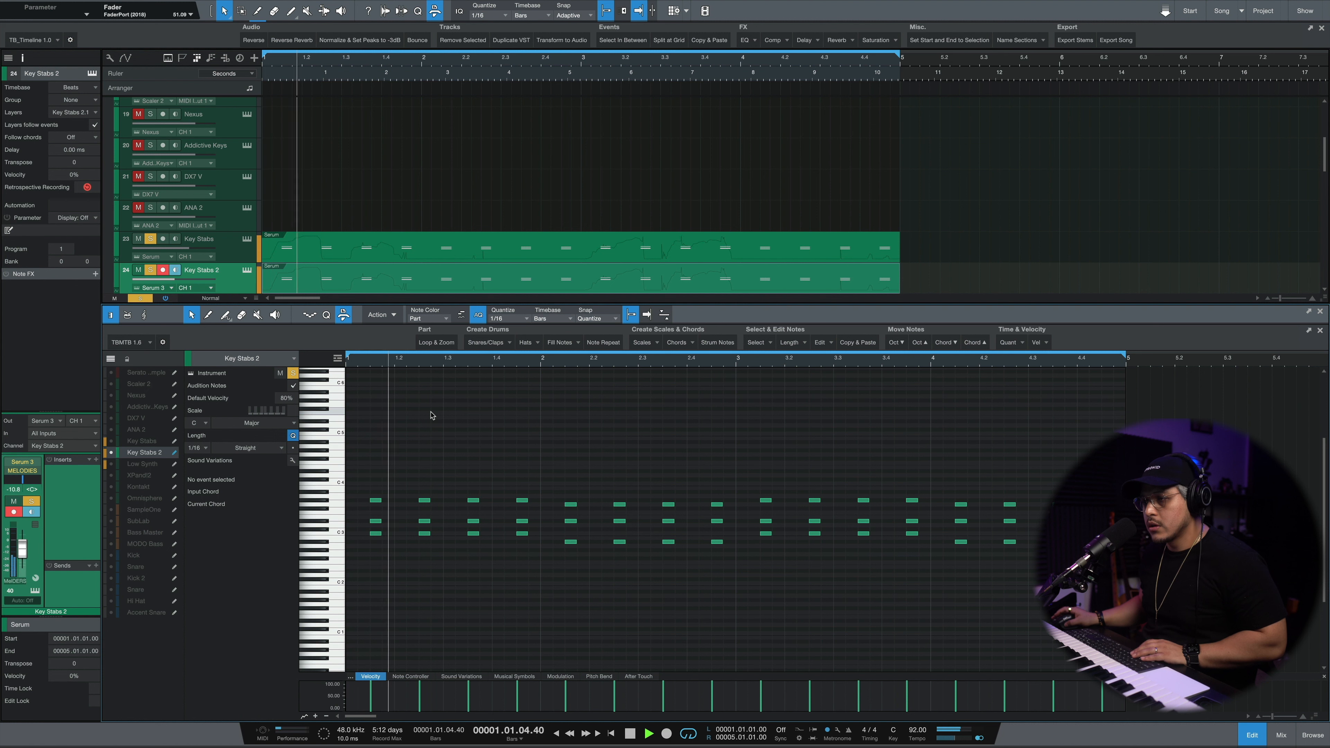
{"action": "key", "text": "space"}
{"action": "key", "text": "space"}
{"action": "key", "text": "space"}
{"action": "left_click_drag", "start_coordinate": [441, 480], "coordinate": [413, 555]}
{"action": "key", "text": "Delete"}
{"action": "left_click_drag", "start_coordinate": [537, 470], "coordinate": [510, 565]}
{"action": "key", "text": "Delete"}
{"action": "left_click_drag", "start_coordinate": [635, 476], "coordinate": [616, 562]}
{"action": "key", "text": "Delete"}
{"action": "left_click_drag", "start_coordinate": [735, 477], "coordinate": [713, 558]}
{"action": "key", "text": "space"}
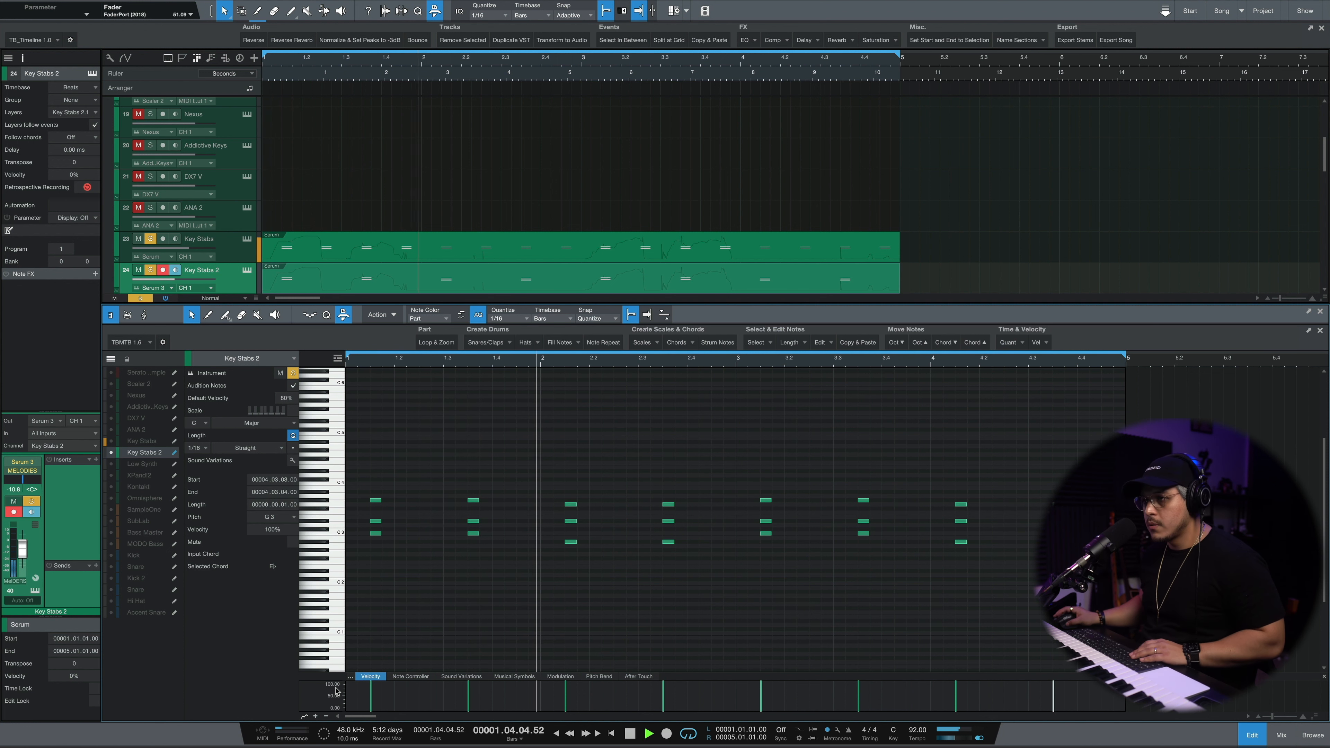
{"action": "key", "text": "space"}
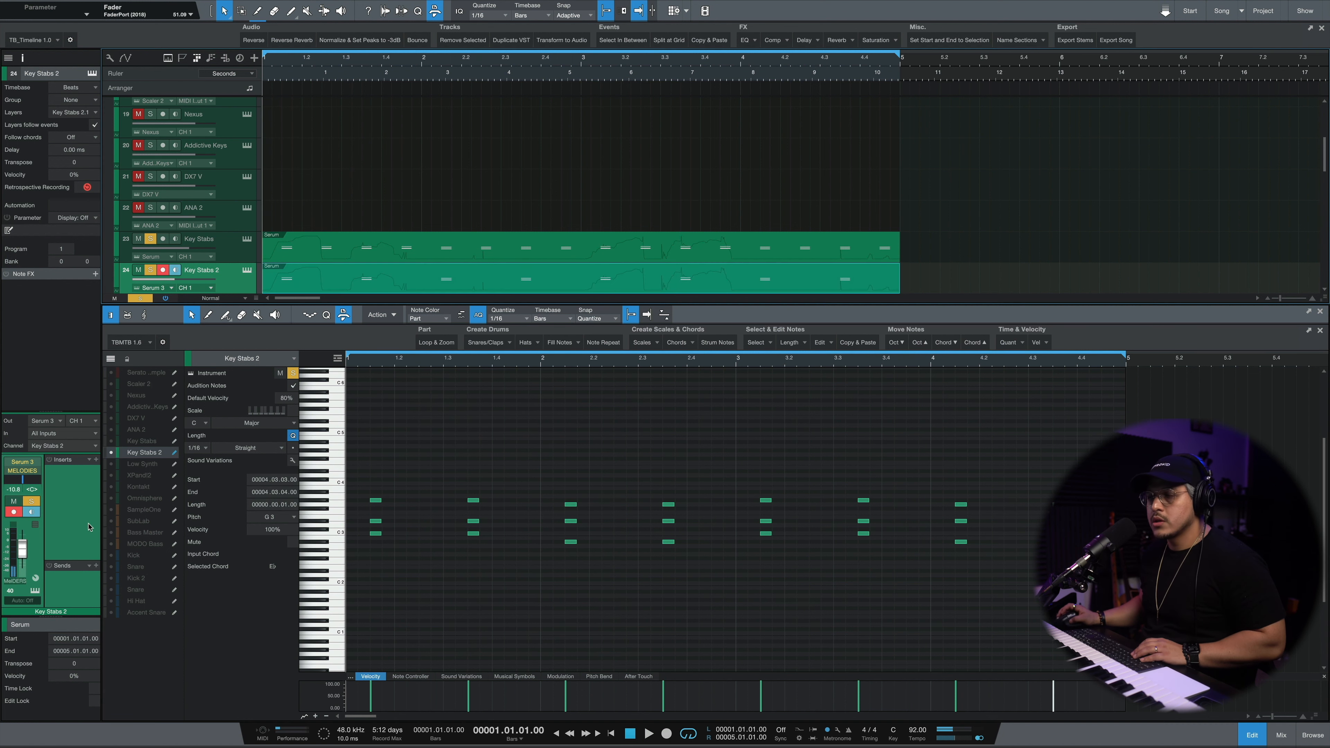
Add the Pro-Q 3 equalizer and the ValhallaVintageVerb reverb to the Key Stabs 2 track
{"action": "left_click", "coordinate": [752, 41]}
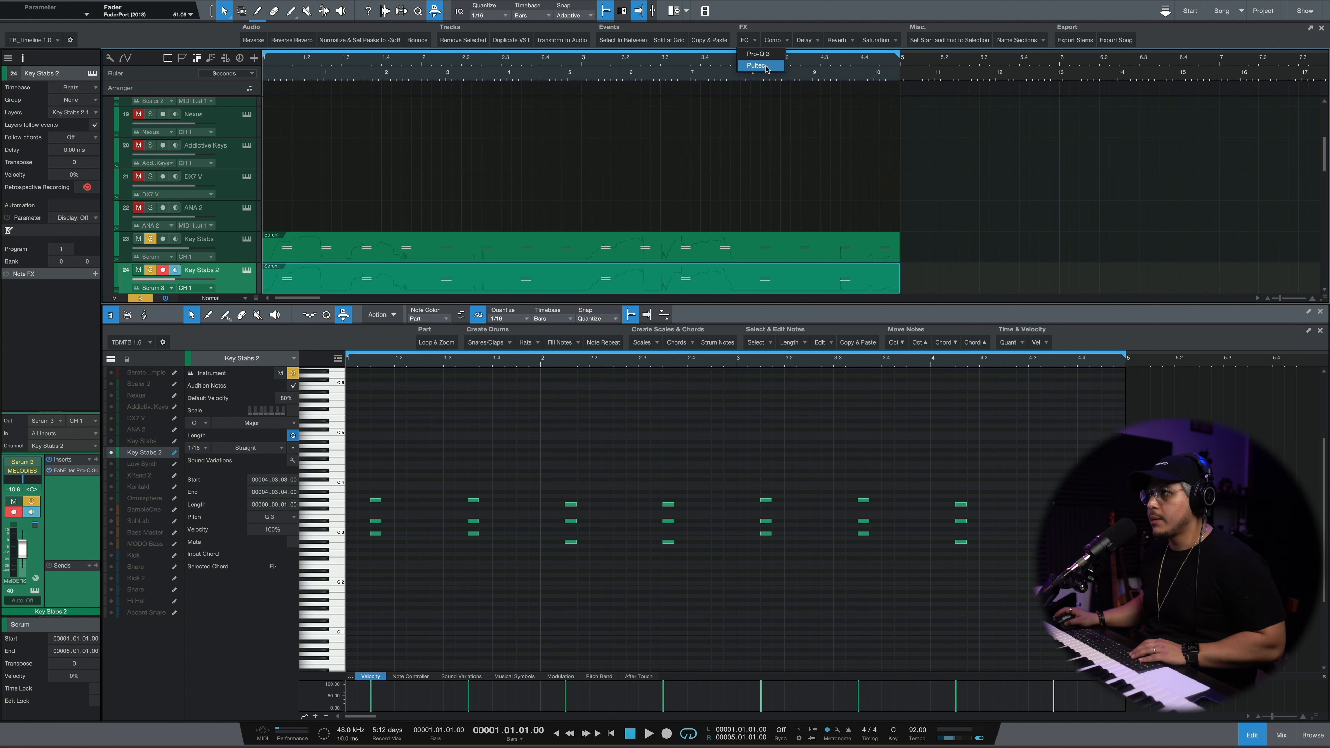
{"action": "left_click", "coordinate": [840, 40]}
{"action": "left_click", "coordinate": [846, 53]}
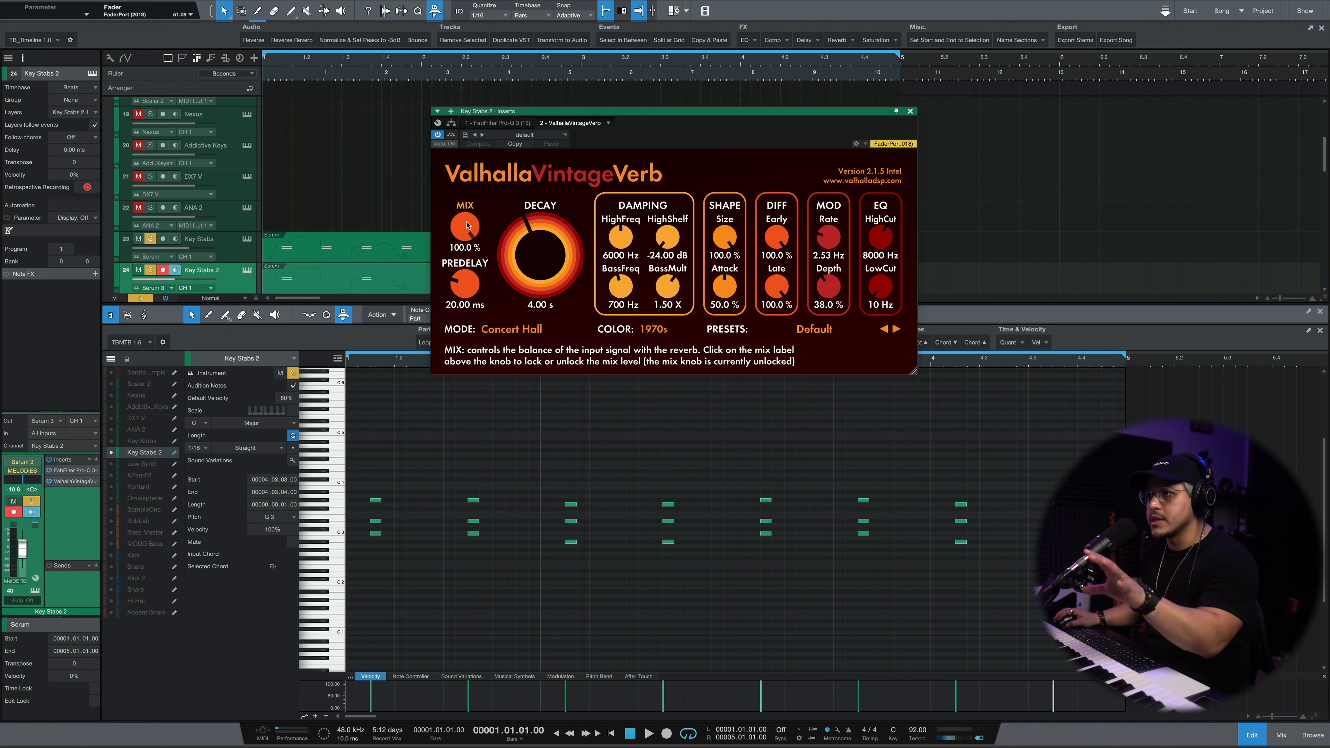
Set the ValhallaVintageVerb mix on Key Stabs 2 to 57.9 % during playback, and close the reverb and note editor
{"action": "key", "text": "space"}
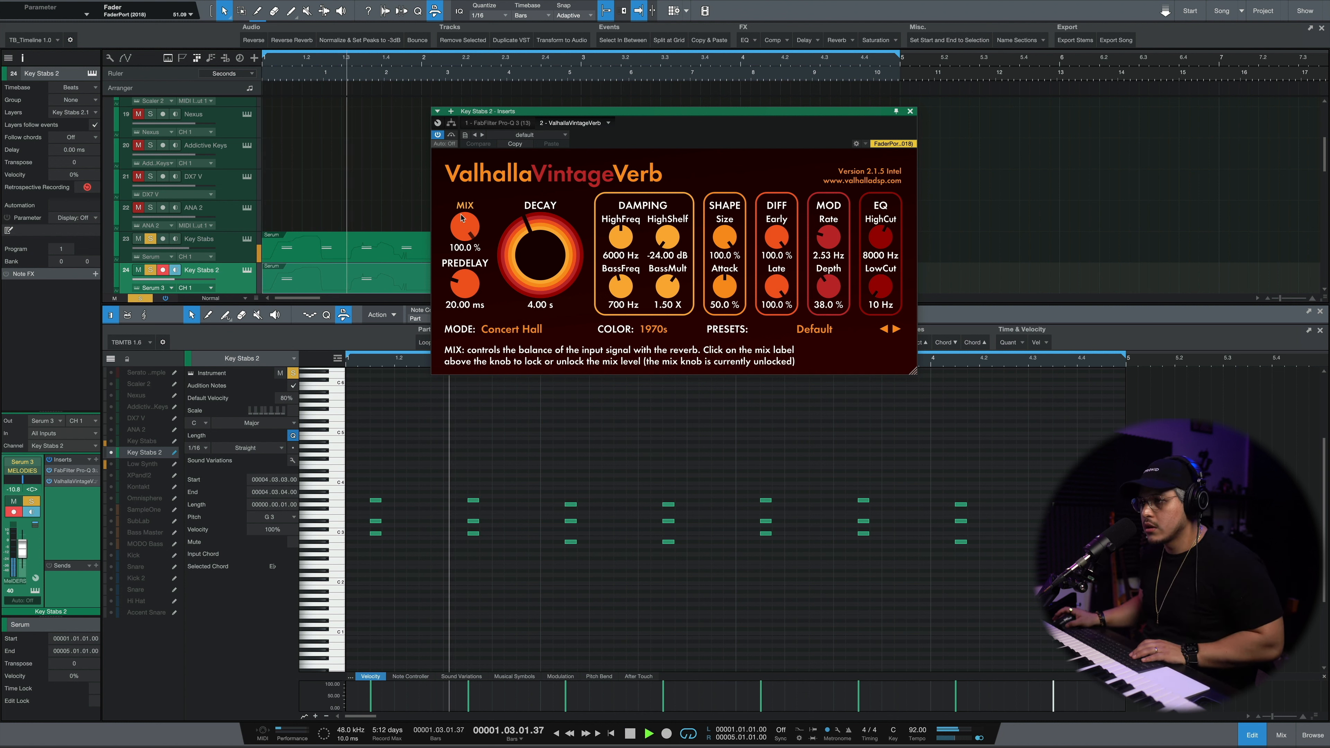
{"action": "key", "text": "space"}
{"action": "left_click_drag", "start_coordinate": [461, 217], "coordinate": [452, 257]}
{"action": "key", "text": "space"}
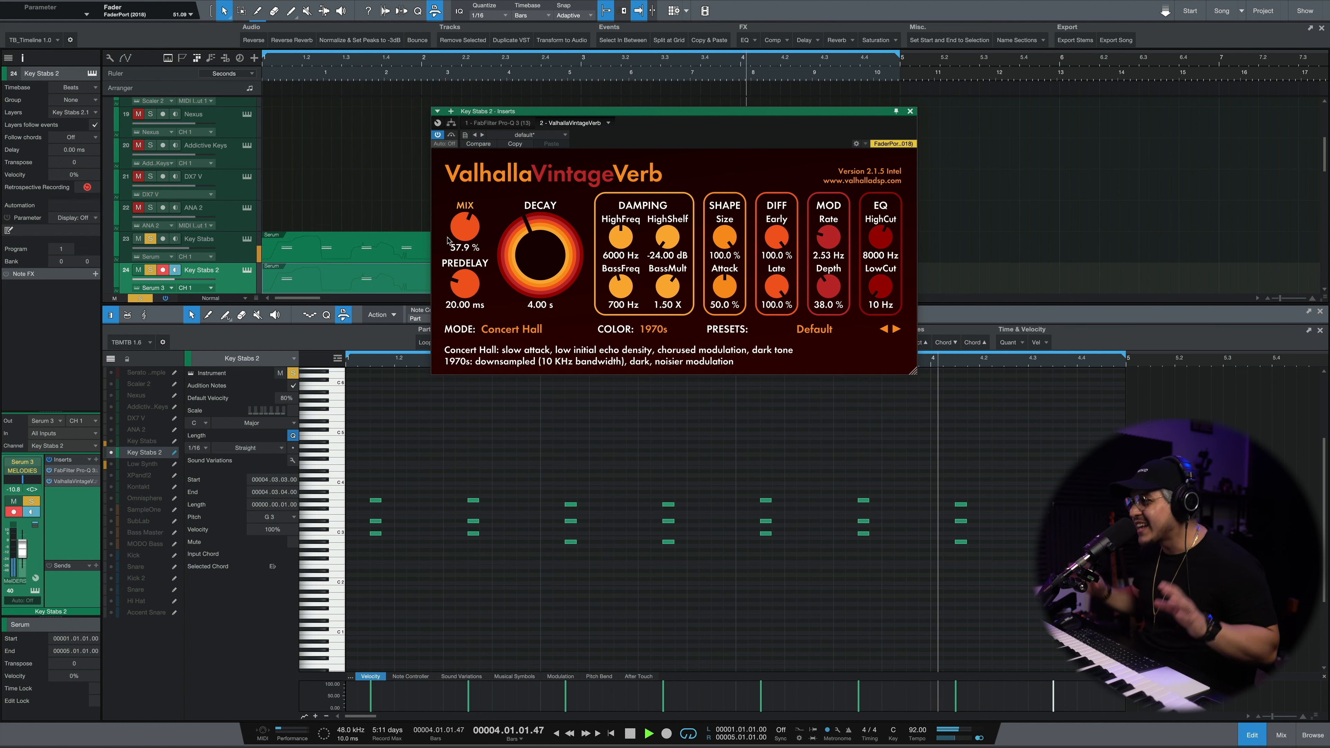
{"action": "key", "text": "space"}
{"action": "left_click", "coordinate": [910, 111]}
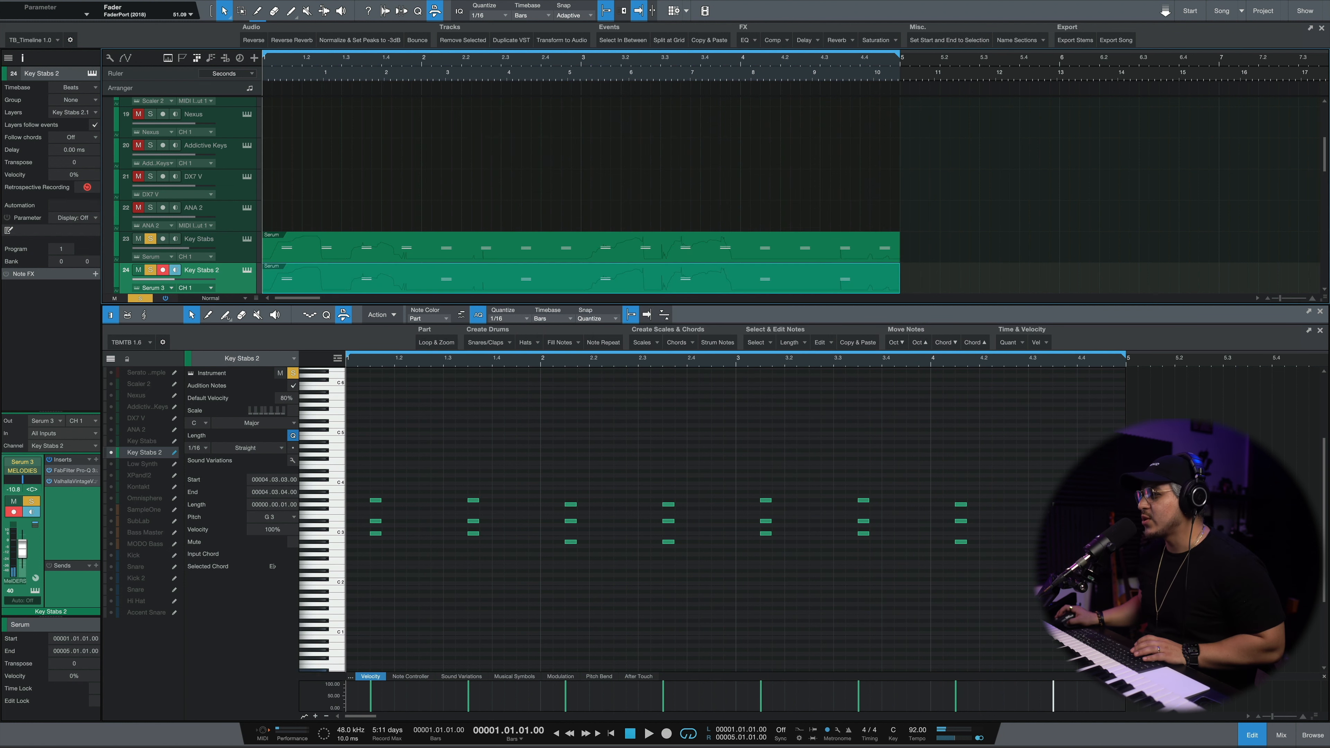
{"action": "key", "text": "F2"}
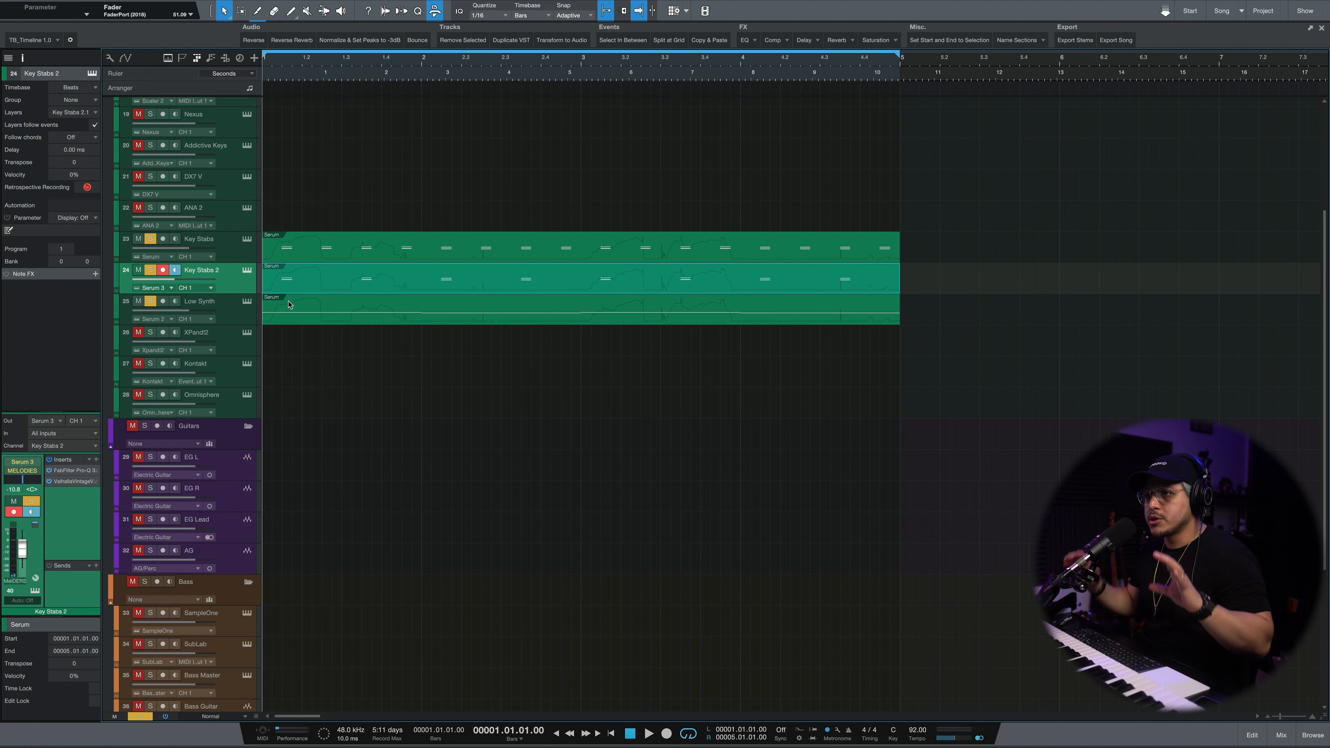
Duplicate the Low Synth track with its part and set the duplicate's Serum instrument to the GT - Vibey Acoustic patch
{"action": "left_click", "coordinate": [232, 317]}
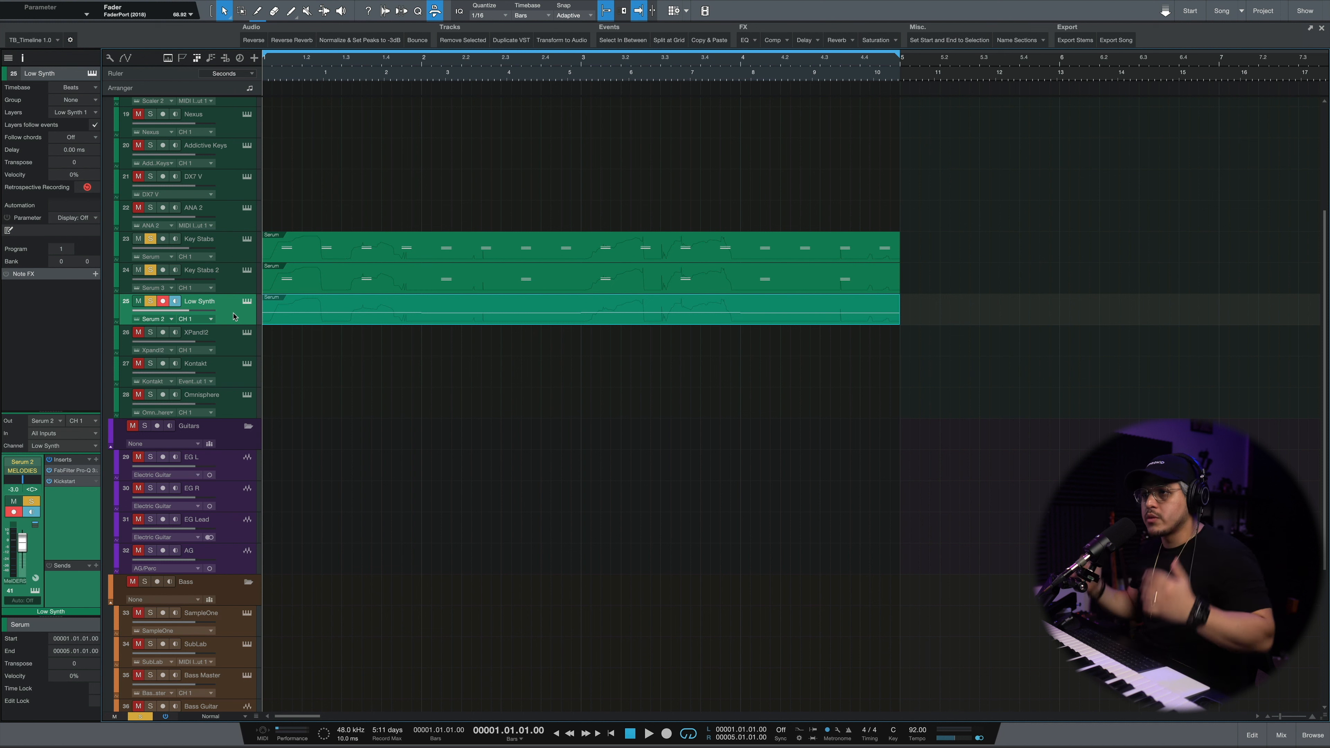
{"action": "key", "text": "space"}
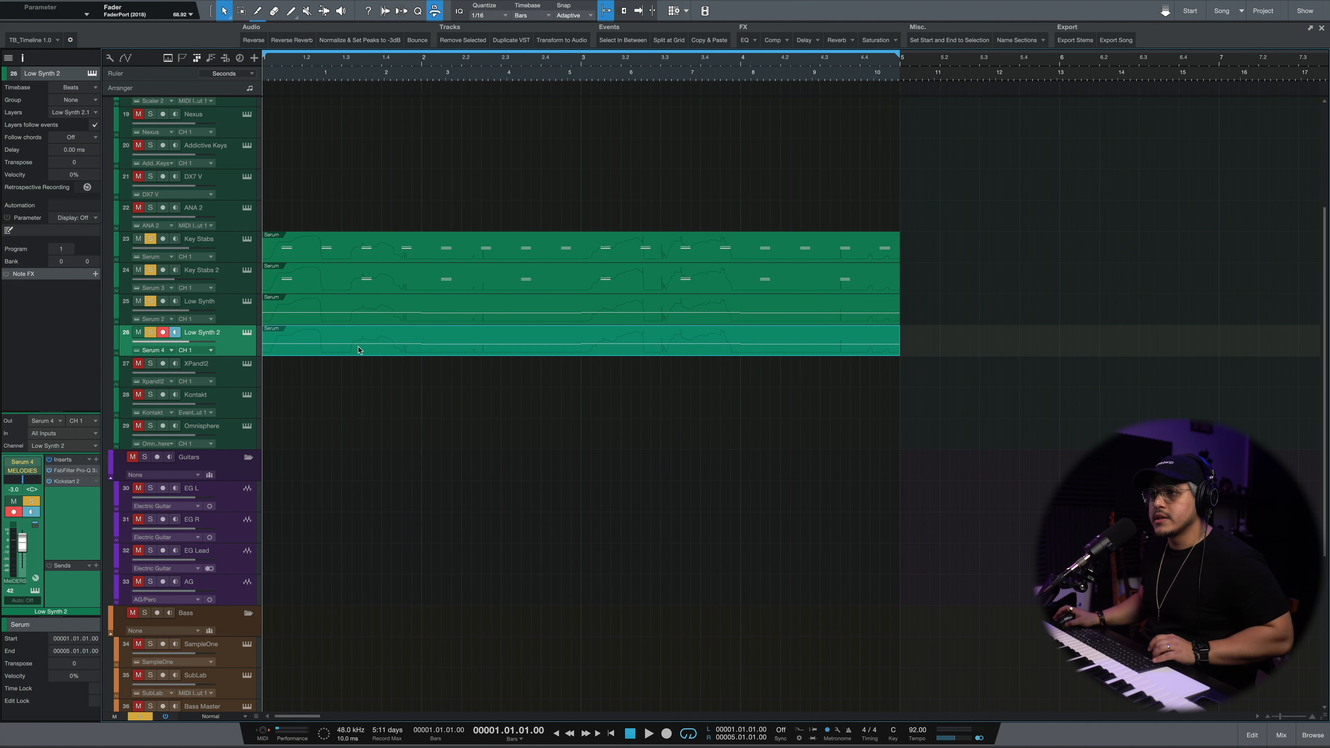
{"action": "left_click", "coordinate": [247, 333]}
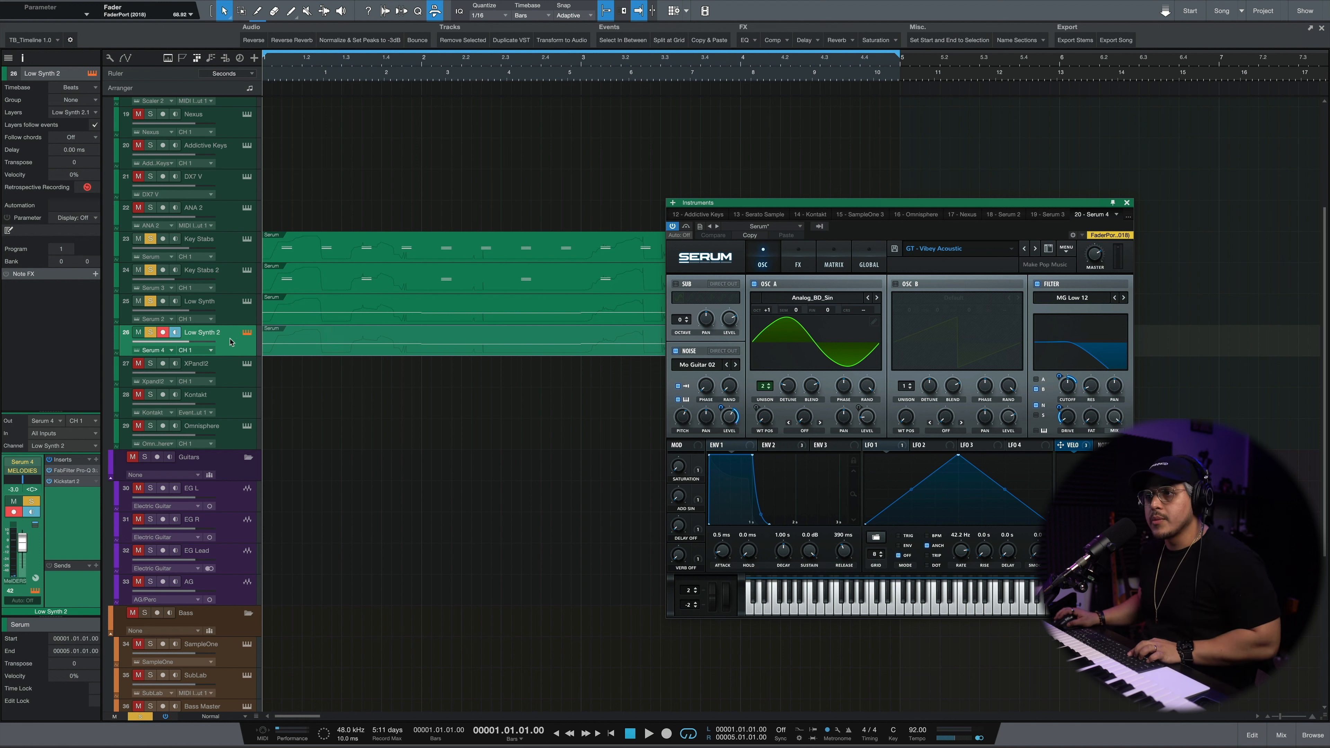
Rename the Low Synth 2 track to Guitar
{"action": "double_click", "coordinate": [202, 333]}
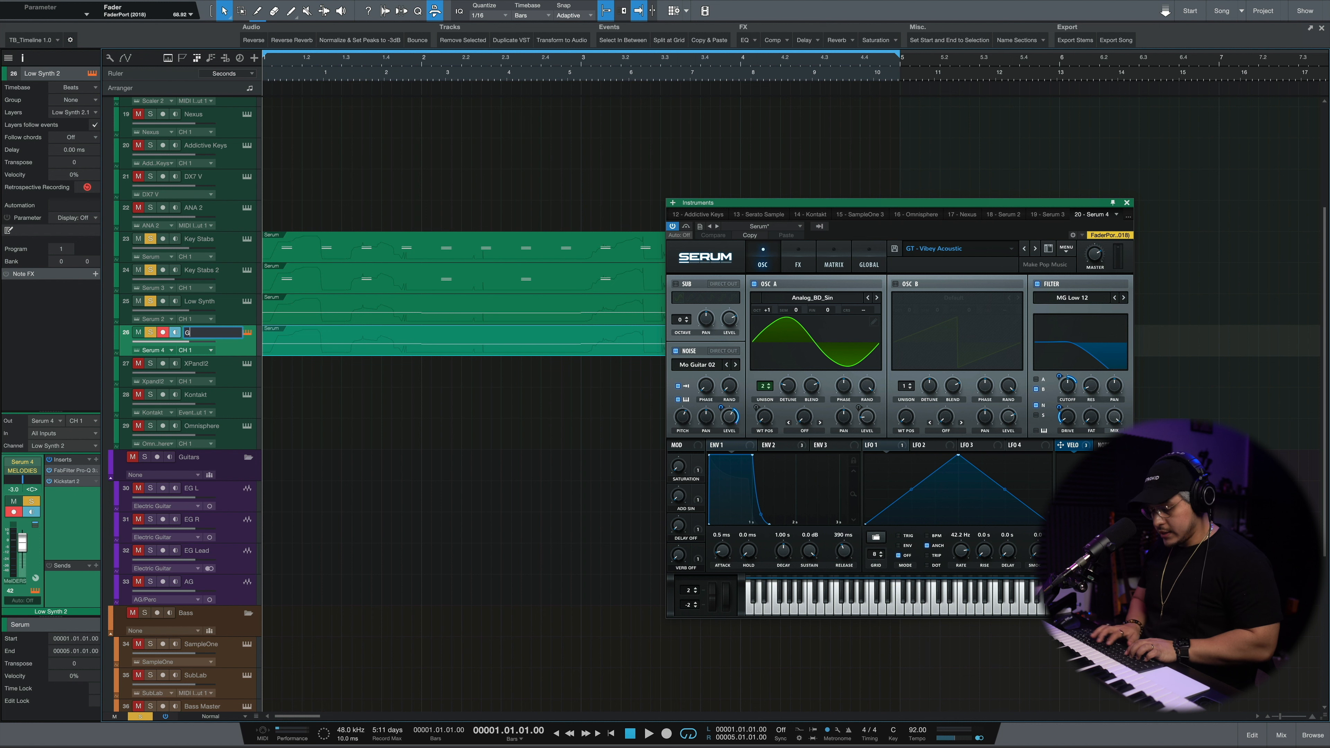
{"action": "key", "text": "Return"}
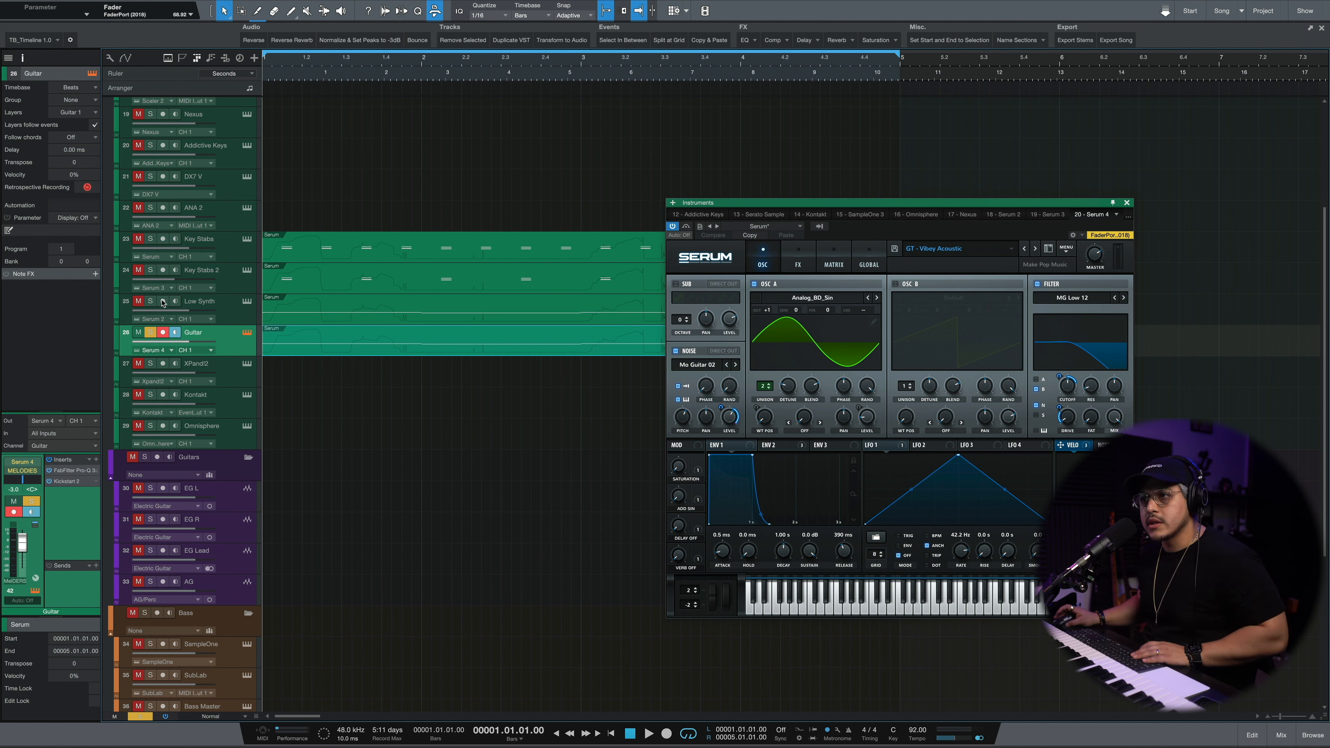
Listen to the soloed Guitar track, and solo the Low Synth track to hear it alongside during playback
{"action": "key", "text": "space"}
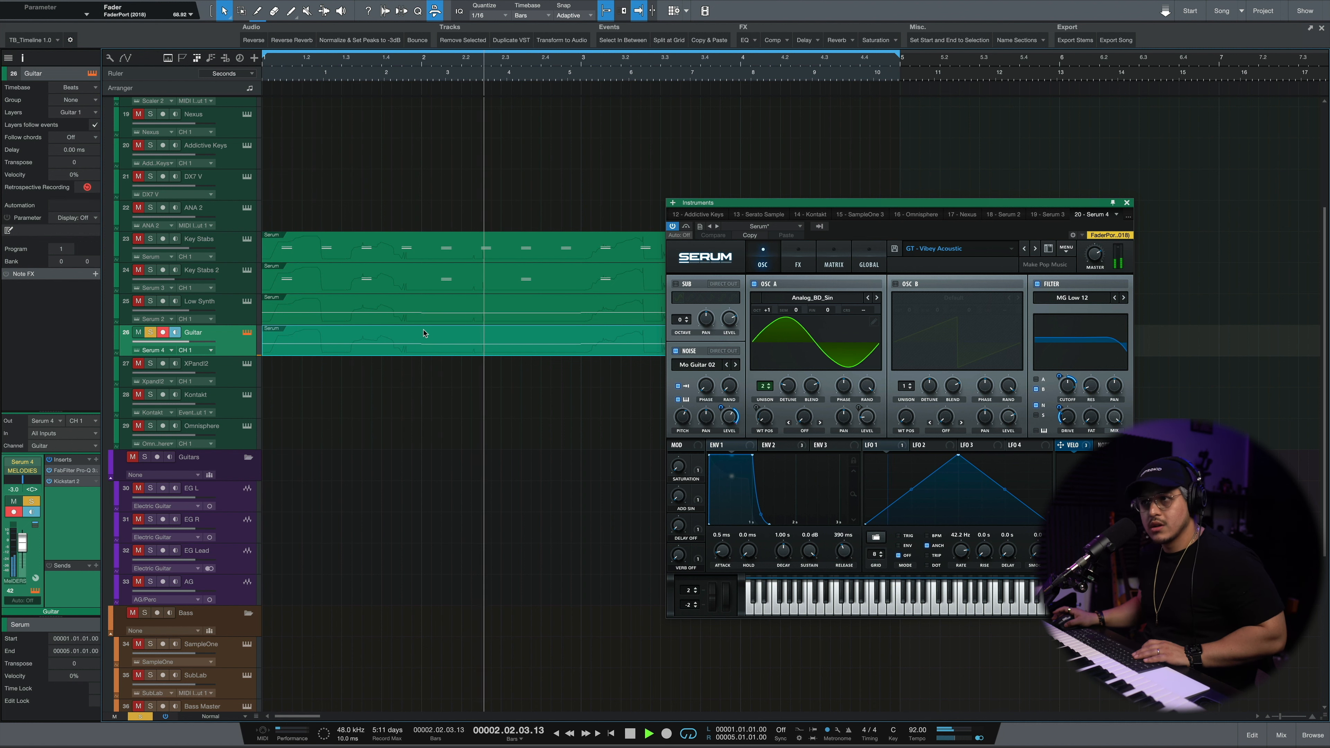
{"action": "key", "text": "space"}
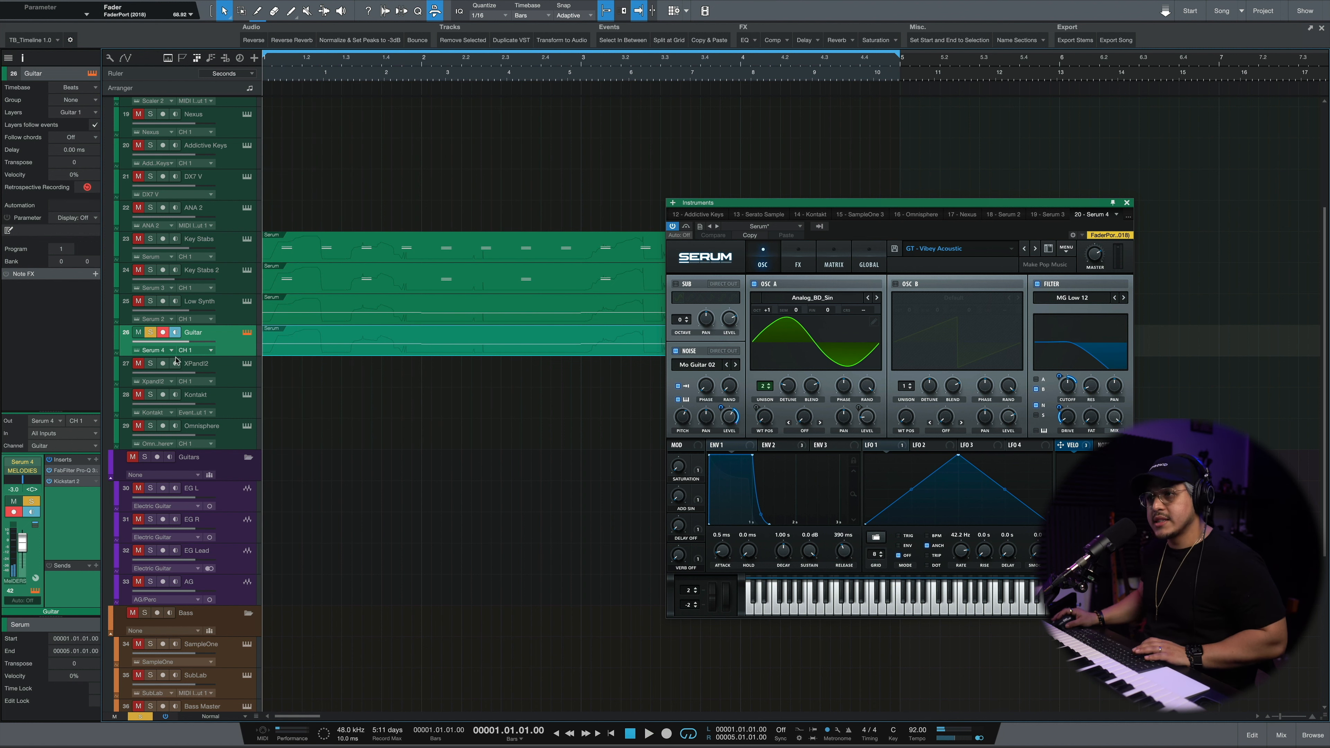
{"action": "left_click", "coordinate": [233, 310]}
{"action": "key", "text": "space"}
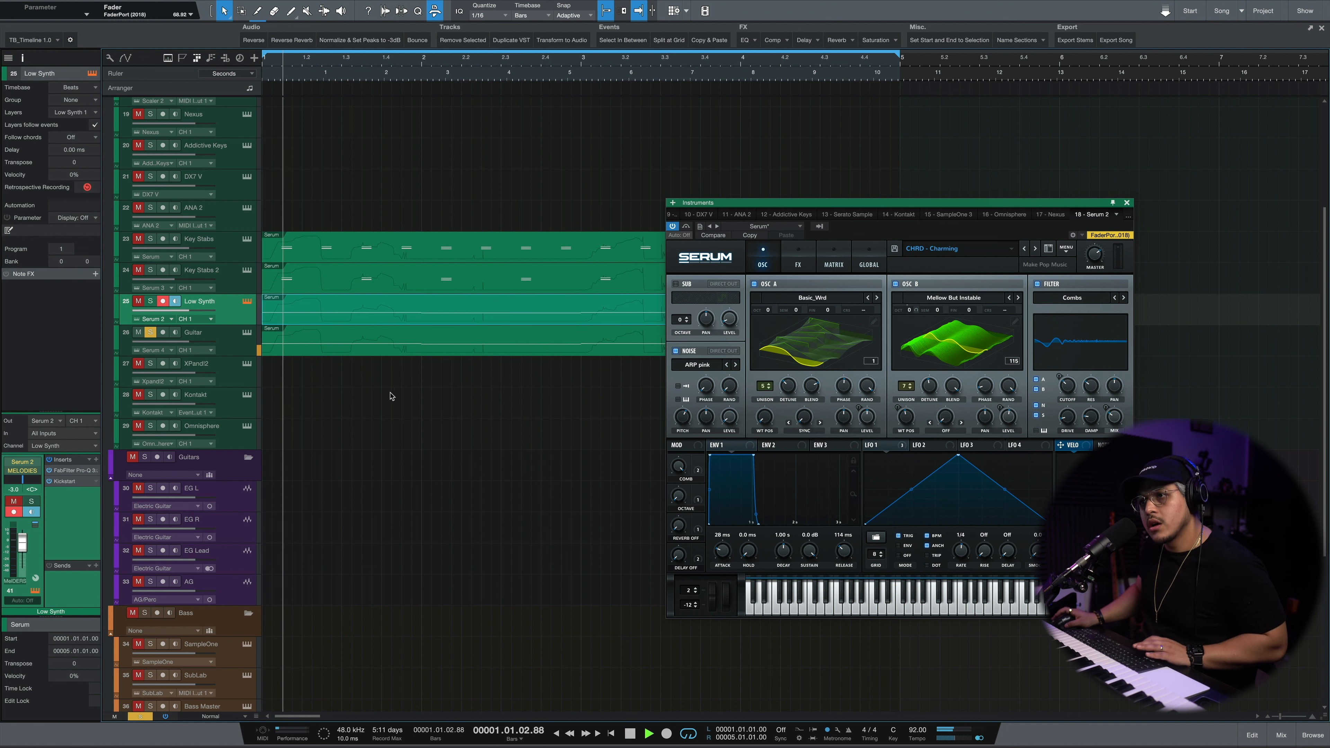
{"action": "left_click", "coordinate": [151, 301]}
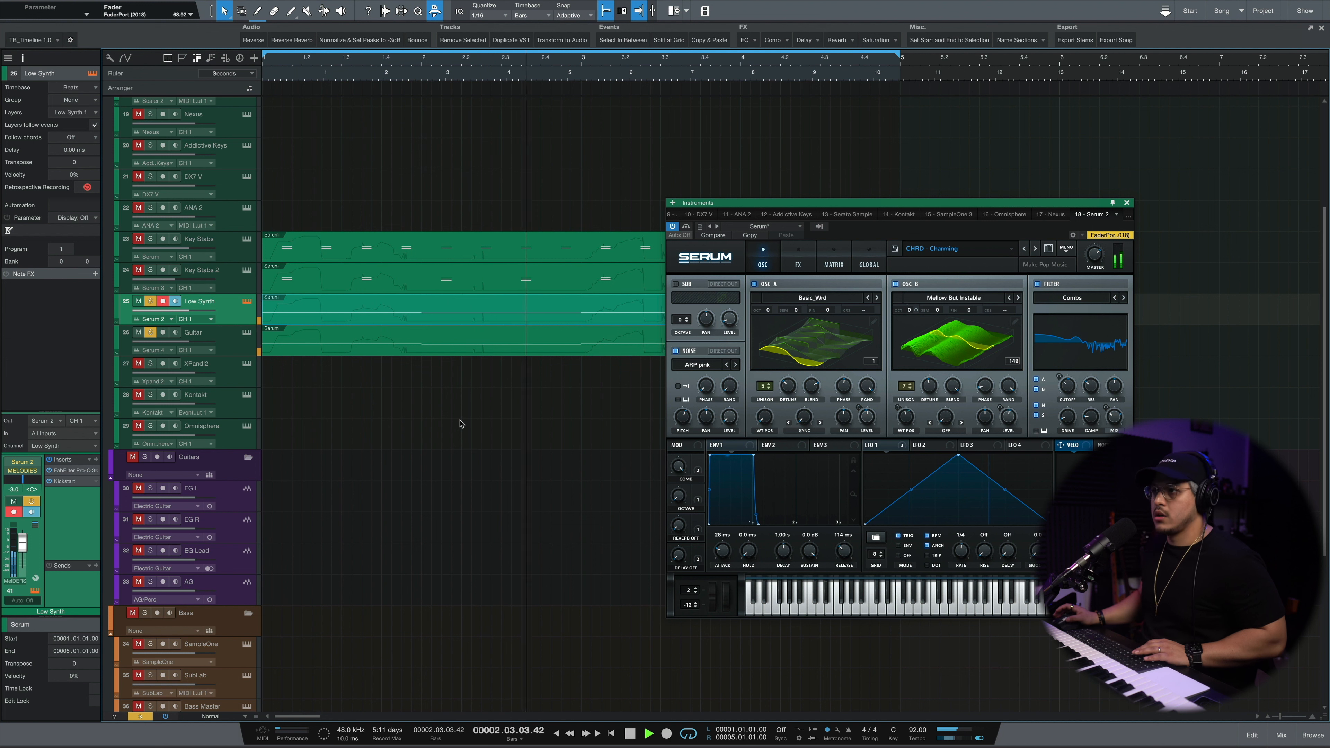
{"action": "key", "text": "space"}
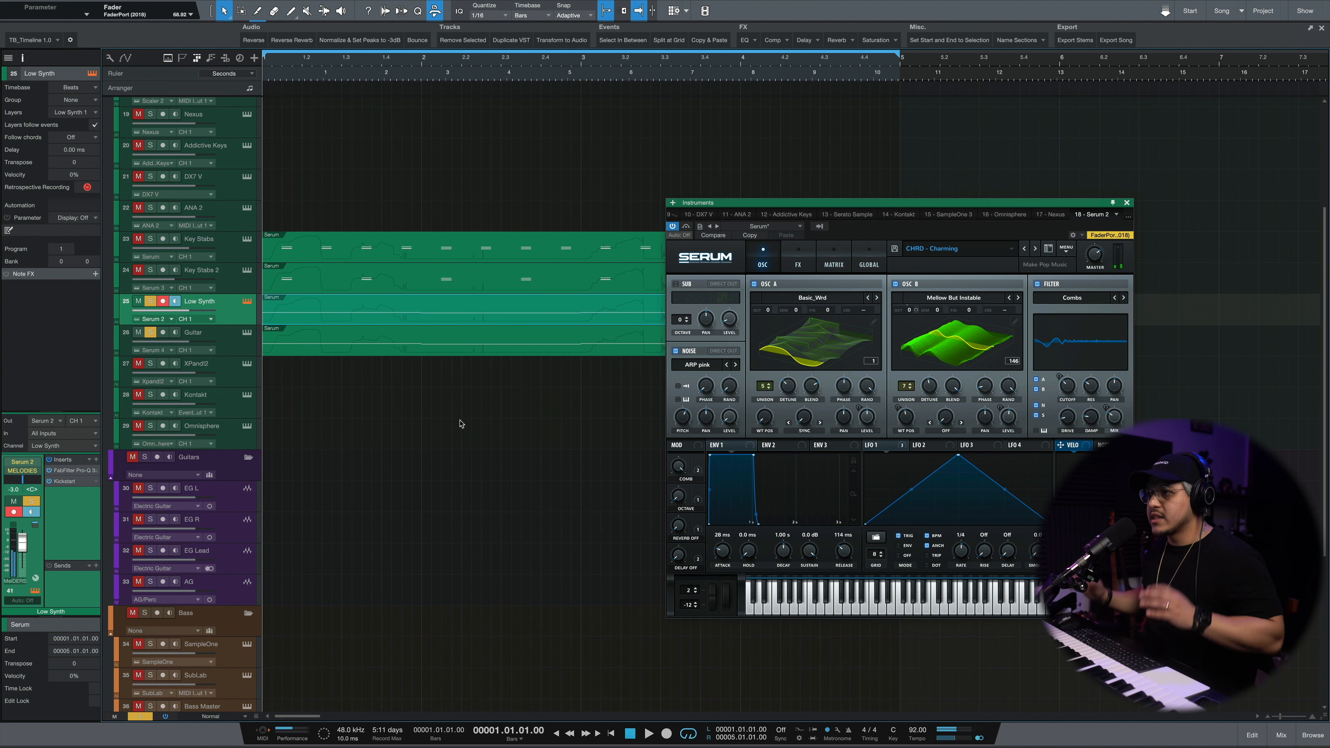
Solo the Keys & Synths folder, listen to its layers together, and close the Serum window
{"action": "scroll", "coordinate": [182, 210], "scroll_direction": "up", "scroll_amount": 3}
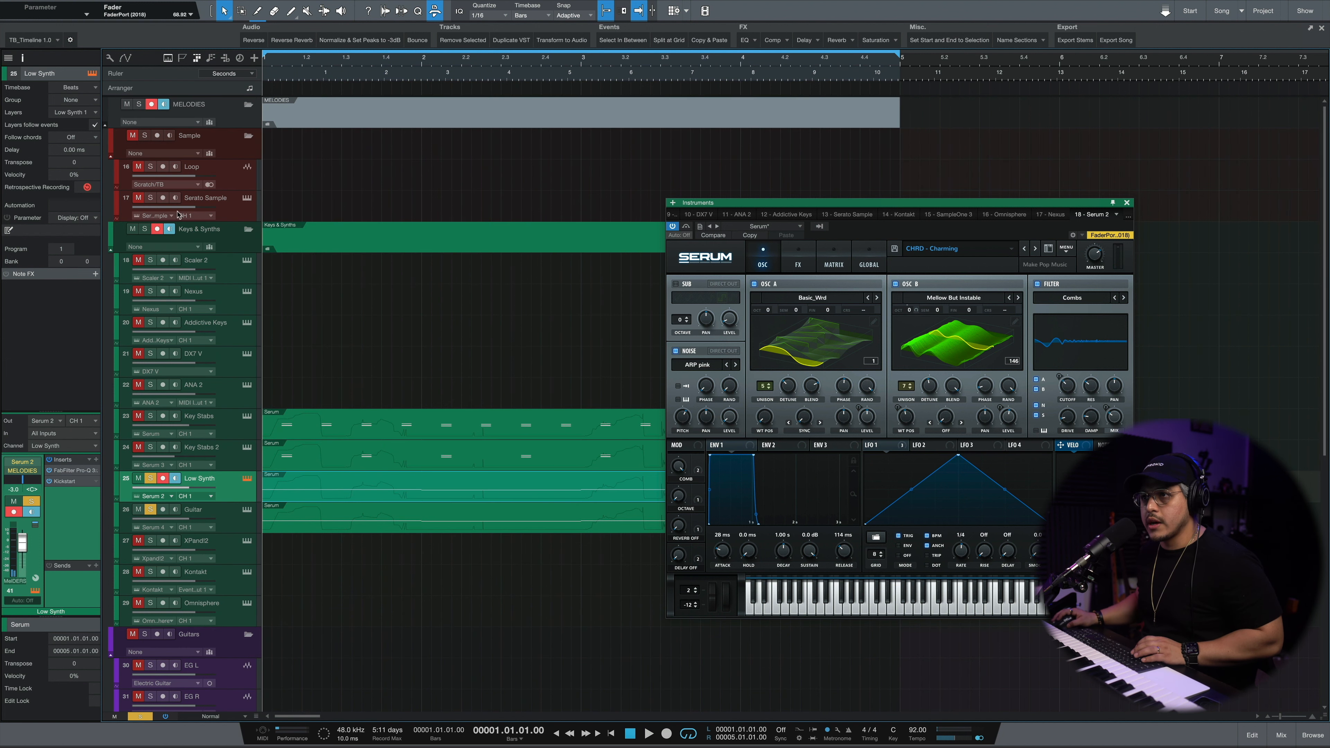
{"action": "left_click", "coordinate": [145, 232]}
{"action": "key", "text": "space"}
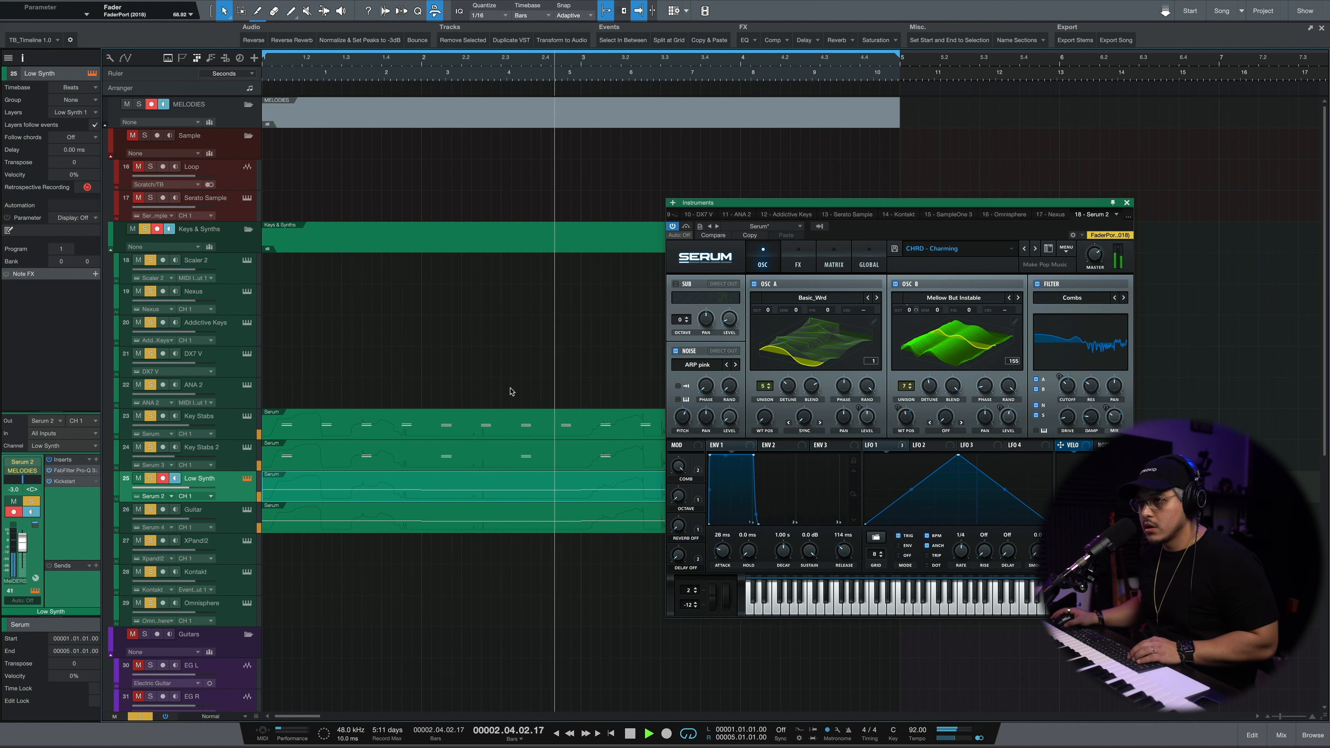
{"action": "key", "text": "space"}
{"action": "left_click", "coordinate": [1126, 202]}
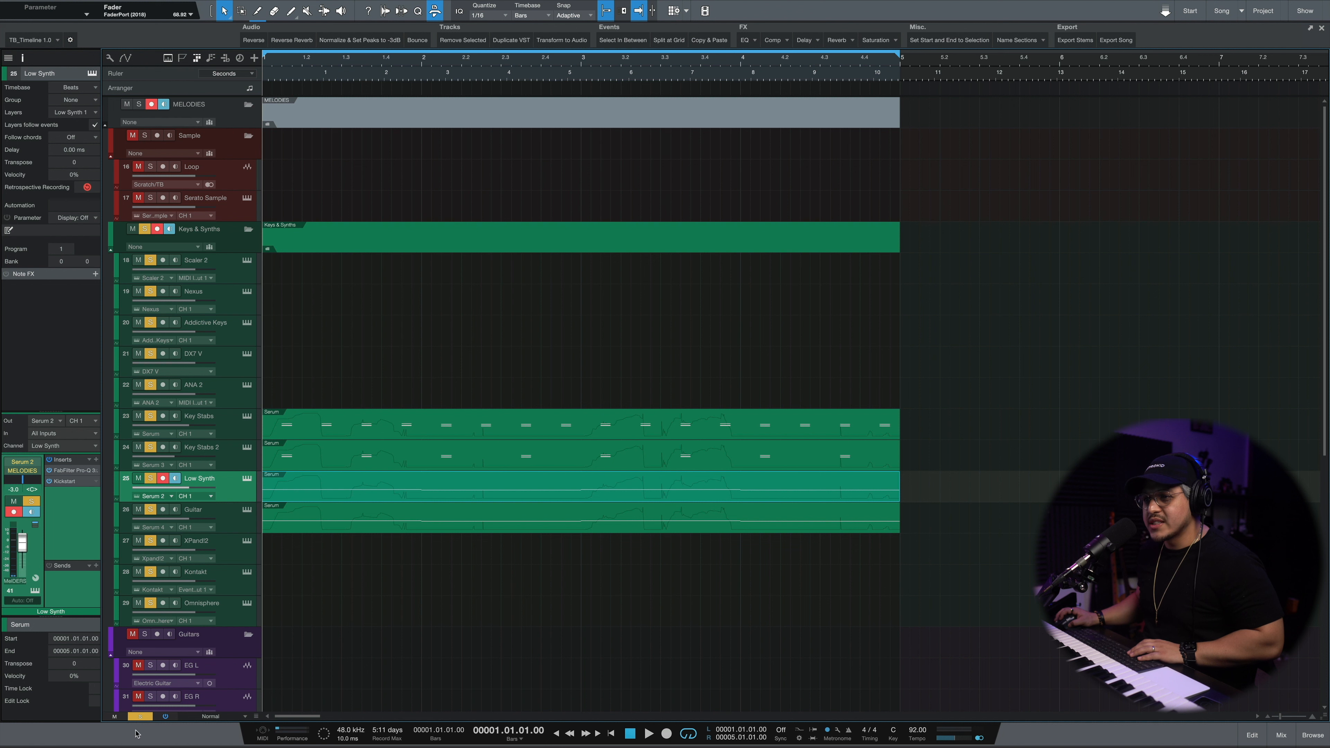
Clear all solos, audition the Key Stabs track on its own, and open its Serum instrument
{"action": "left_click", "coordinate": [142, 717]}
{"action": "left_click", "coordinate": [151, 416]}
{"action": "key", "text": "space"}
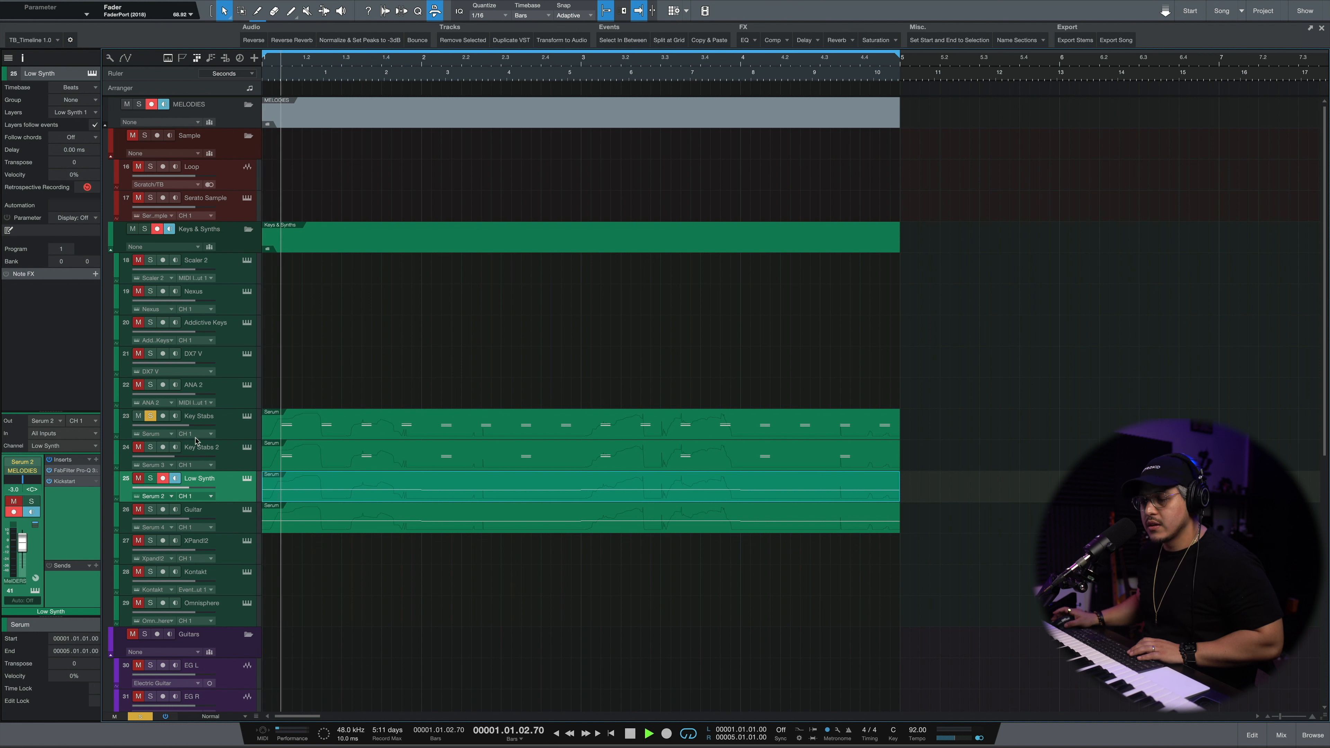
{"action": "key", "text": "space"}
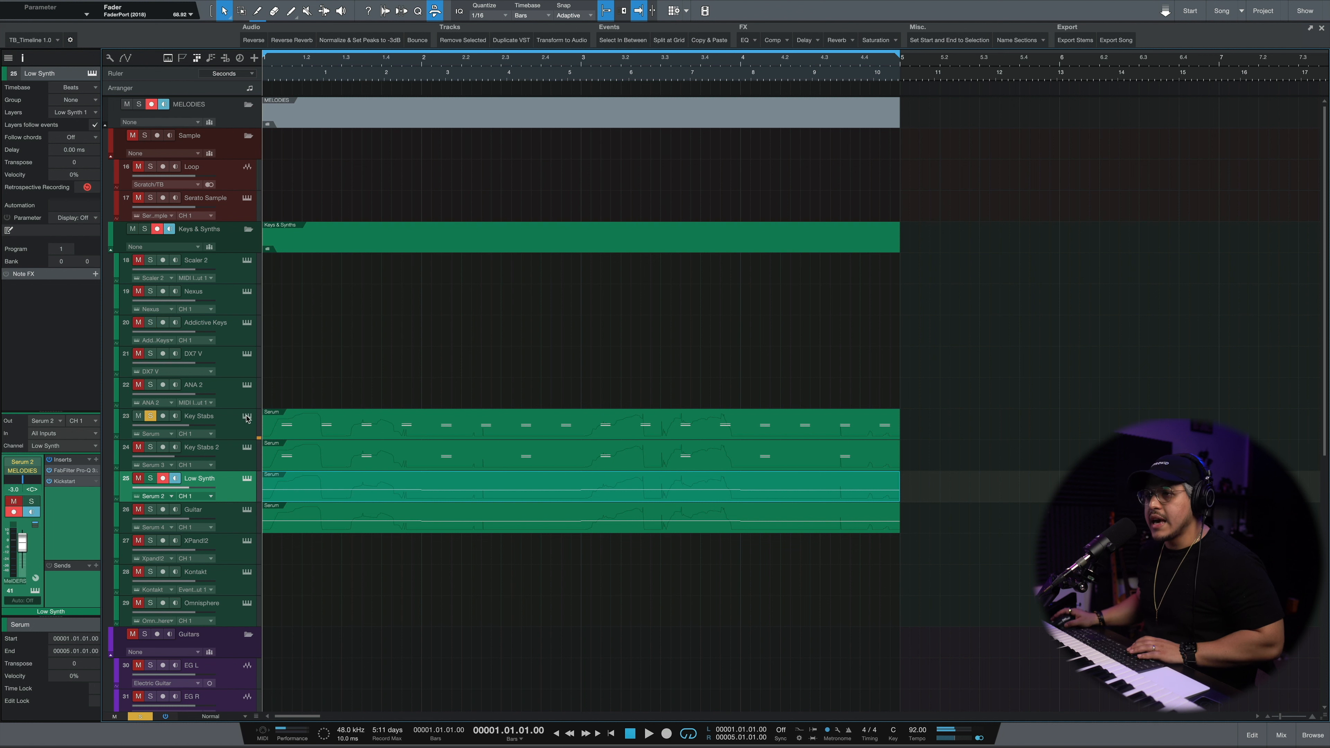
{"action": "left_click", "coordinate": [232, 430]}
{"action": "left_click", "coordinate": [246, 417]}
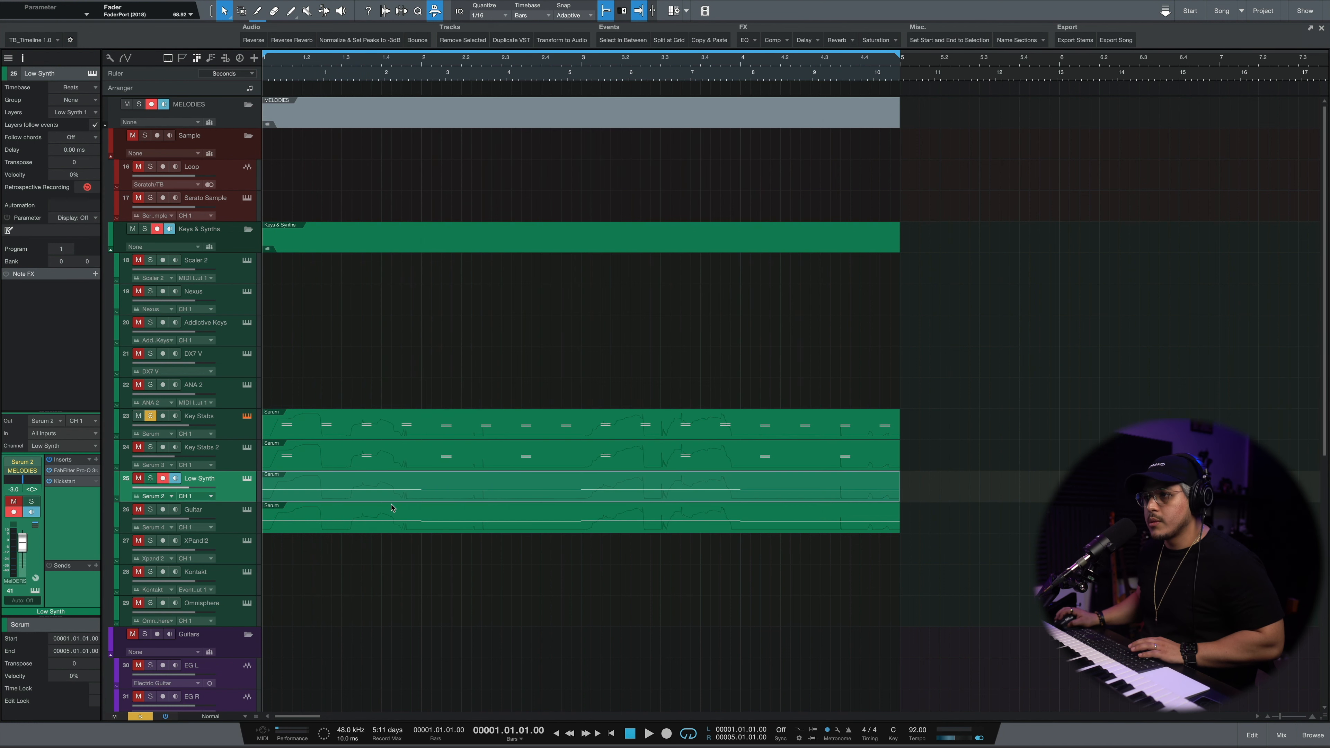
{"action": "left_click", "coordinate": [248, 418]}
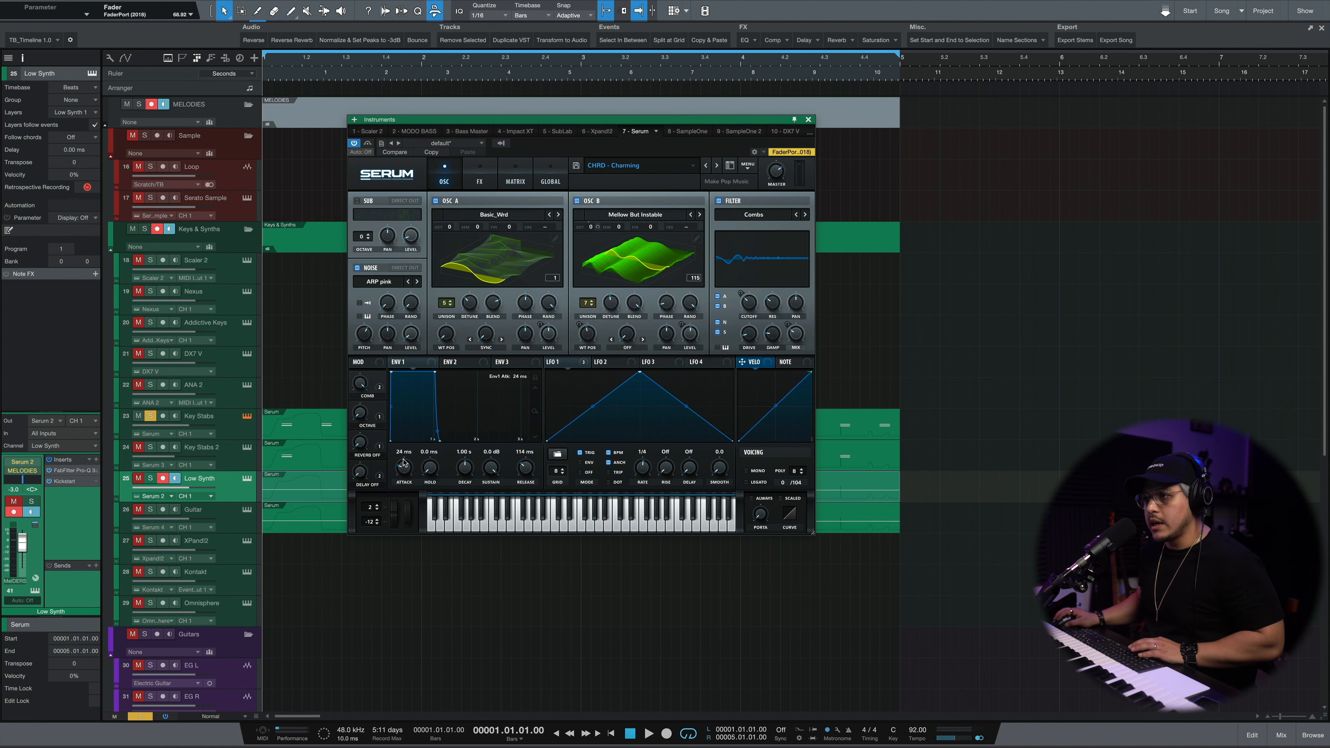
Disarm the Low Synth track and listen to the whole soloed Keys & Synths folder
{"action": "left_click", "coordinate": [164, 479]}
{"action": "key", "text": "space"}
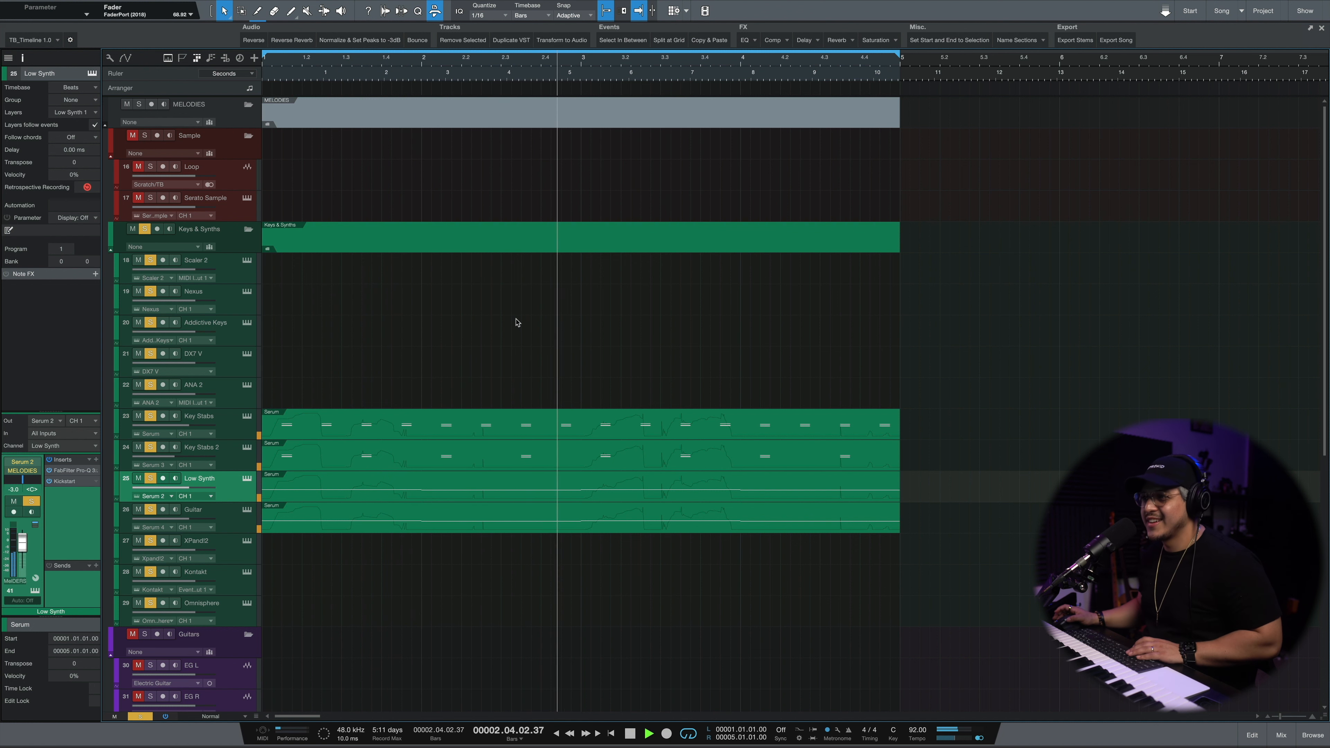
{"action": "key", "text": "space"}
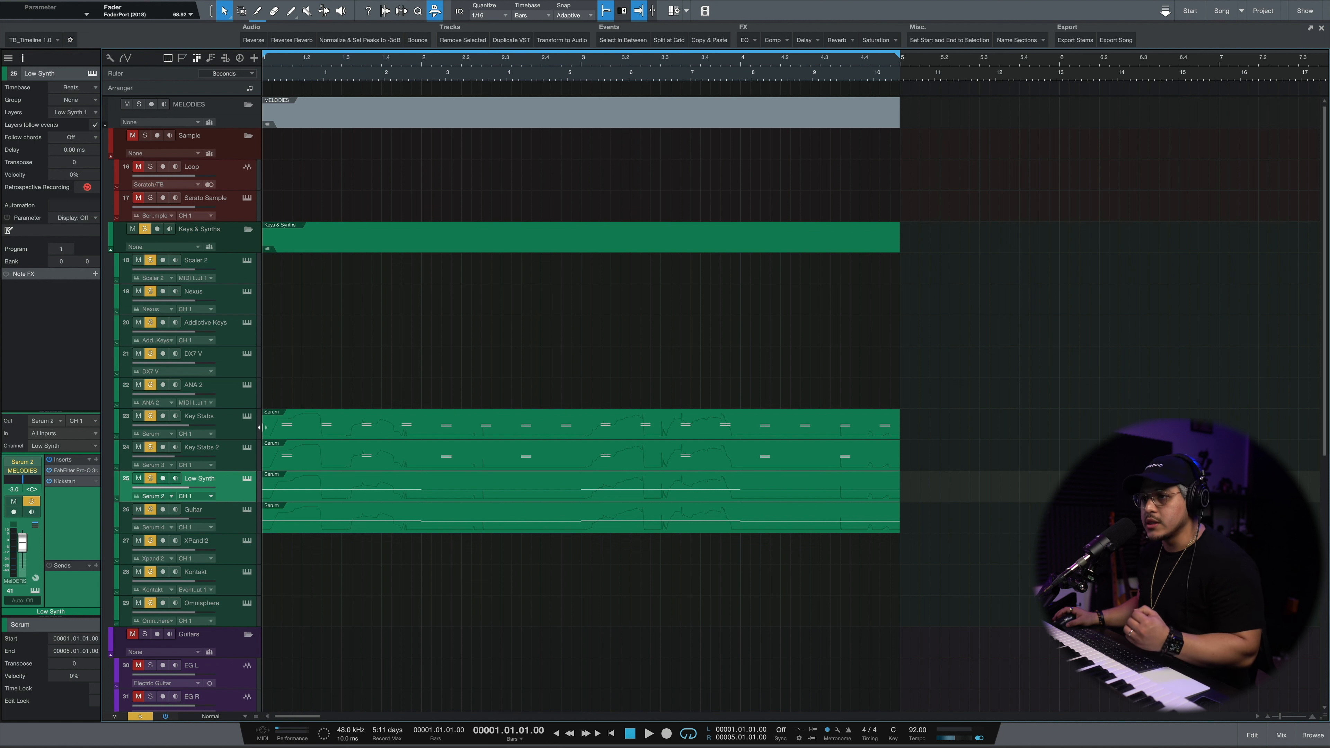
Transform the Low Synth track to audio with Render Inserts off and Preserve Instrument Track State and Remove Instrument on, and select Guitar
{"action": "left_click", "coordinate": [236, 516]}
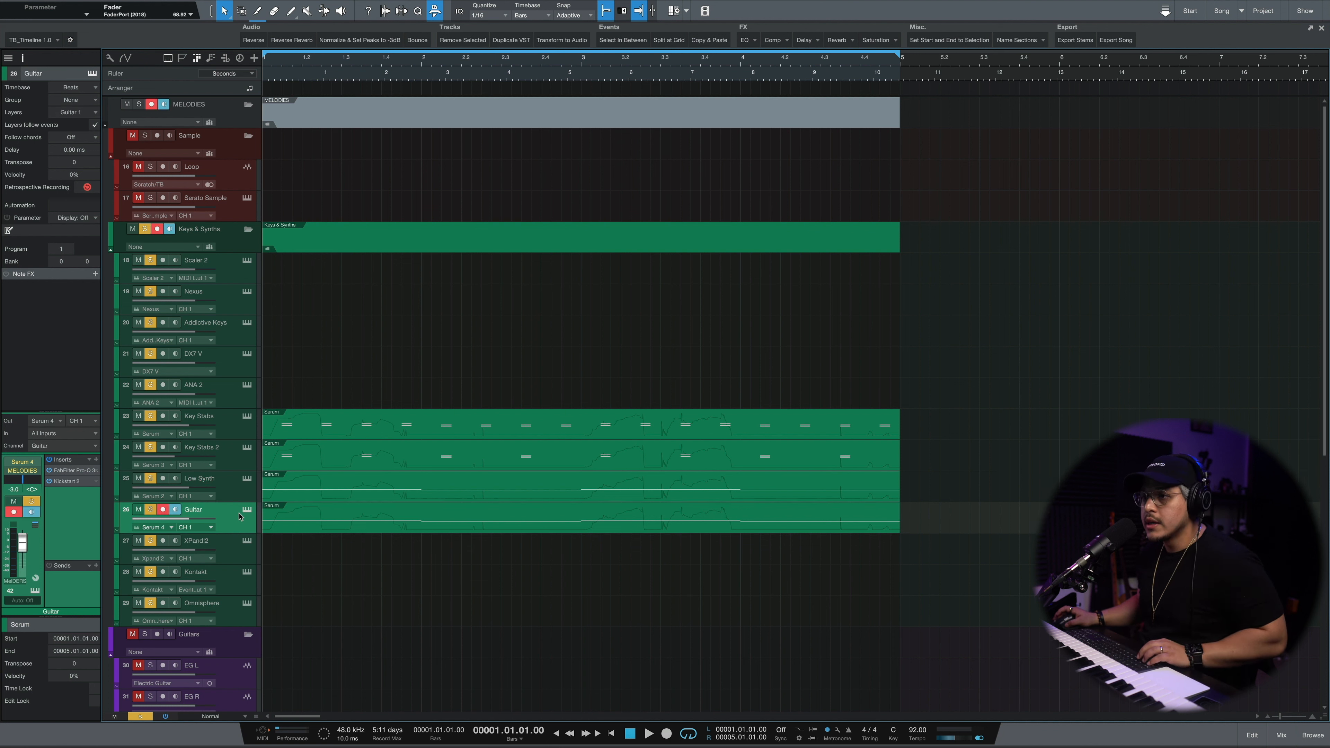
{"action": "left_click", "coordinate": [236, 493]}
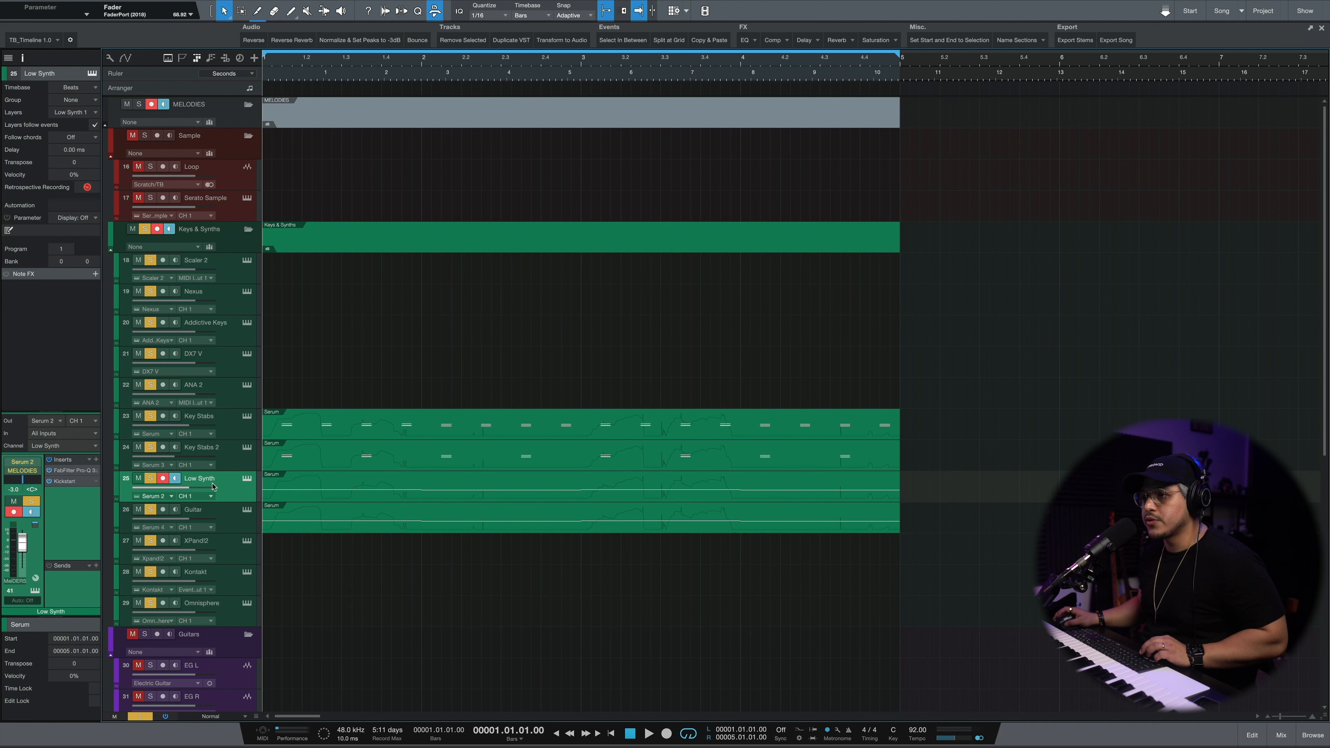
{"action": "right_click", "coordinate": [230, 487]}
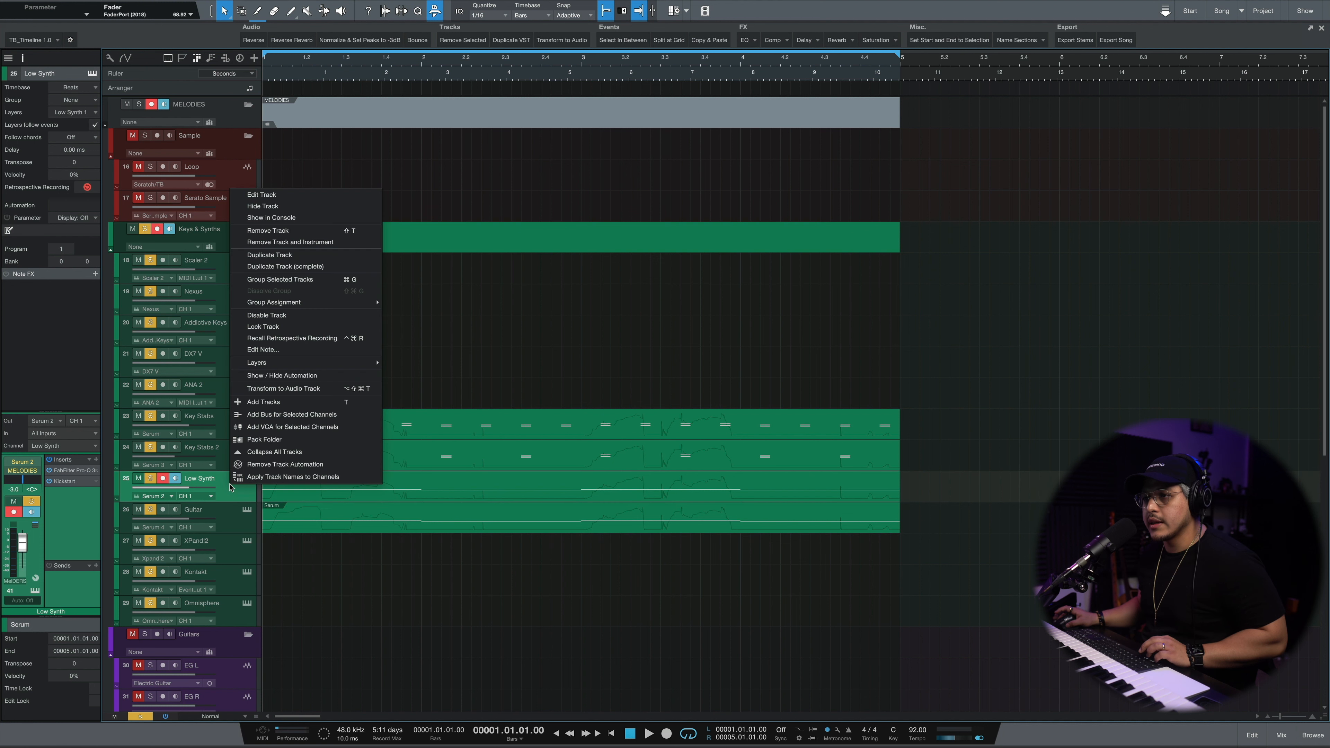
{"action": "left_click", "coordinate": [282, 389]}
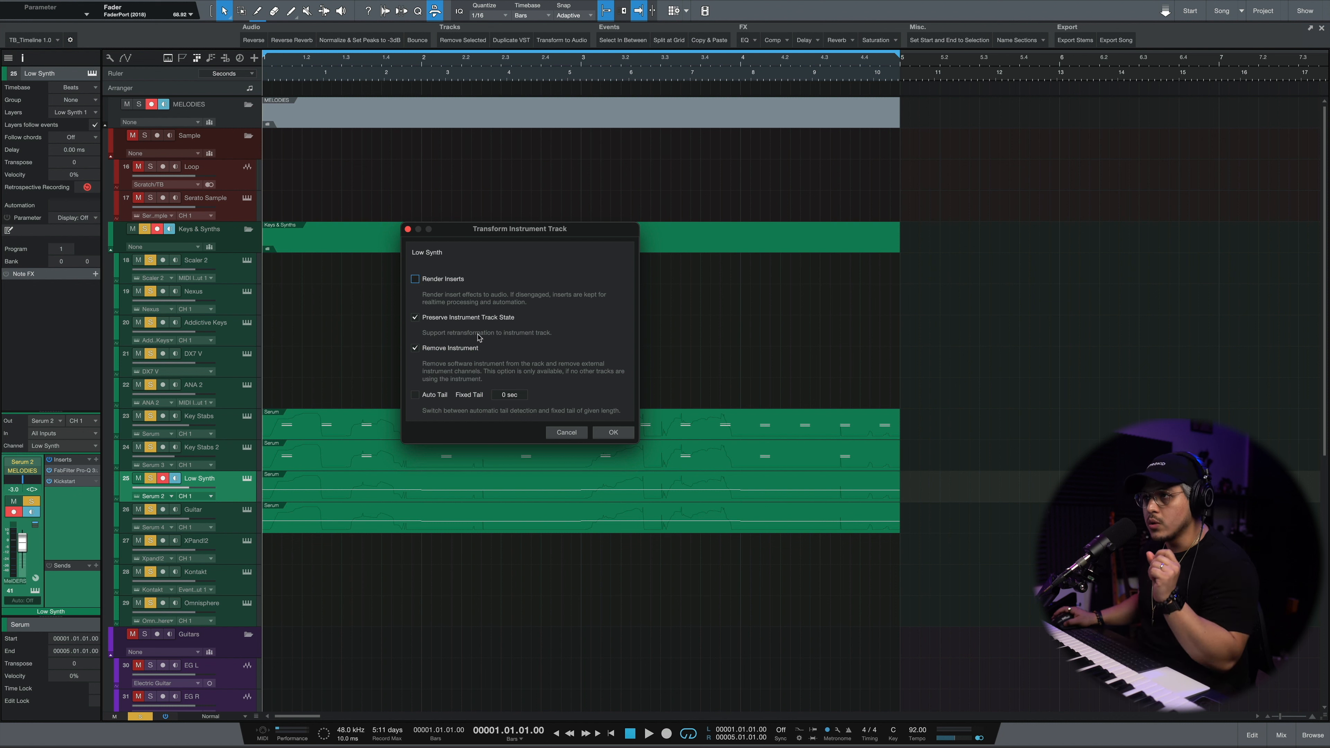
{"action": "left_click", "coordinate": [613, 432]}
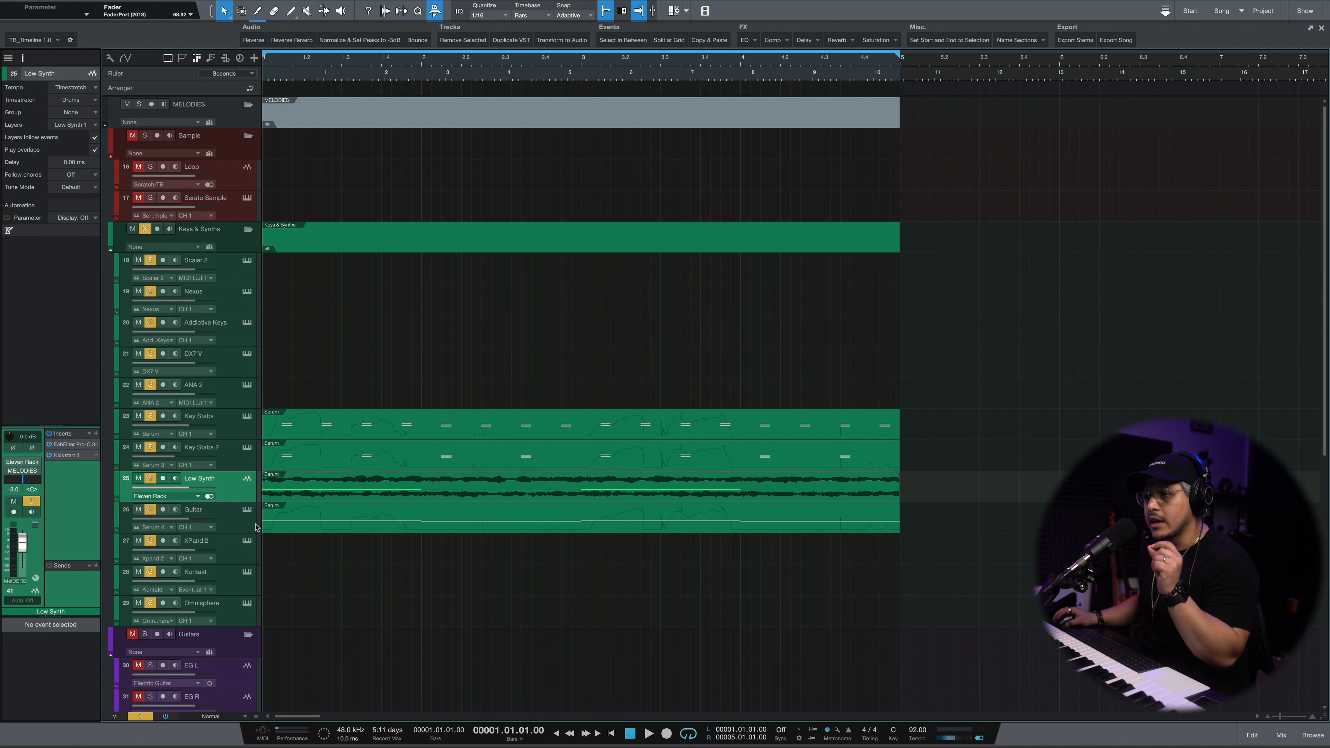
{"action": "left_click", "coordinate": [241, 528]}
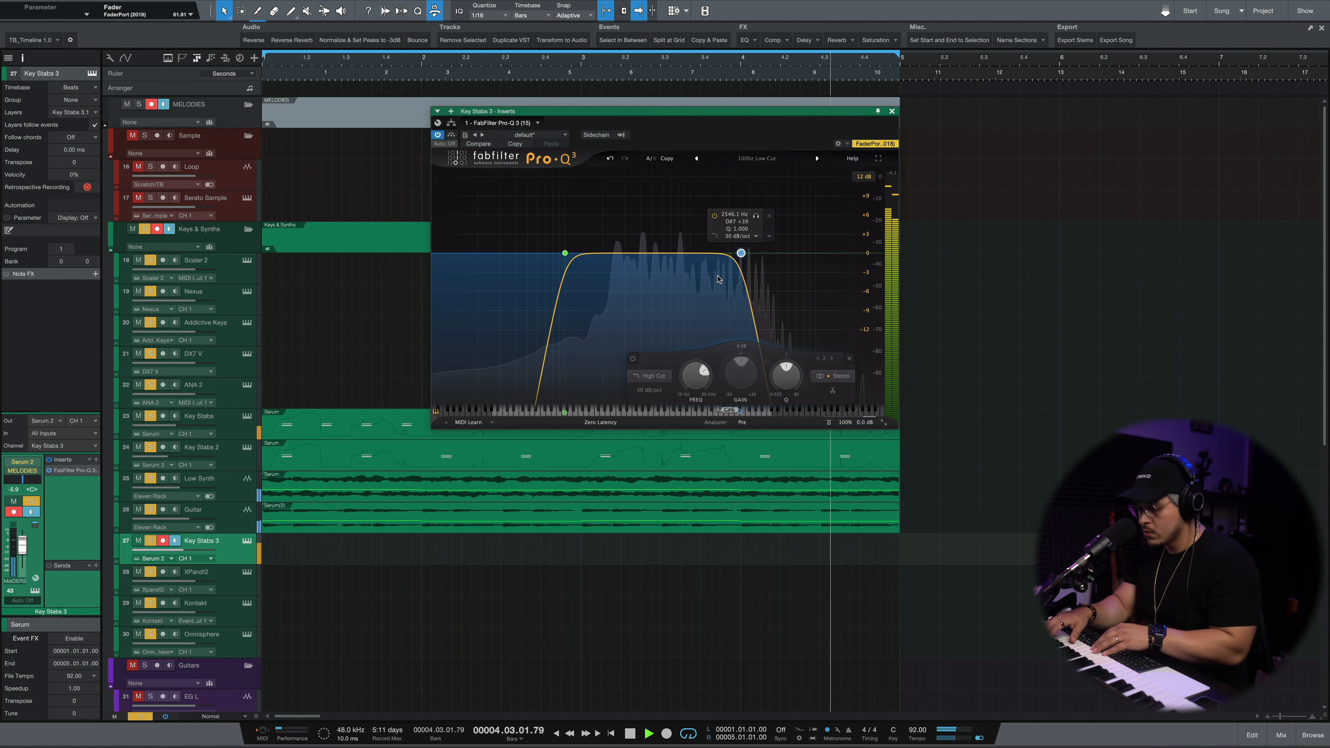
Record a melody on the Key Stabs 3 track and rename the track to Lead
{"action": "key", "text": "KP_Multiply"}
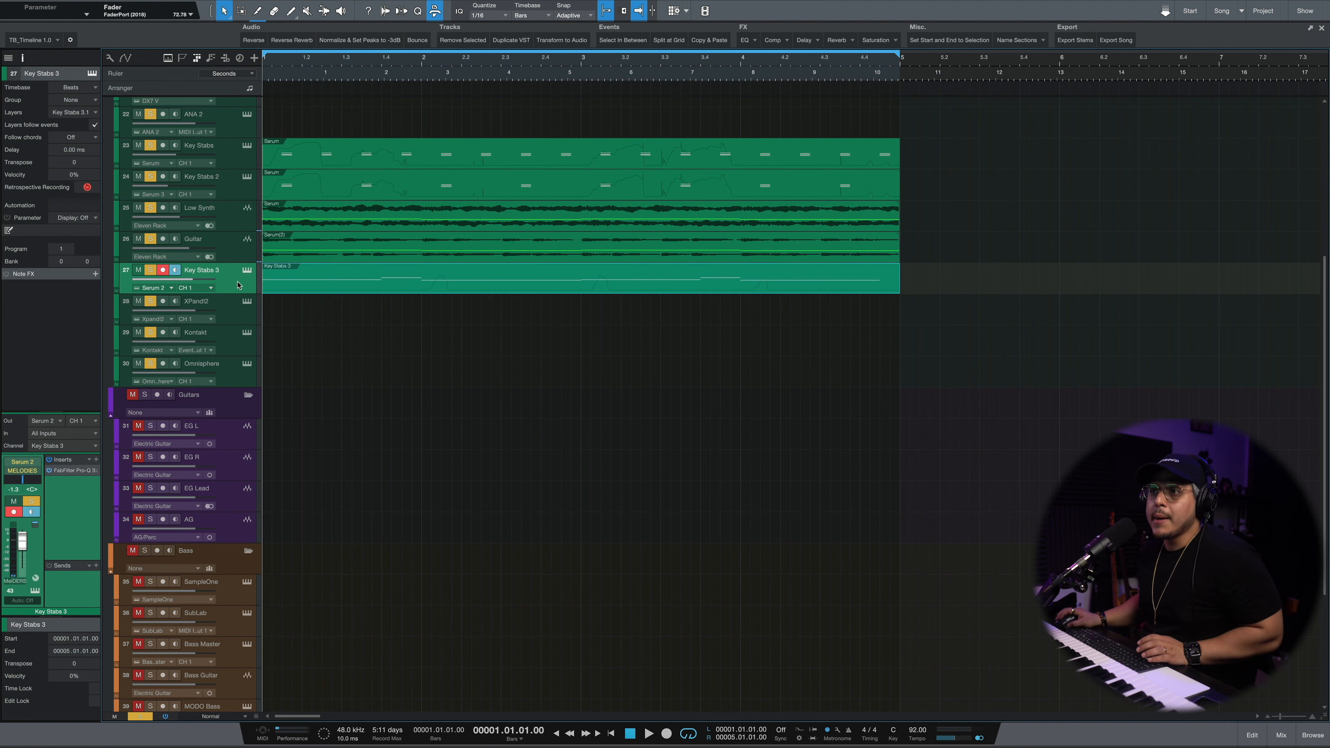
{"action": "left_click", "coordinate": [225, 181]}
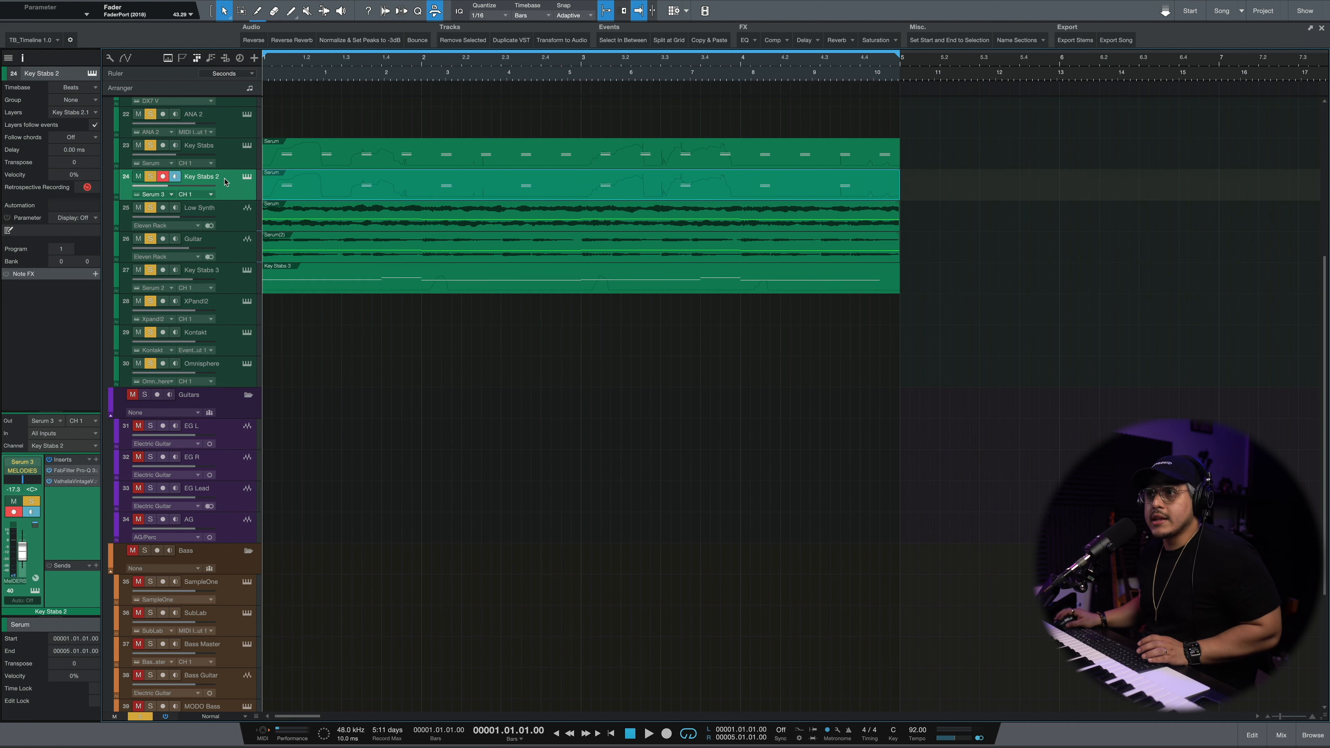
{"action": "left_click", "coordinate": [224, 289]}
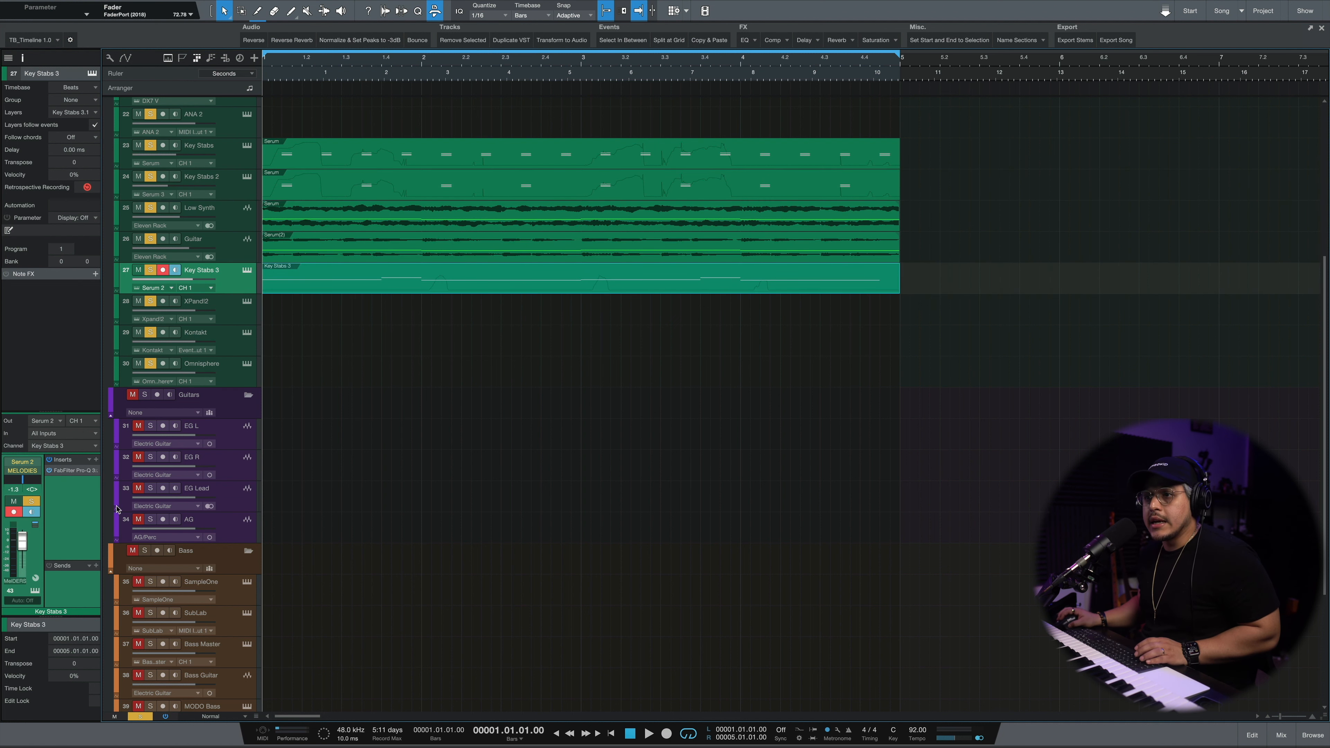
{"action": "left_click", "coordinate": [83, 473]}
{"action": "left_click", "coordinate": [891, 112]}
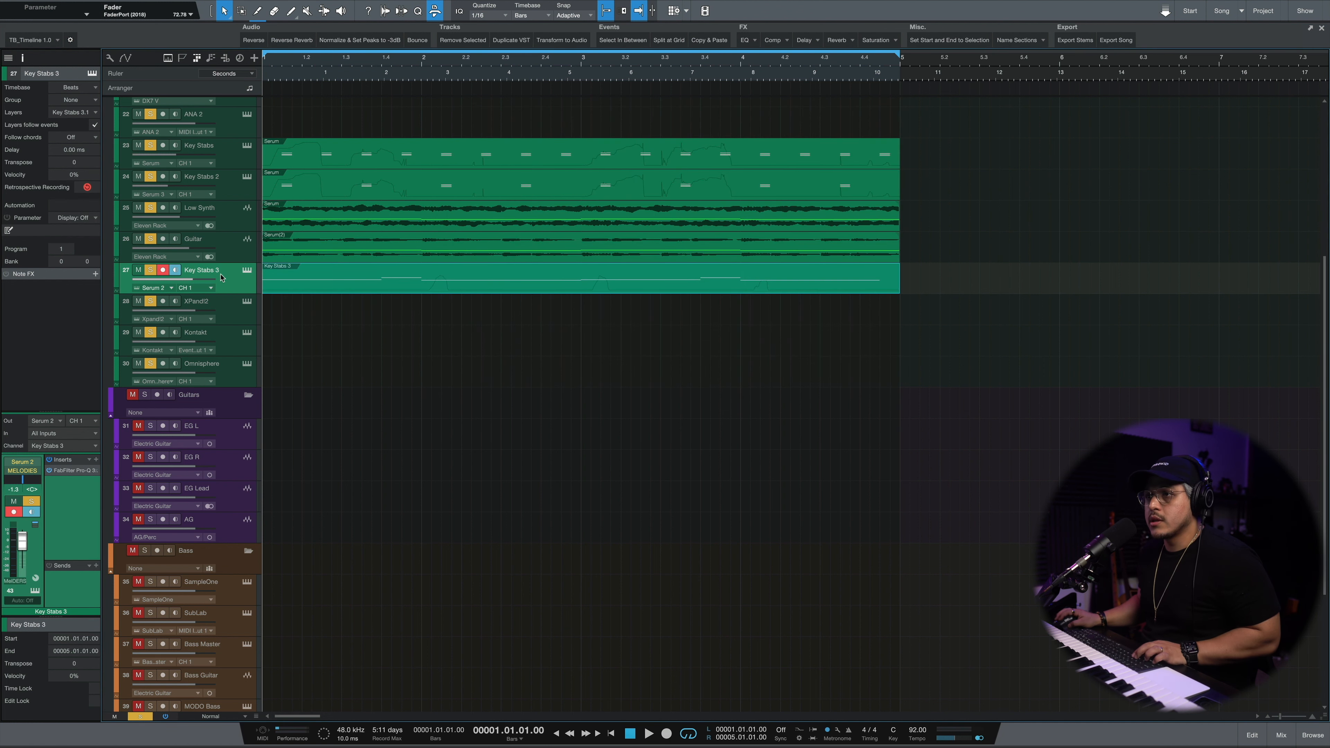
{"action": "key", "text": "Return"}
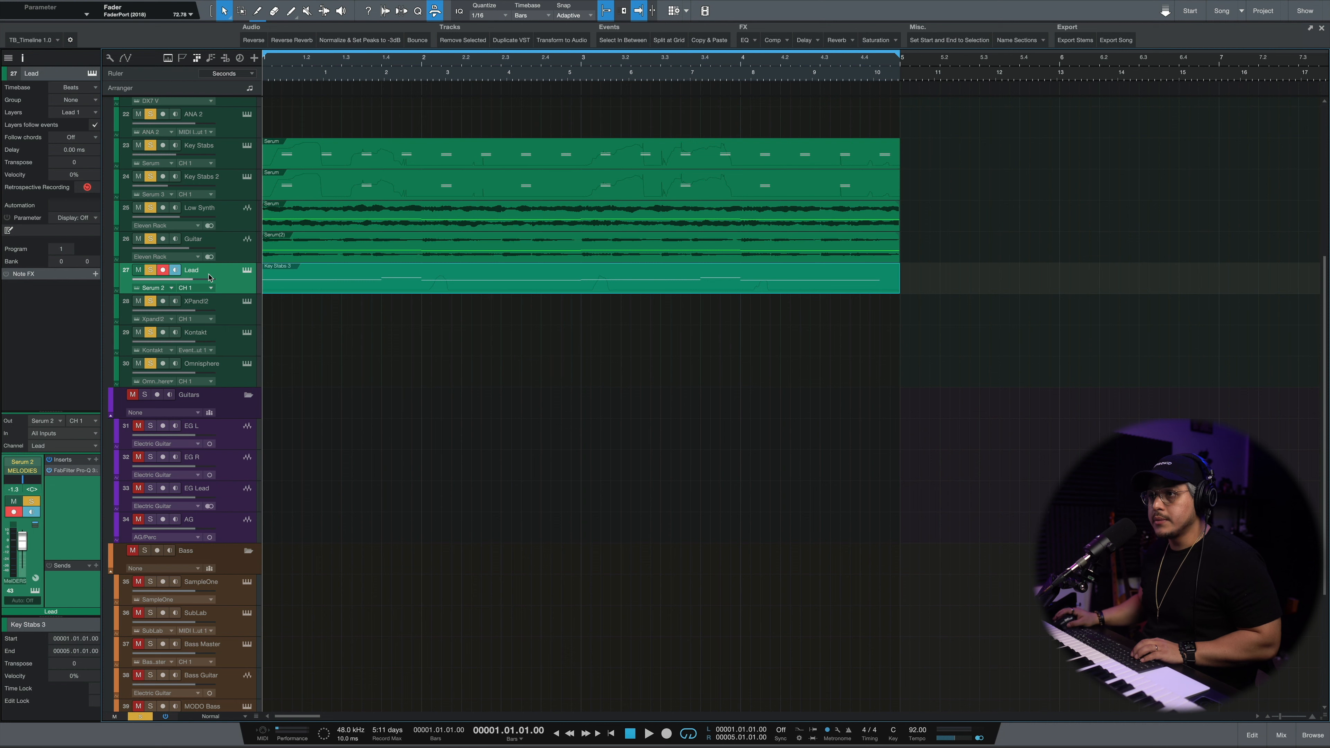
Clear all solos and lower the Lead track's volume to -7.0 dB while the loop plays
{"action": "scroll", "coordinate": [392, 548], "scroll_direction": "up", "scroll_amount": 5}
{"action": "left_click", "coordinate": [150, 715]}
{"action": "key", "text": "space"}
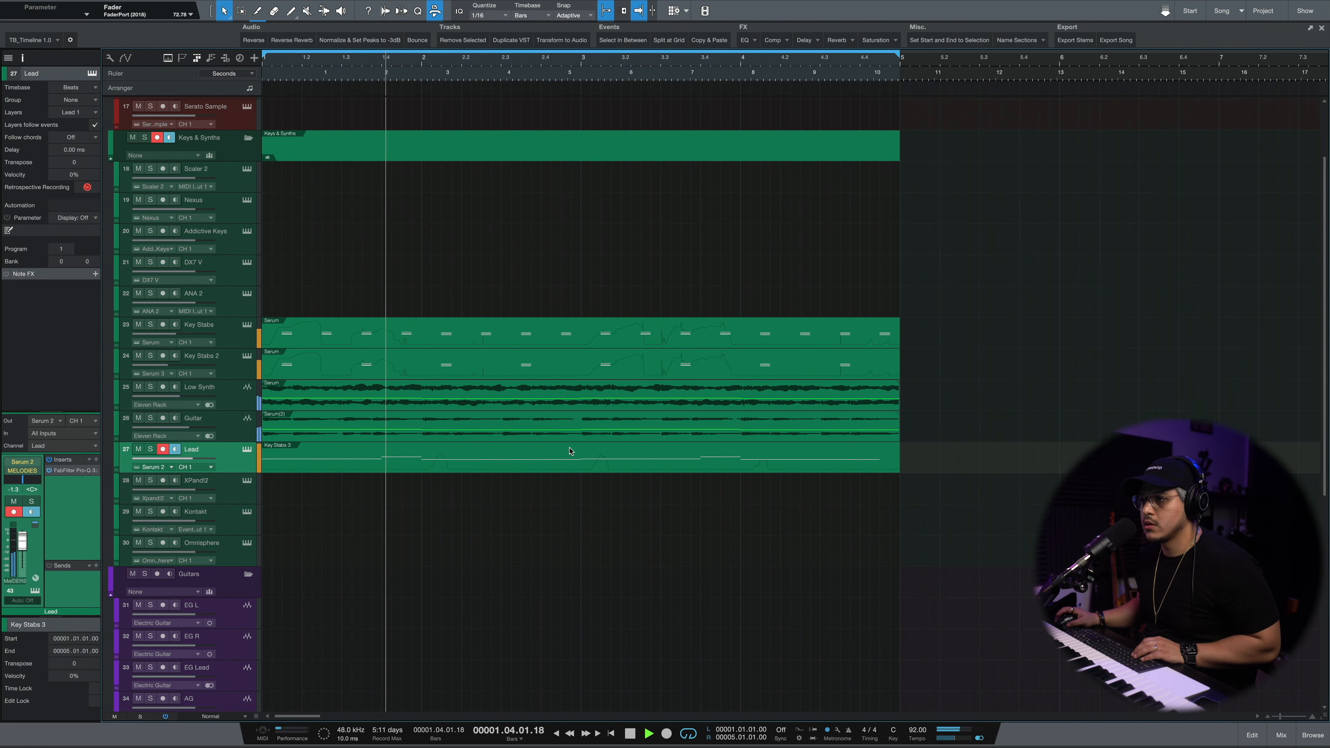
{"action": "scroll", "coordinate": [569, 452], "scroll_direction": "down", "scroll_amount": 5}
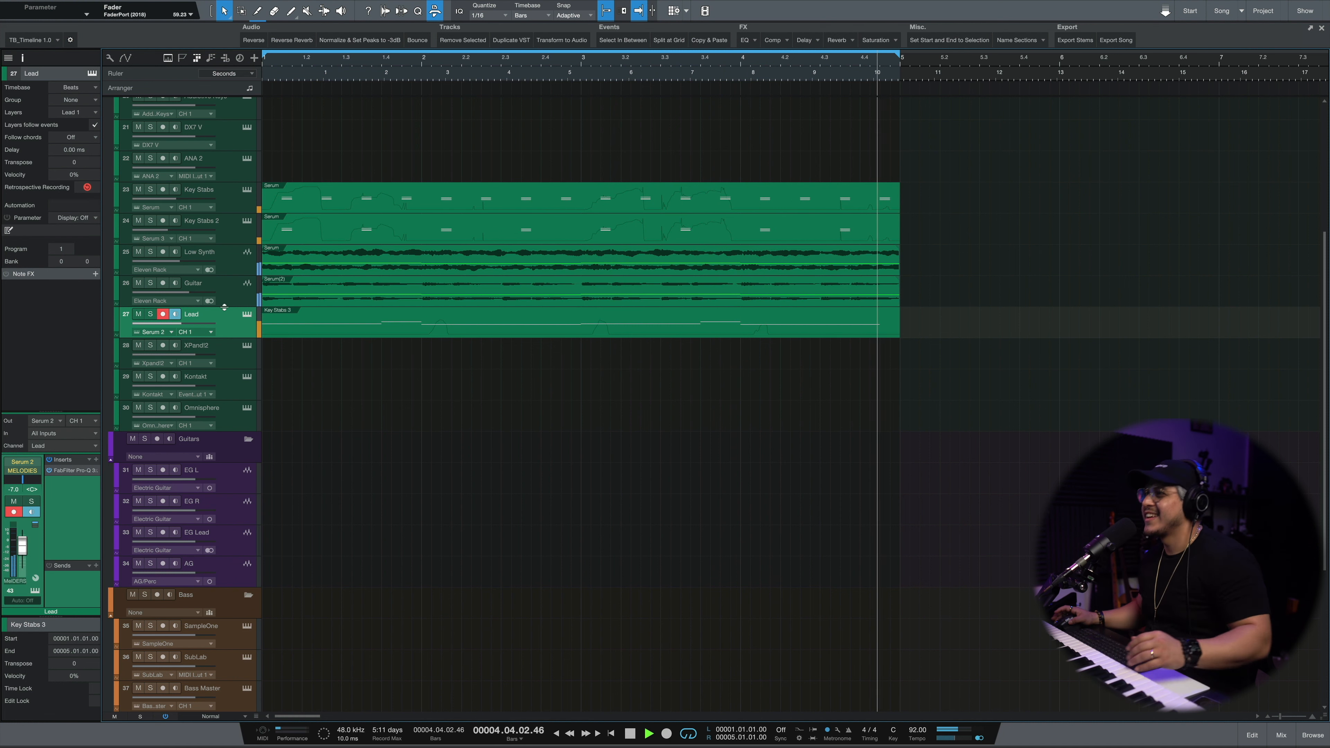
Open the Lead part's notes, lengthen the final note toward the end of bar 4, and close the note editor
{"action": "double_click", "coordinate": [763, 325]}
{"action": "key", "text": "space"}
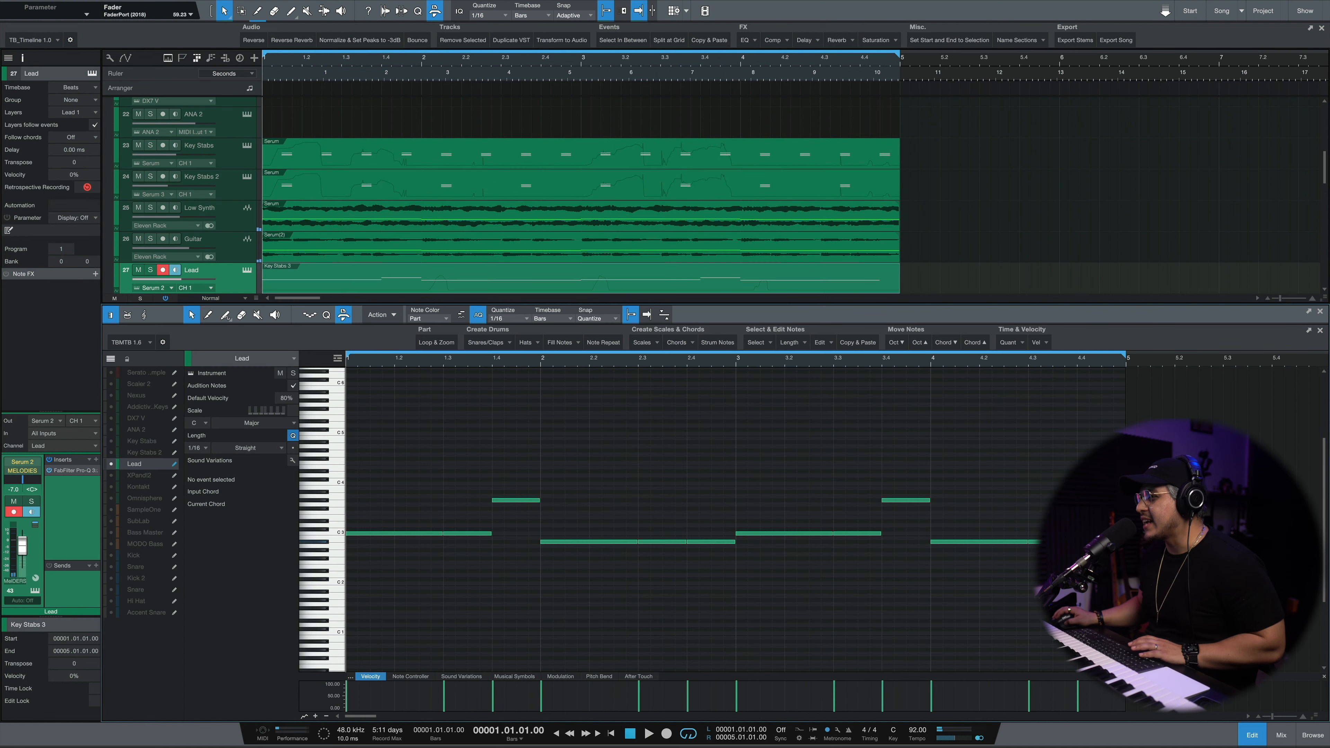
{"action": "left_click_drag", "start_coordinate": [1101, 541], "coordinate": [1113, 542]}
{"action": "left_click", "coordinate": [1249, 735]}
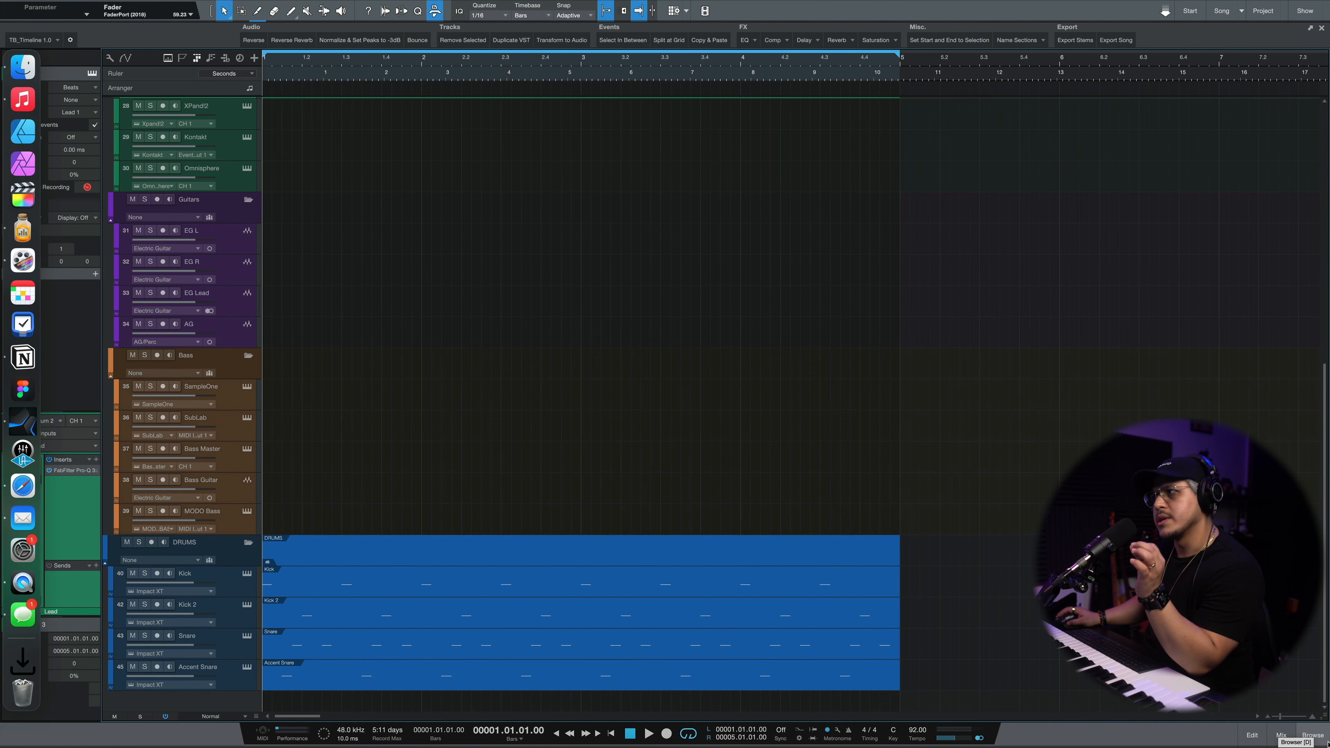
{"action": "left_click", "coordinate": [1312, 734]}
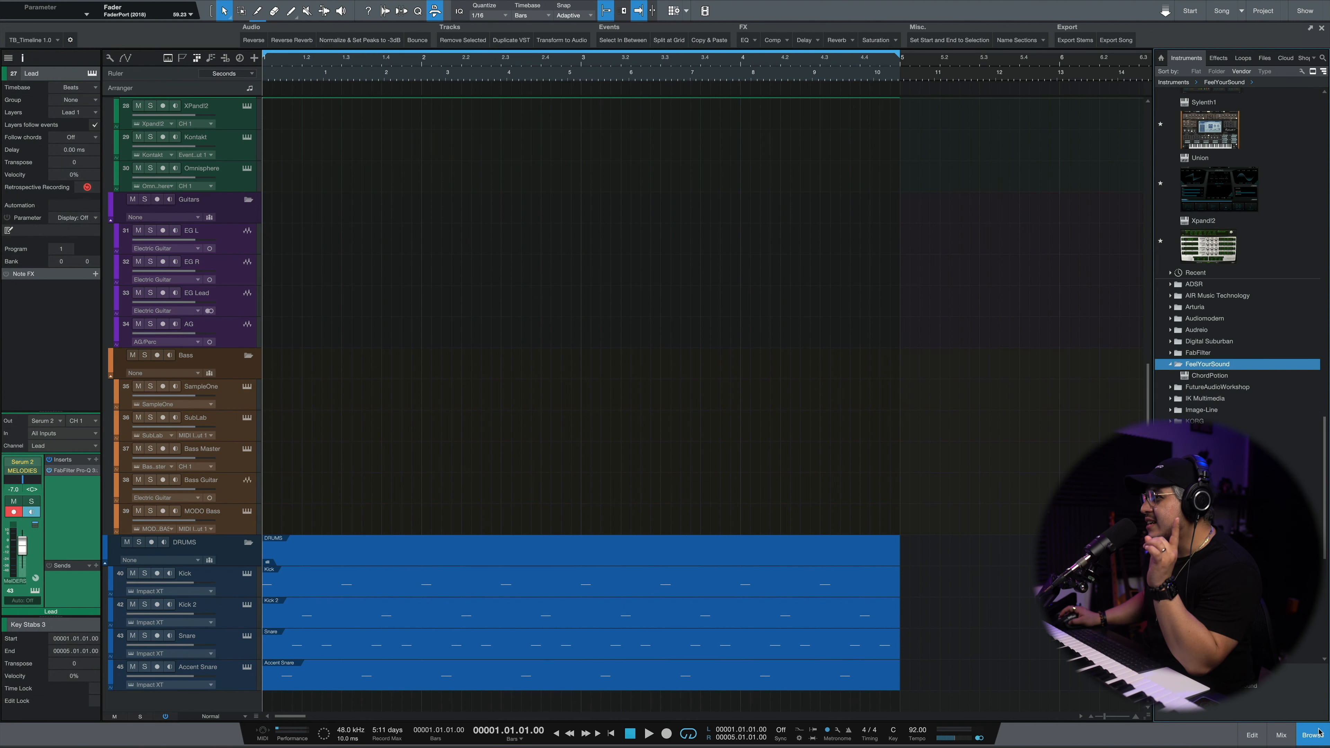
{"action": "left_click_drag", "start_coordinate": [1201, 489], "coordinate": [218, 514]}
{"action": "left_click_drag", "start_coordinate": [219, 514], "coordinate": [219, 514]}
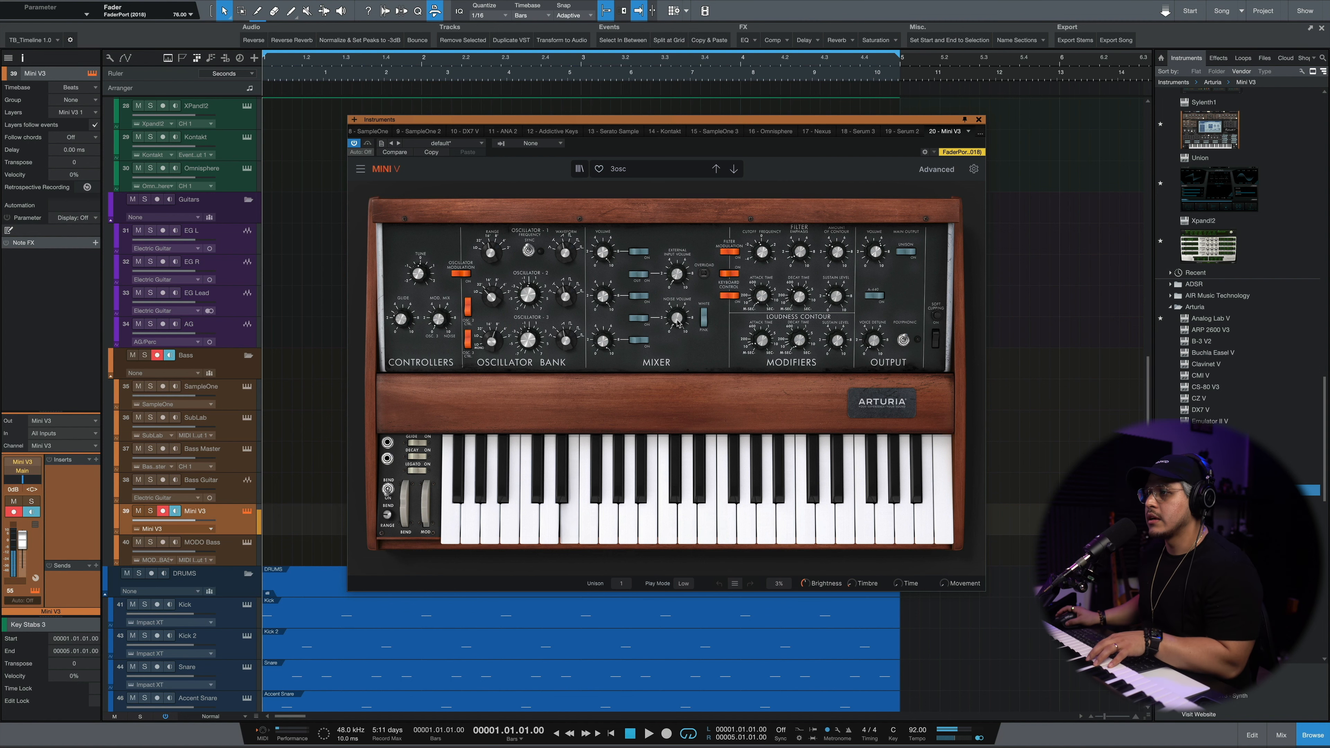
{"action": "left_click", "coordinate": [640, 170]}
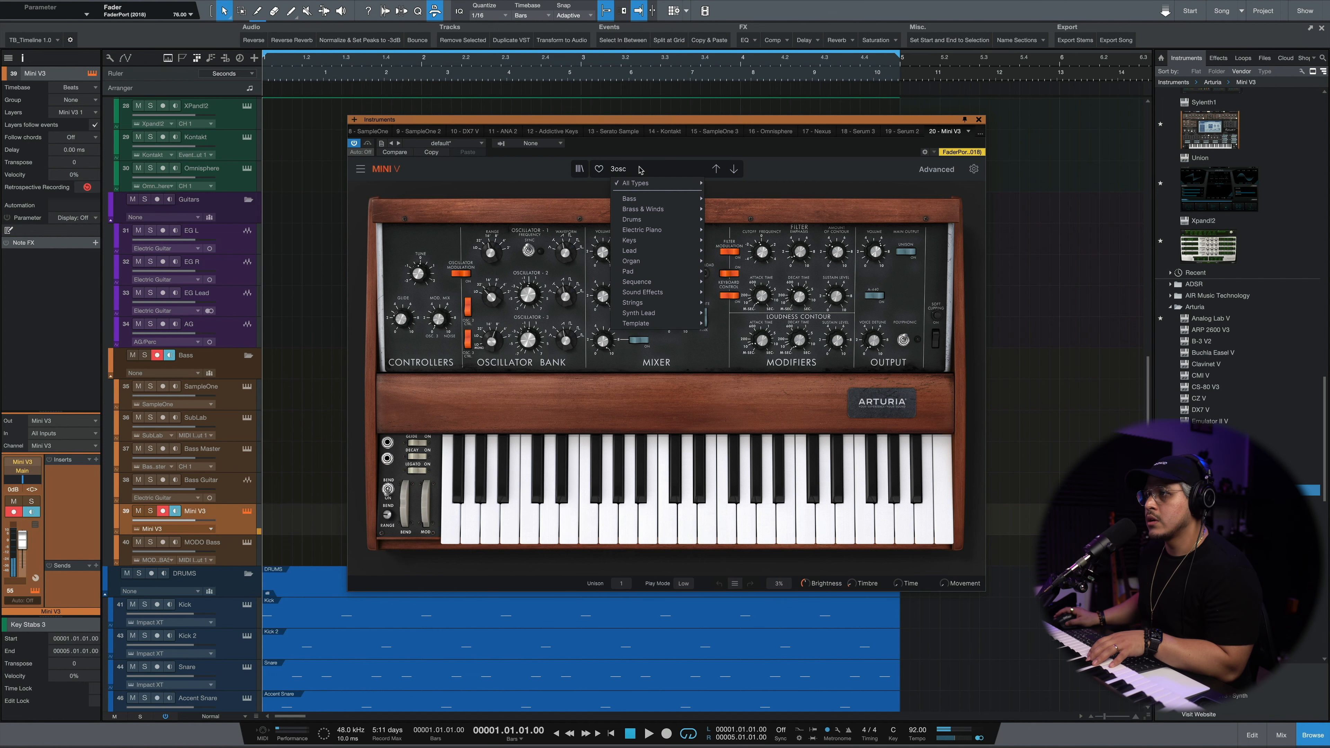
{"action": "mouse_move", "coordinate": [632, 197]}
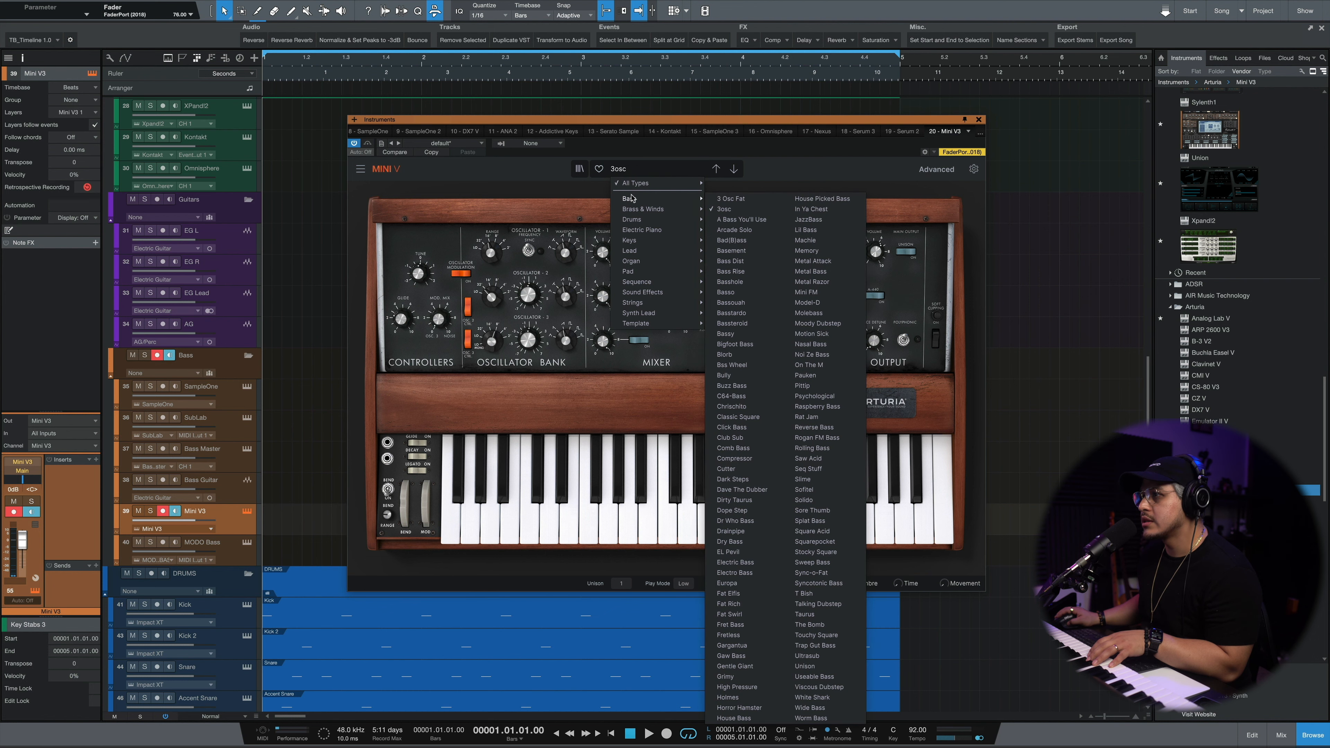
{"action": "left_click", "coordinate": [740, 220]}
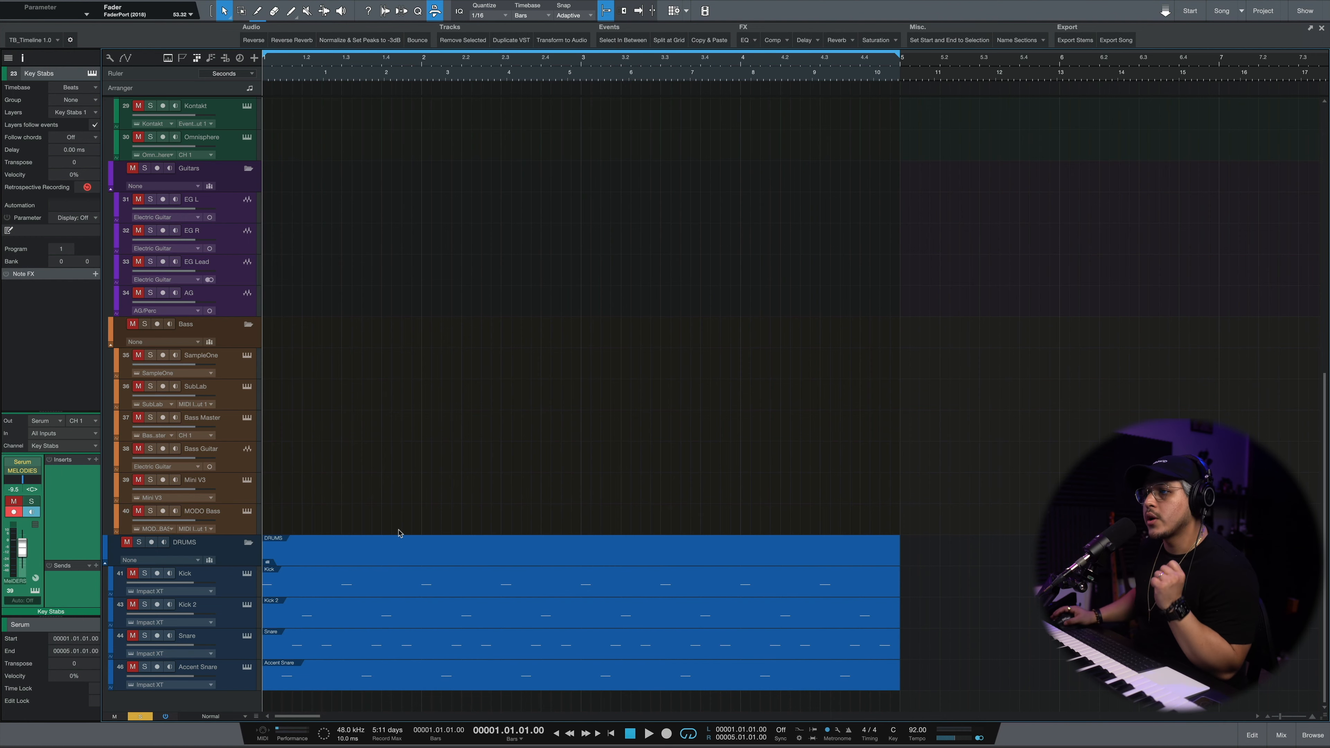
{"action": "scroll", "coordinate": [397, 532], "scroll_direction": "up", "scroll_amount": 7}
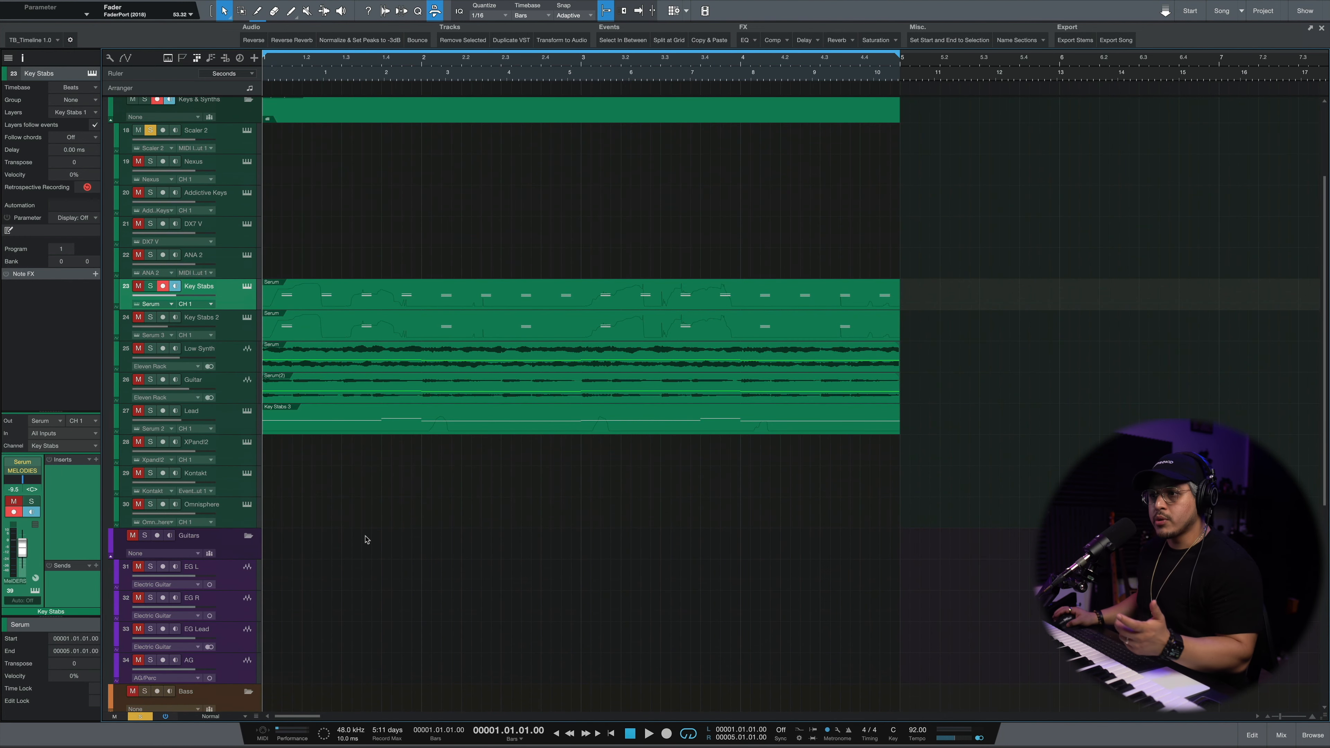
Clear all solos, examine the chord notes in the Key Stabs part, and close the note editor
{"action": "left_click", "coordinate": [140, 719]}
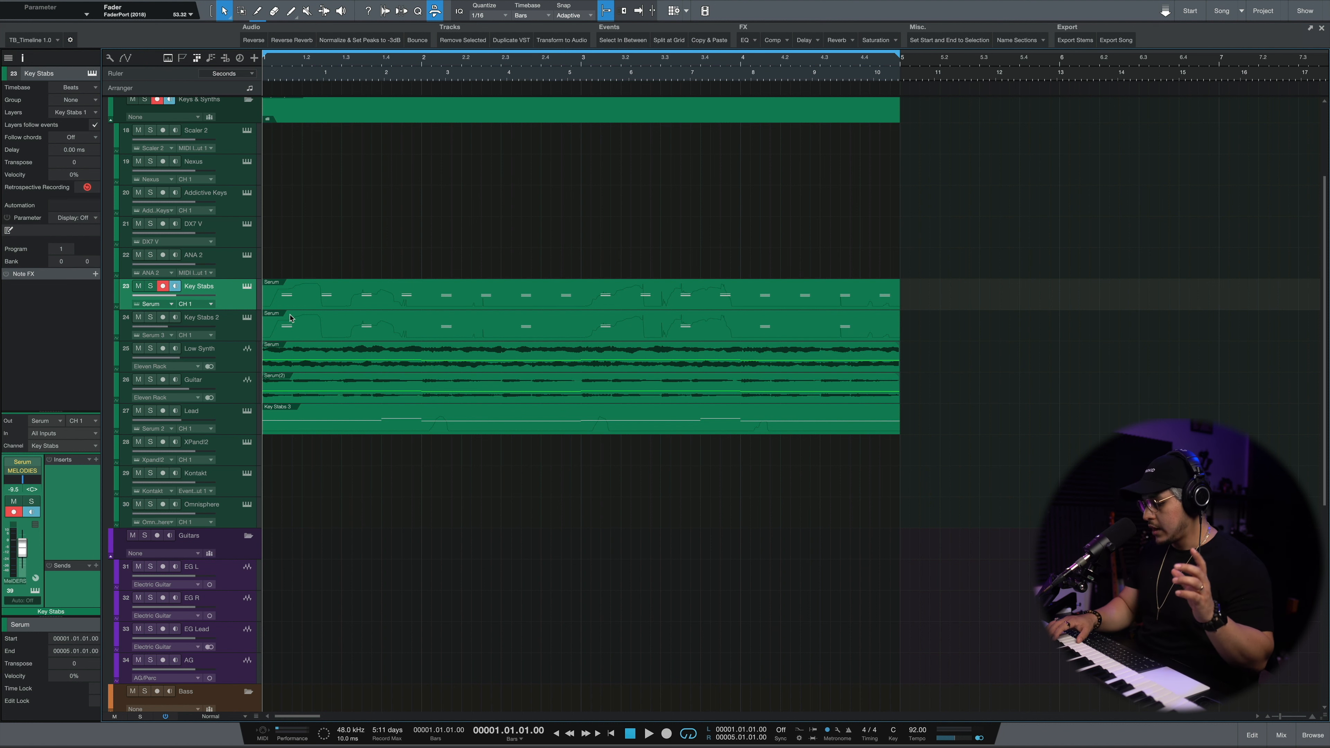
{"action": "double_click", "coordinate": [292, 304]}
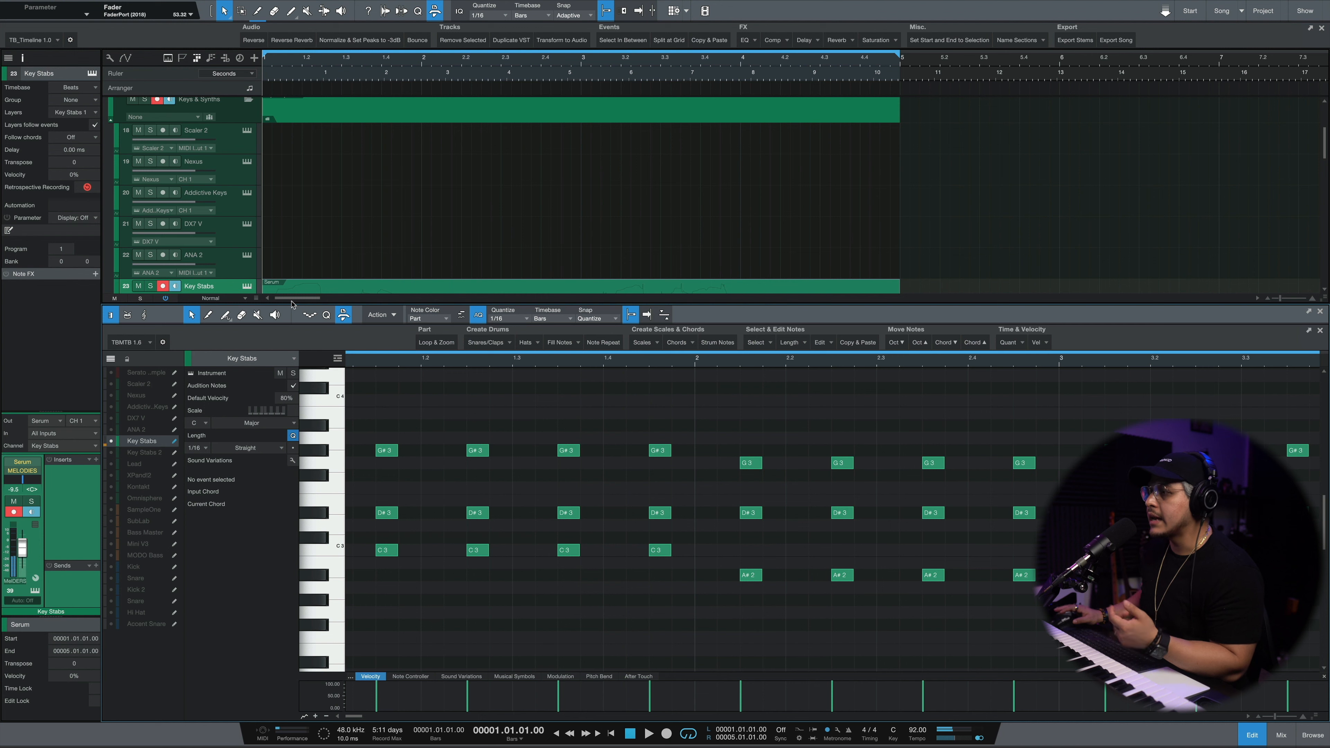
{"action": "left_click", "coordinate": [1253, 740]}
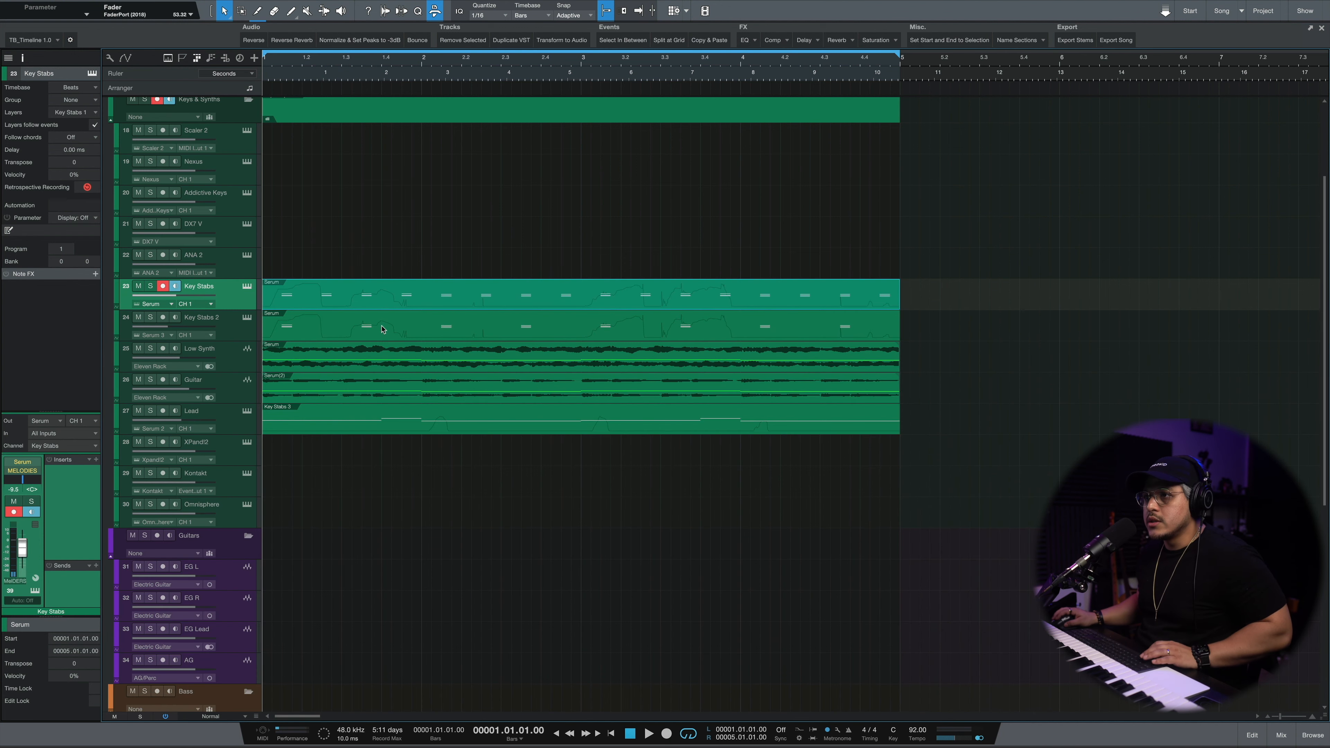
Move the Key Stabs part up onto the Scaler 2 track and solo that track
{"action": "left_click_drag", "start_coordinate": [367, 302], "coordinate": [329, 150]}
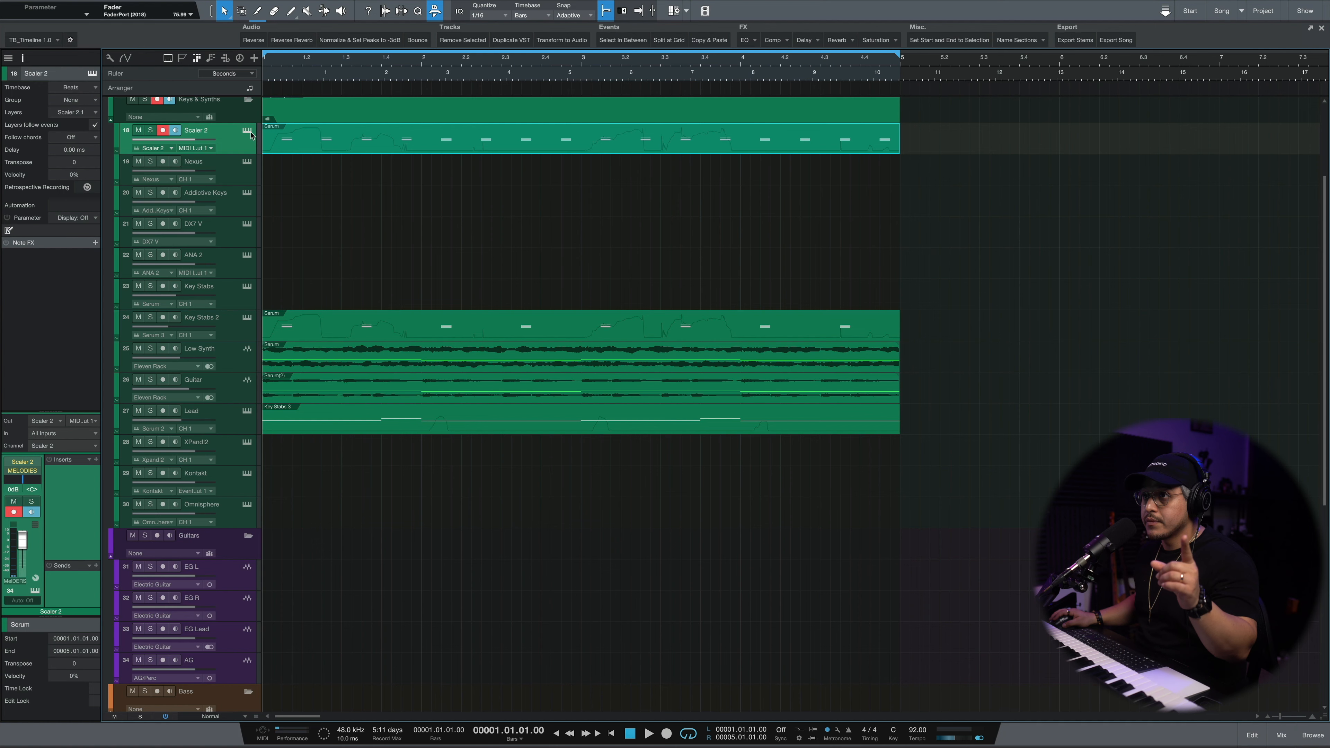
{"action": "key", "text": "F11"}
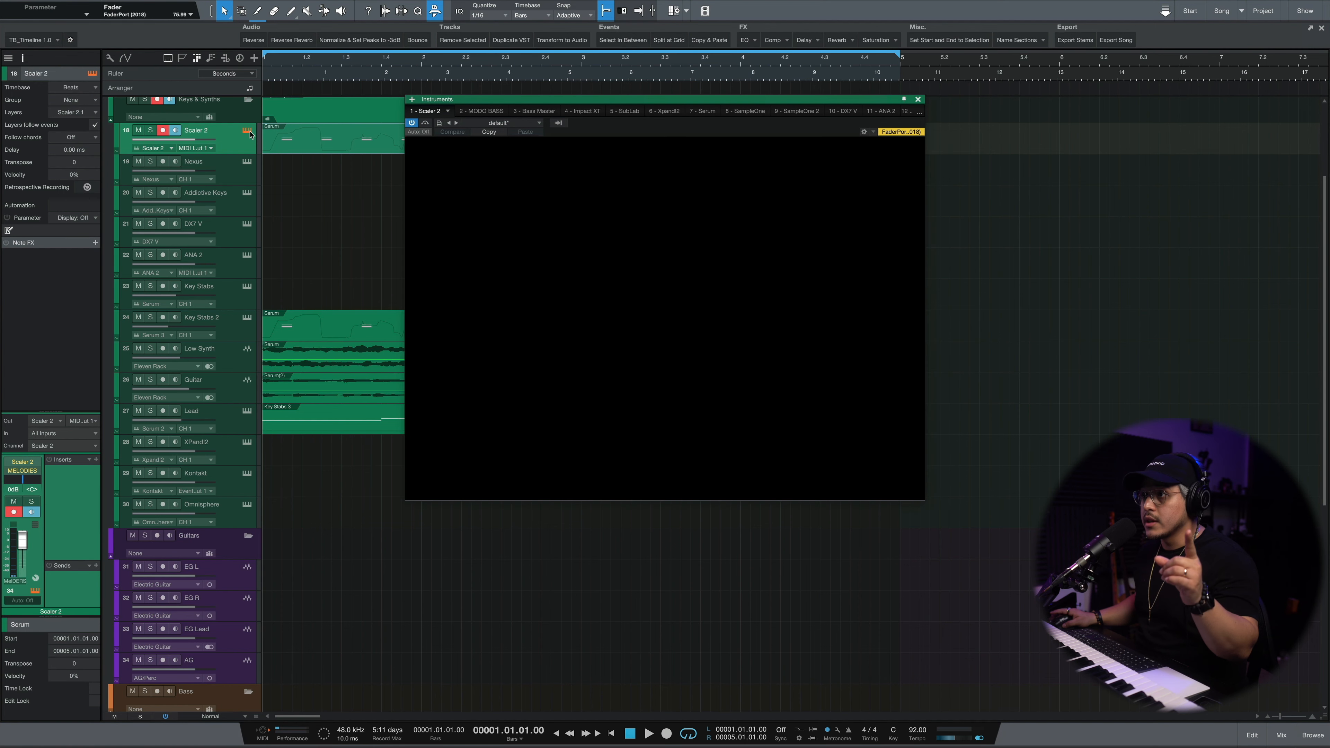
{"action": "key", "text": "F11"}
{"action": "key", "text": "s"}
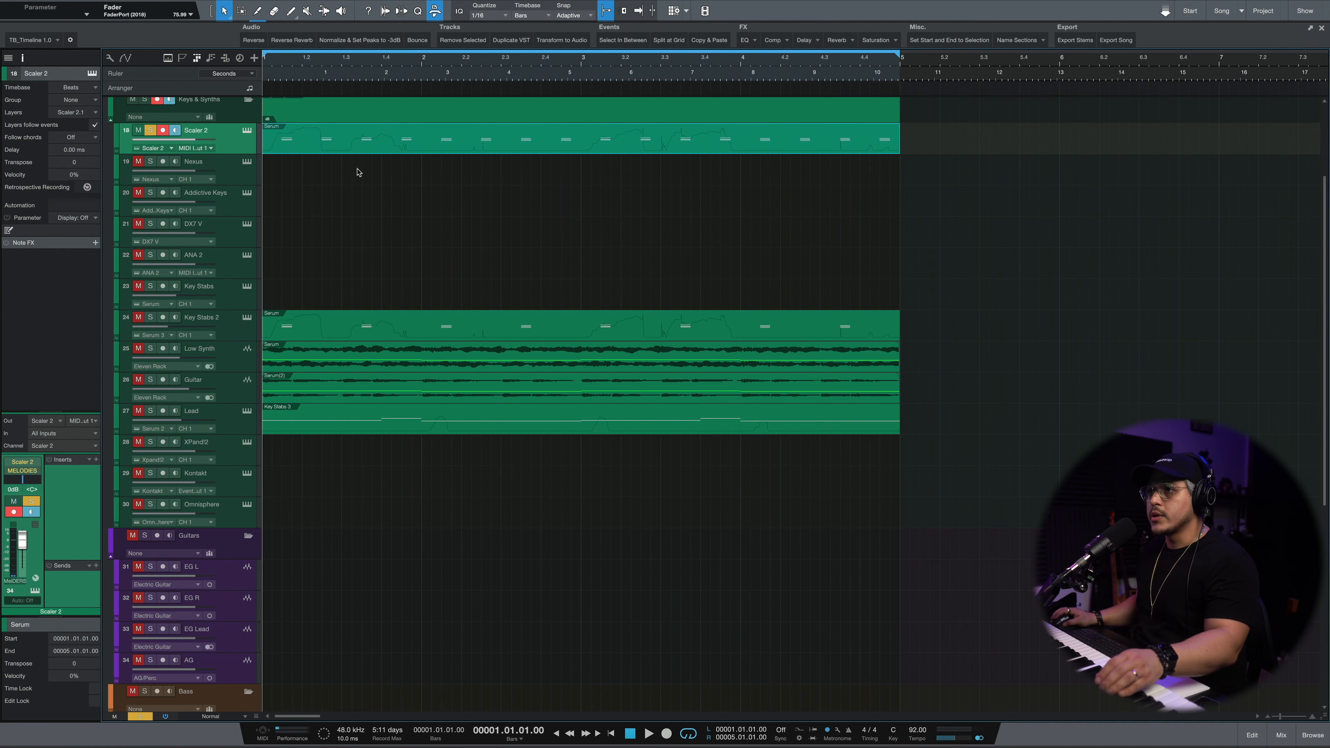
Detect the part's chords in Scaler during playback and return the part to the Key Stabs track
{"action": "left_click", "coordinate": [247, 131]}
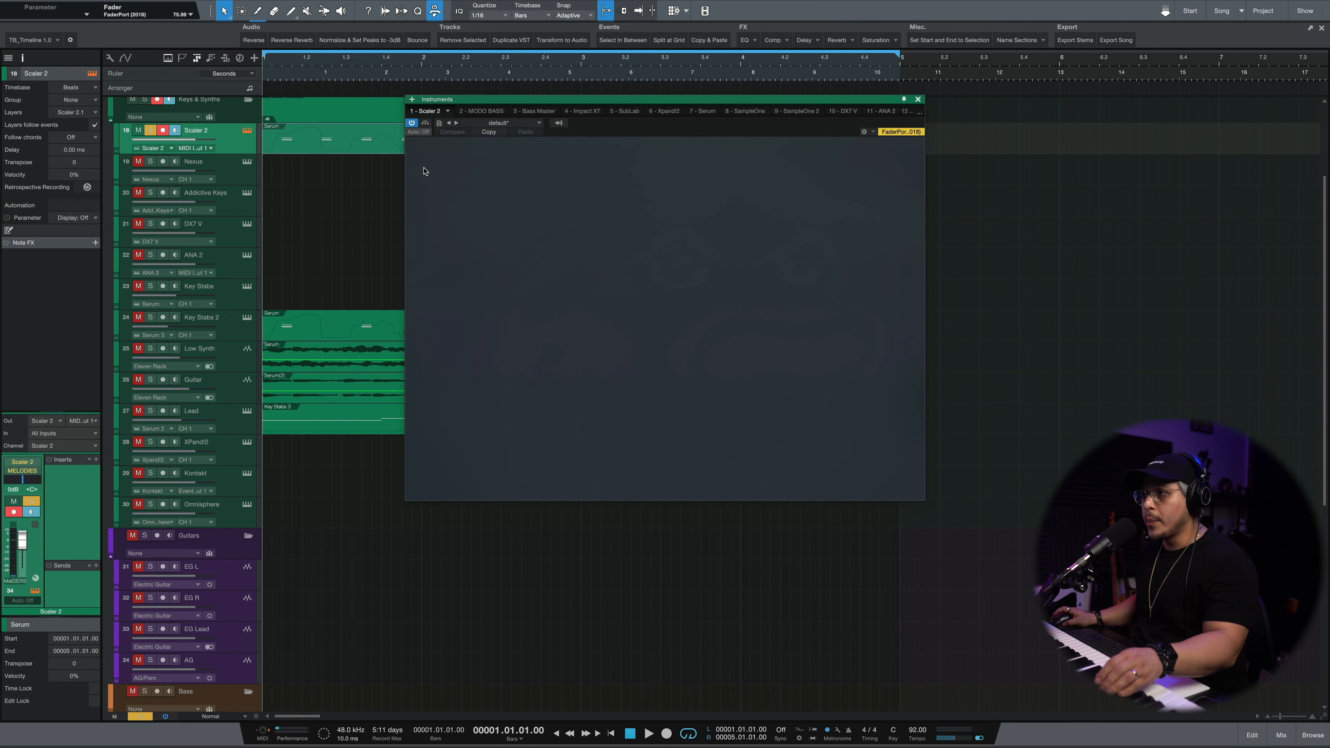
{"action": "left_click", "coordinate": [495, 236]}
{"action": "left_click", "coordinate": [420, 271]}
{"action": "key", "text": "space"}
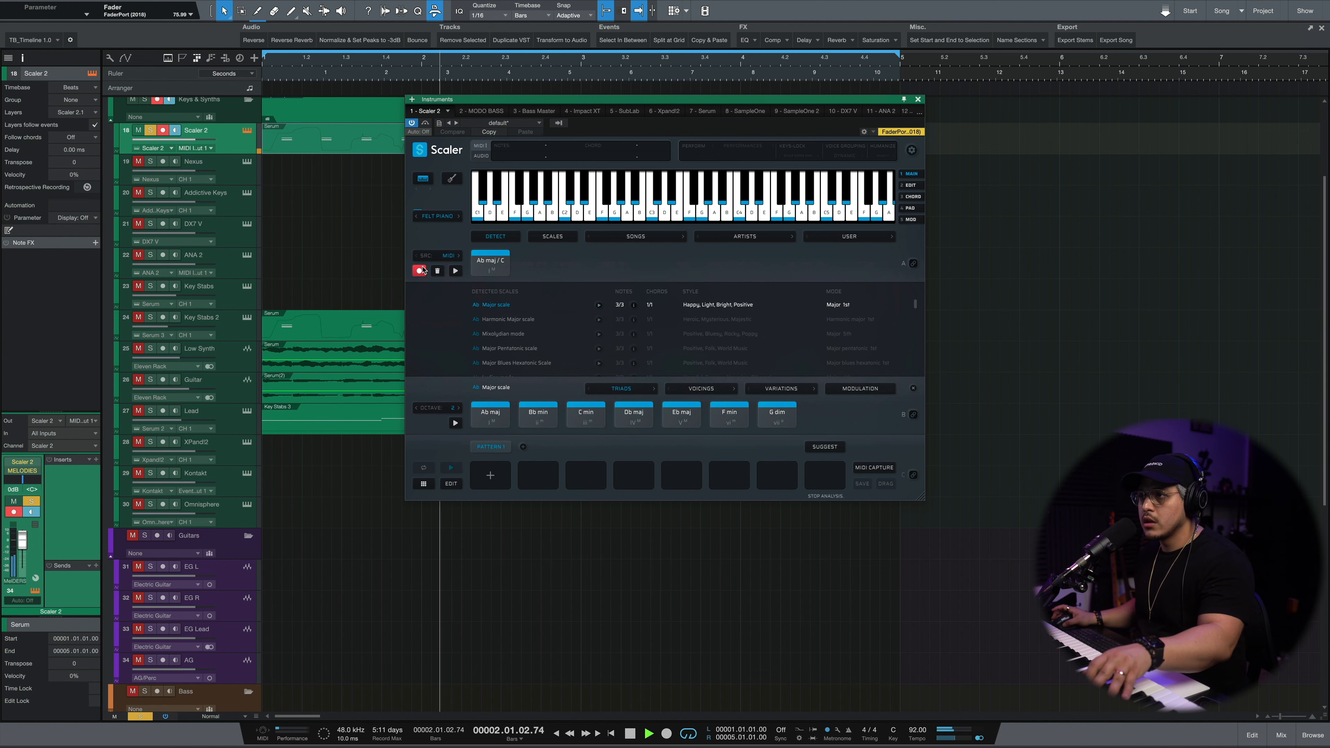
{"action": "key", "text": "space"}
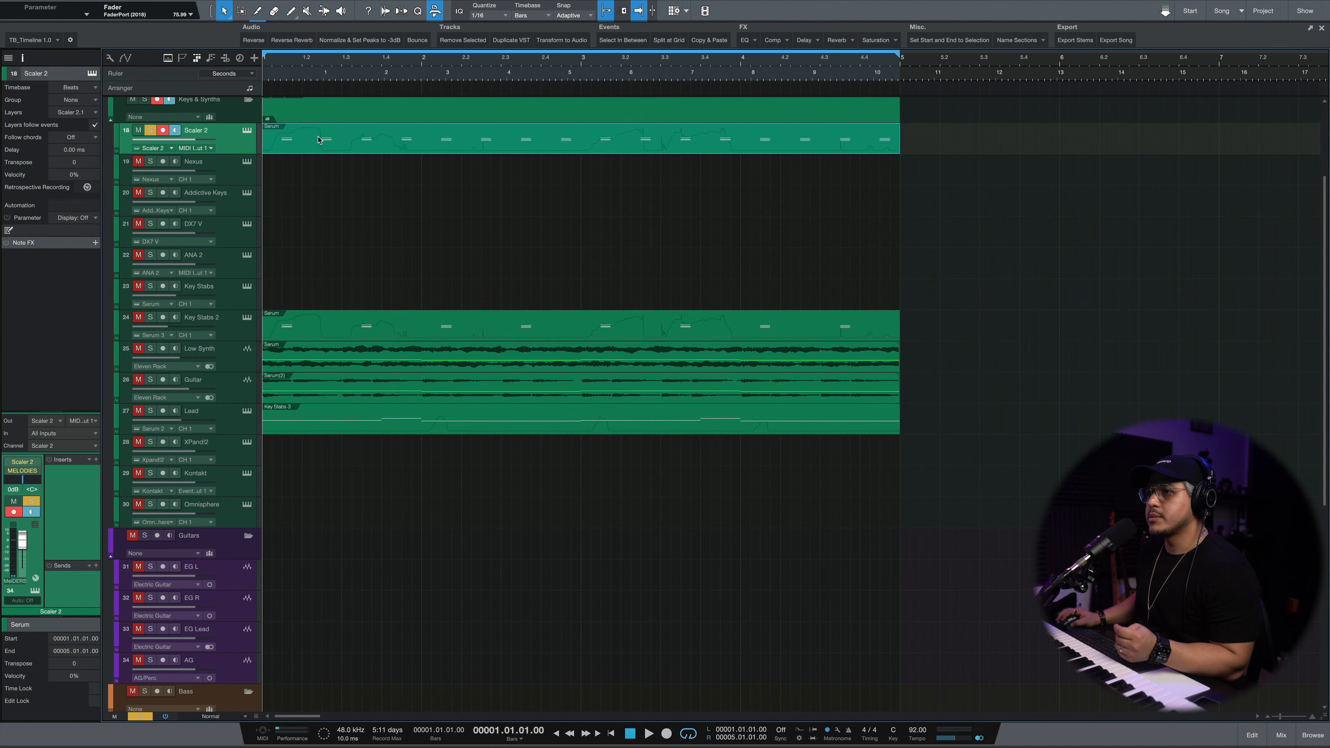
{"action": "left_click_drag", "start_coordinate": [317, 137], "coordinate": [302, 294]}
Rename the Mini V3 track in the Bass folder to Bass
{"action": "scroll", "coordinate": [310, 504], "scroll_direction": "down", "scroll_amount": 5}
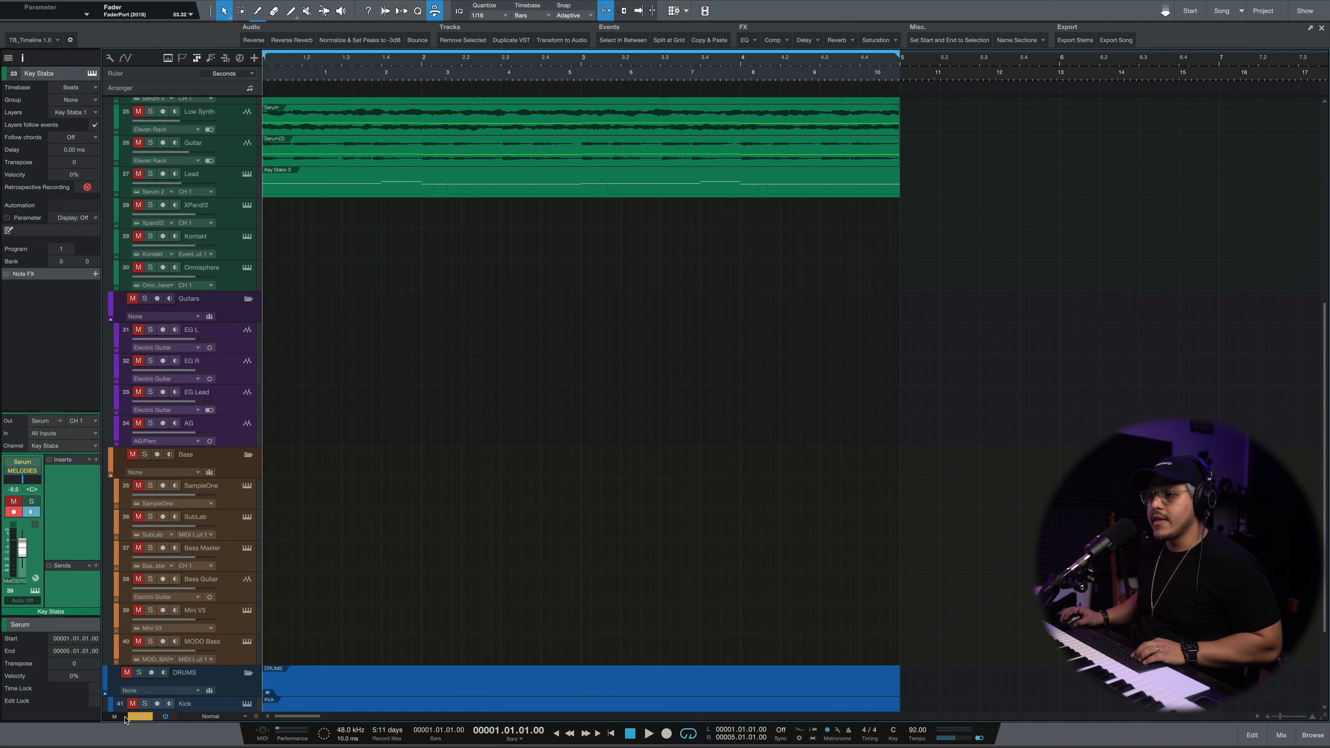
{"action": "double_click", "coordinate": [190, 610]}
{"action": "key", "text": "Return"}
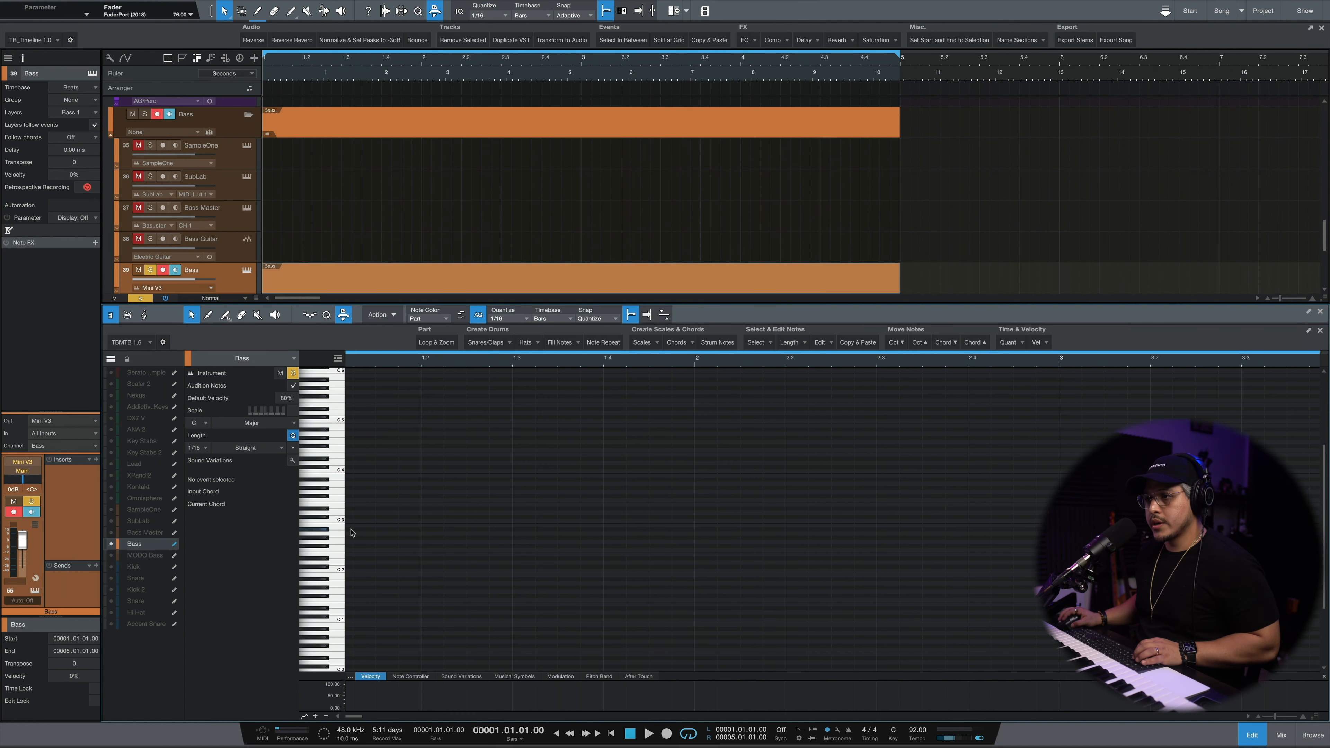
Enter a one-bar G#2 note in bar 1 and a one-bar D#2 note in bar 2 of the Bass part, and audition them
{"action": "left_click", "coordinate": [351, 533], "text": "super"}
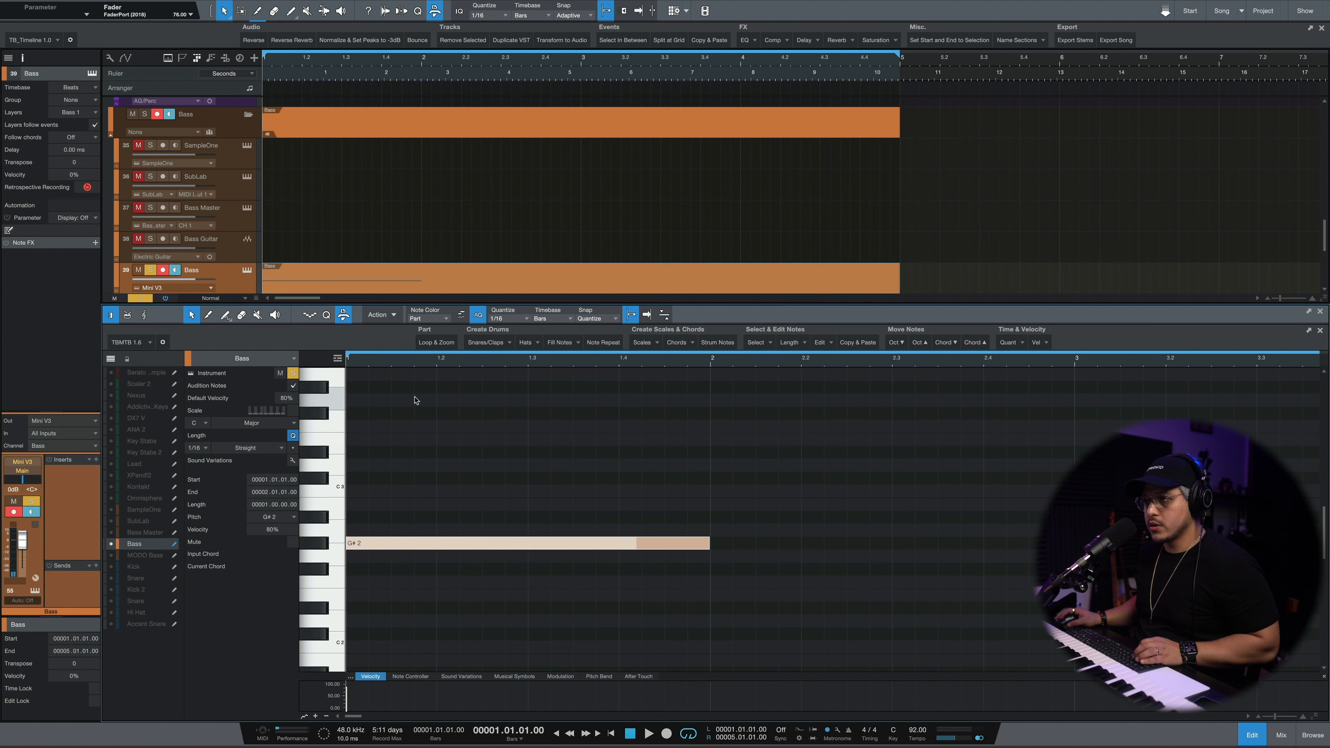
{"action": "key", "text": "w"}
{"action": "left_click_drag", "start_coordinate": [385, 547], "coordinate": [569, 604]}
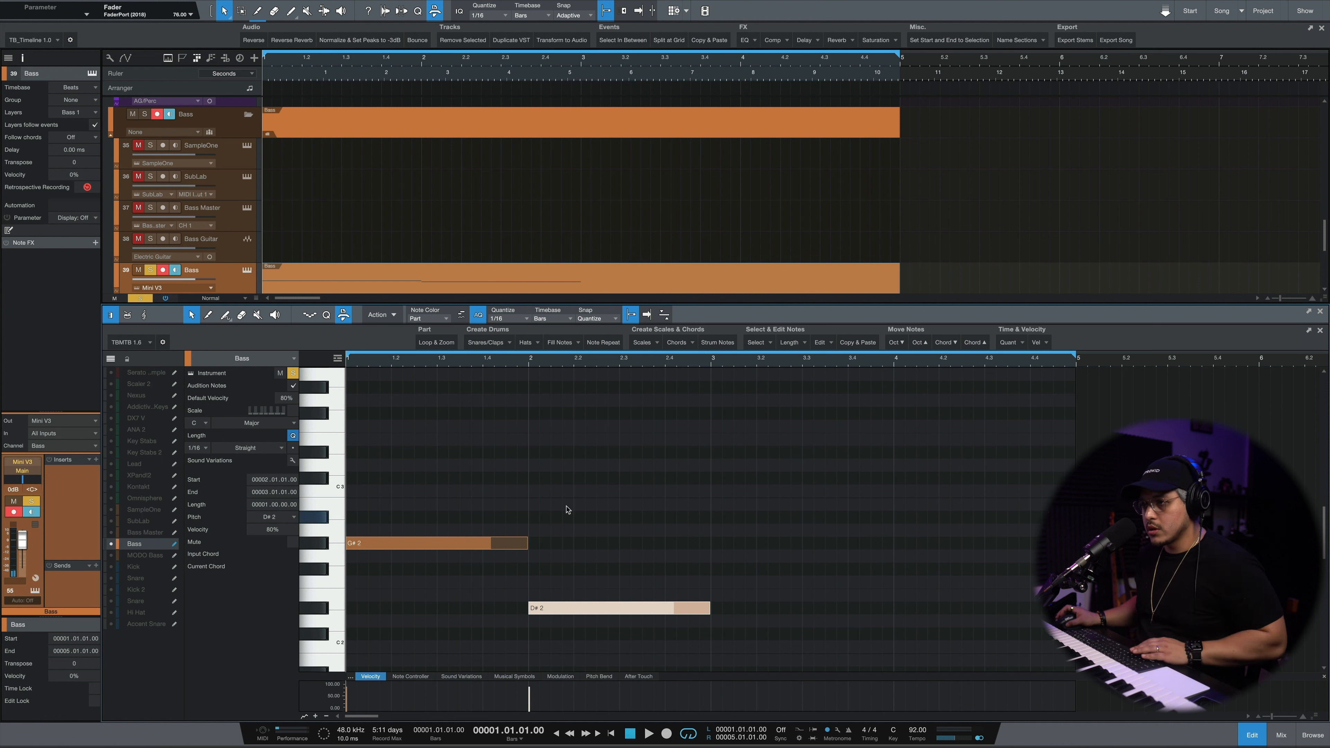
{"action": "key", "text": "space"}
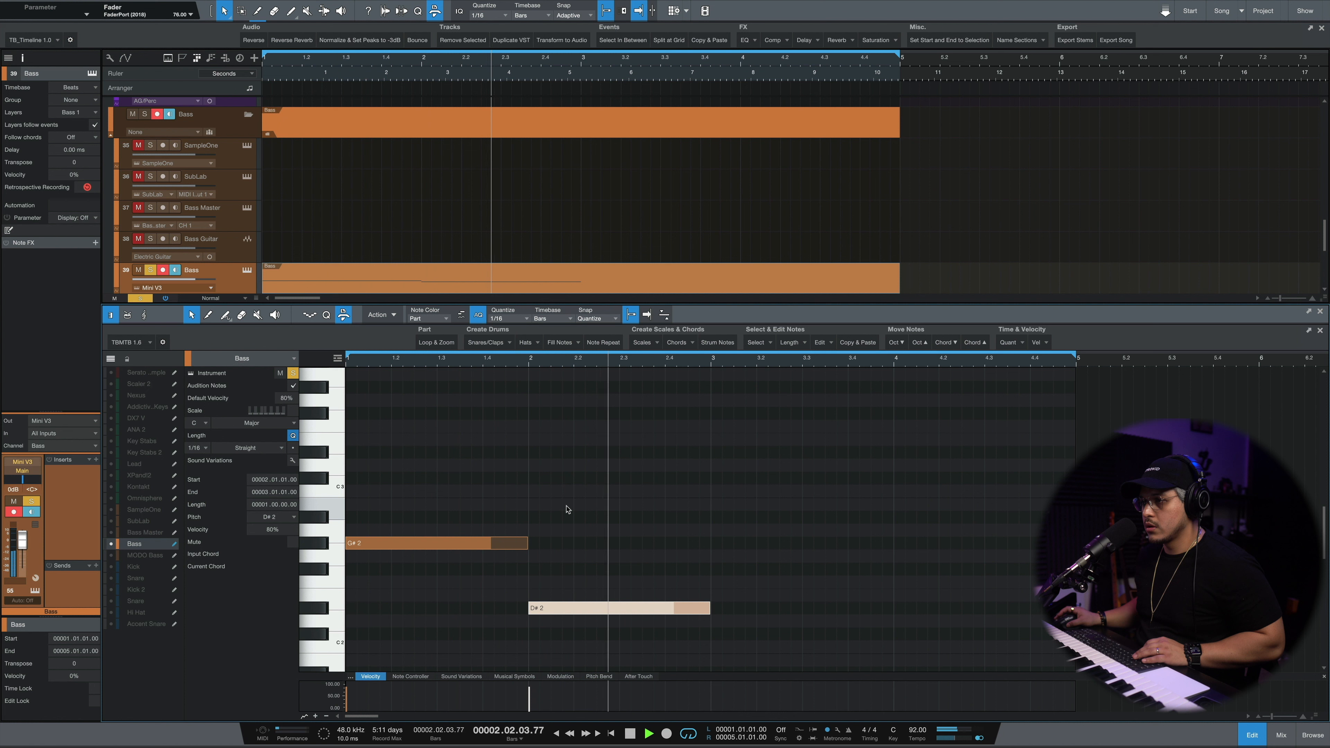
{"action": "key", "text": "space"}
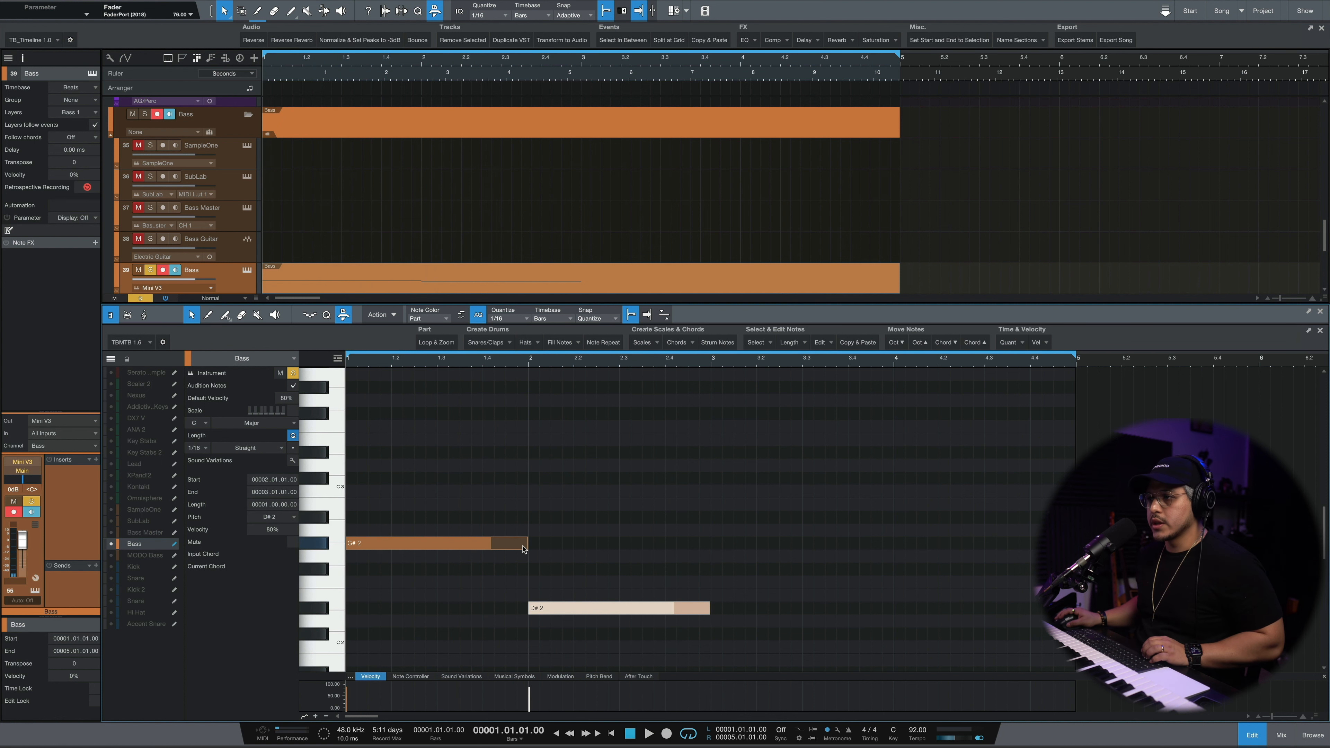
Transpose the Bass part's notes down one octave, audition them with the soloed drums, and close the note editor
{"action": "key", "text": "space"}
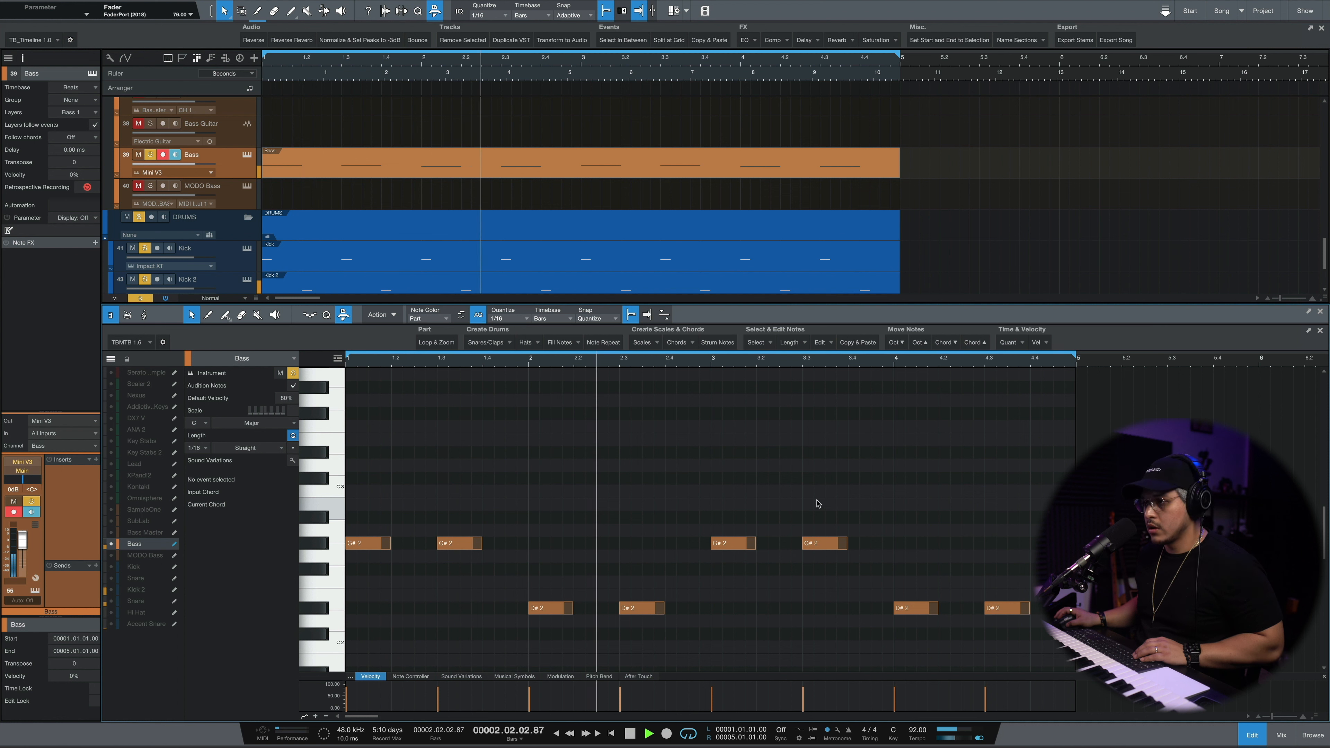
{"action": "key", "text": "space"}
{"action": "left_click", "coordinate": [896, 342]}
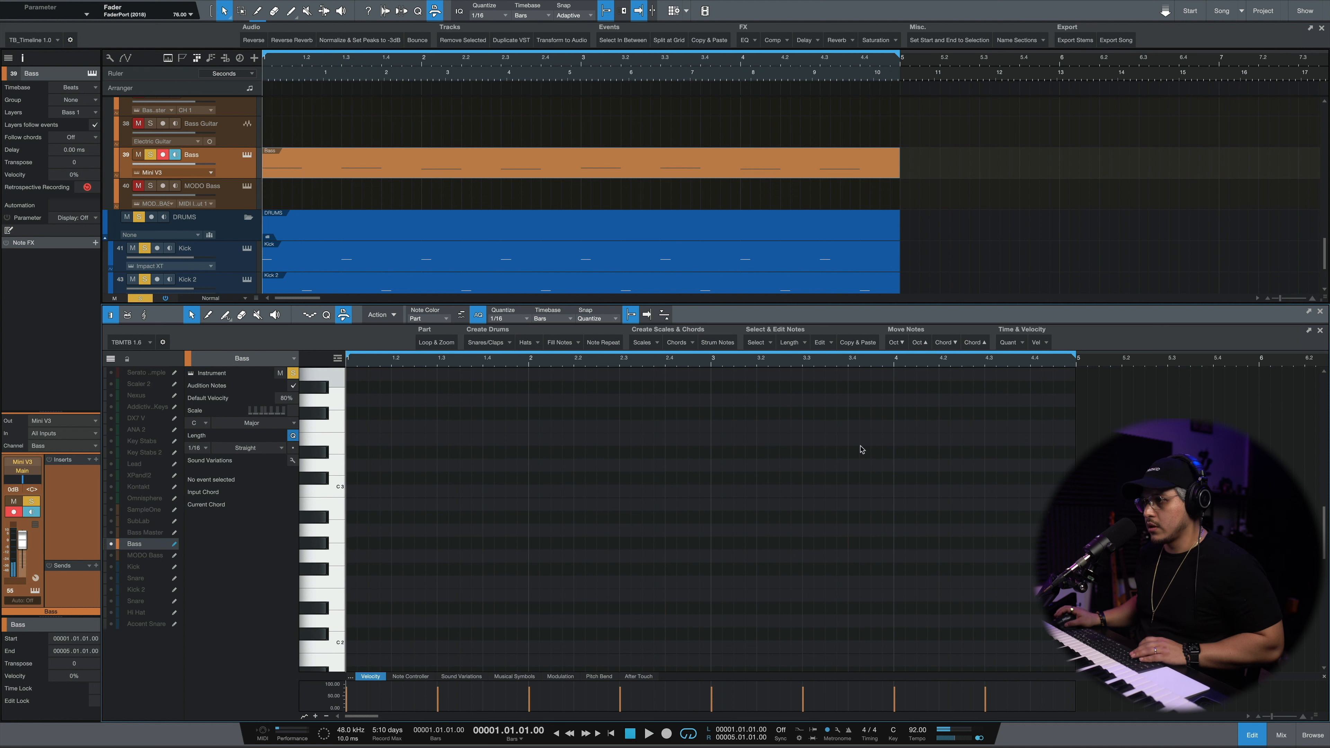
{"action": "scroll", "coordinate": [751, 564], "scroll_direction": "down", "scroll_amount": 3}
{"action": "key", "text": "space"}
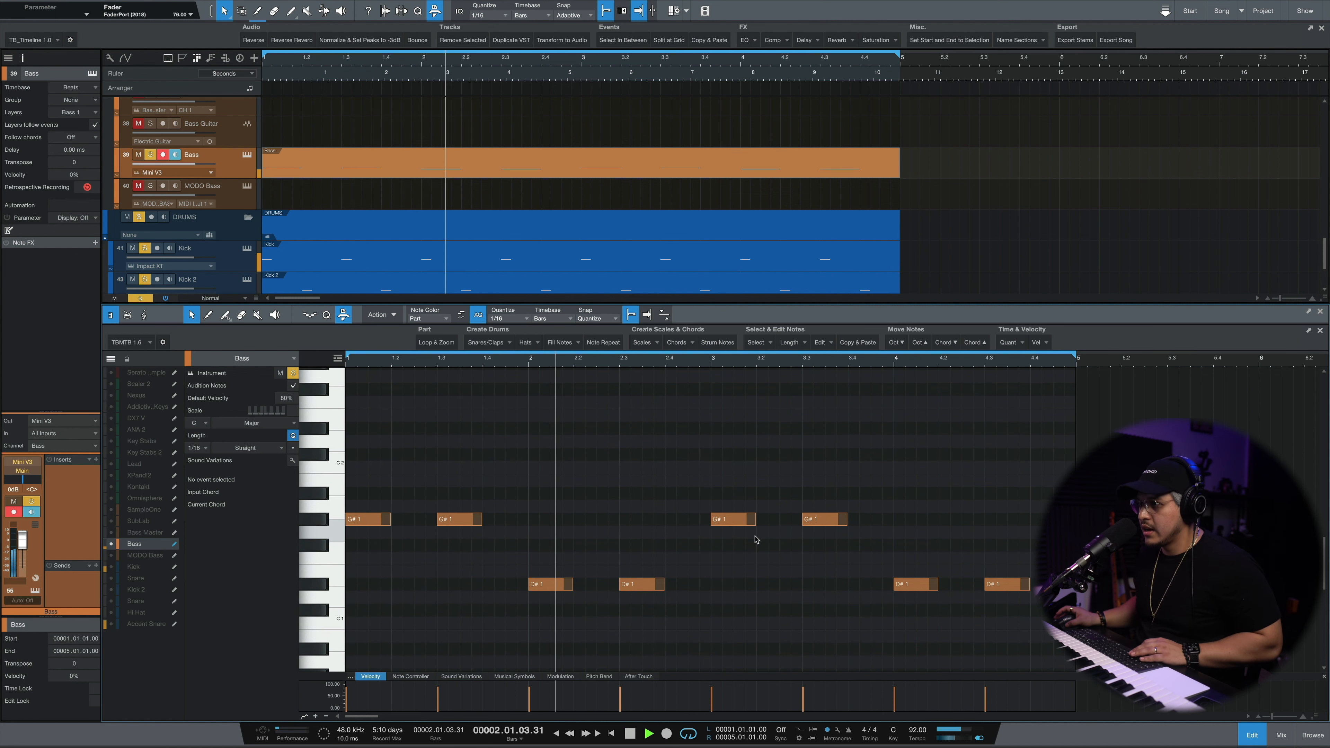
{"action": "left_click", "coordinate": [1252, 735]}
{"action": "key", "text": "space"}
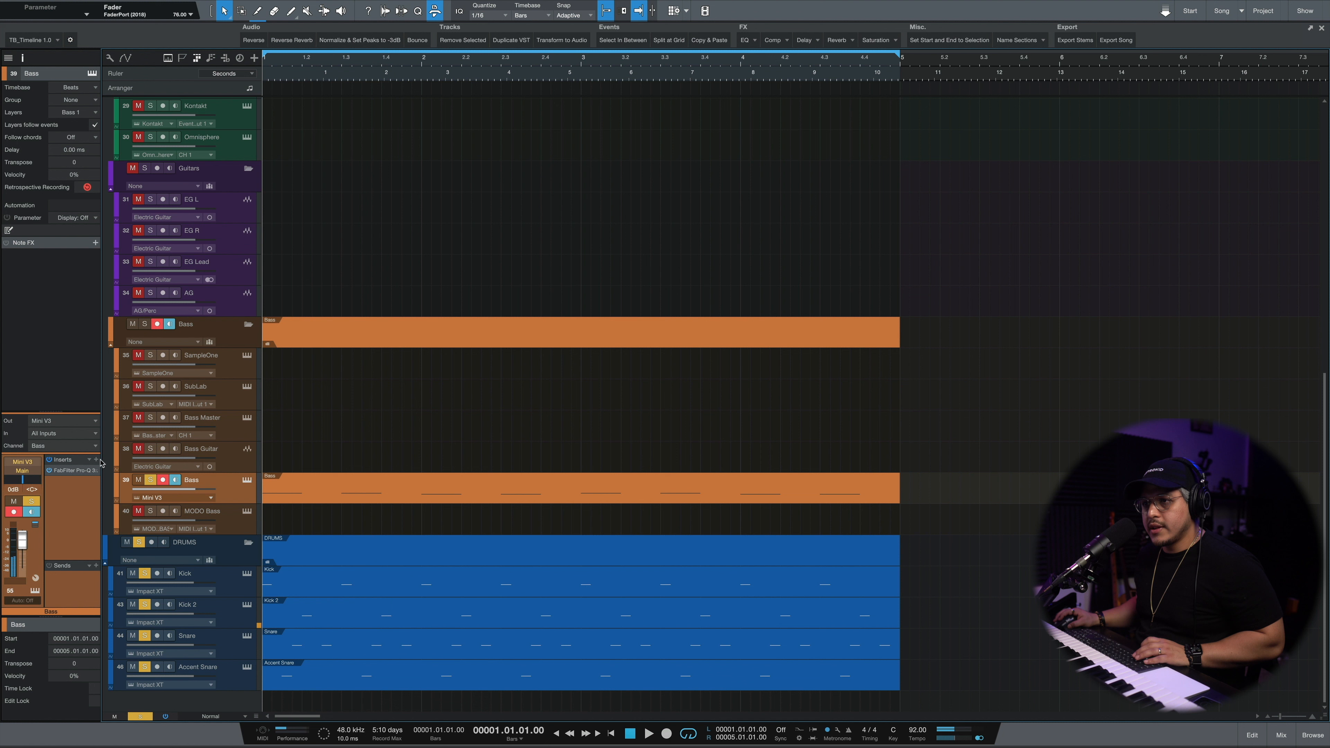
Insert the SausageFattener plug-in on the Bass track after FabFilter Pro-Q 3
{"action": "left_click", "coordinate": [96, 459]}
{"action": "type", "text": "sus"}
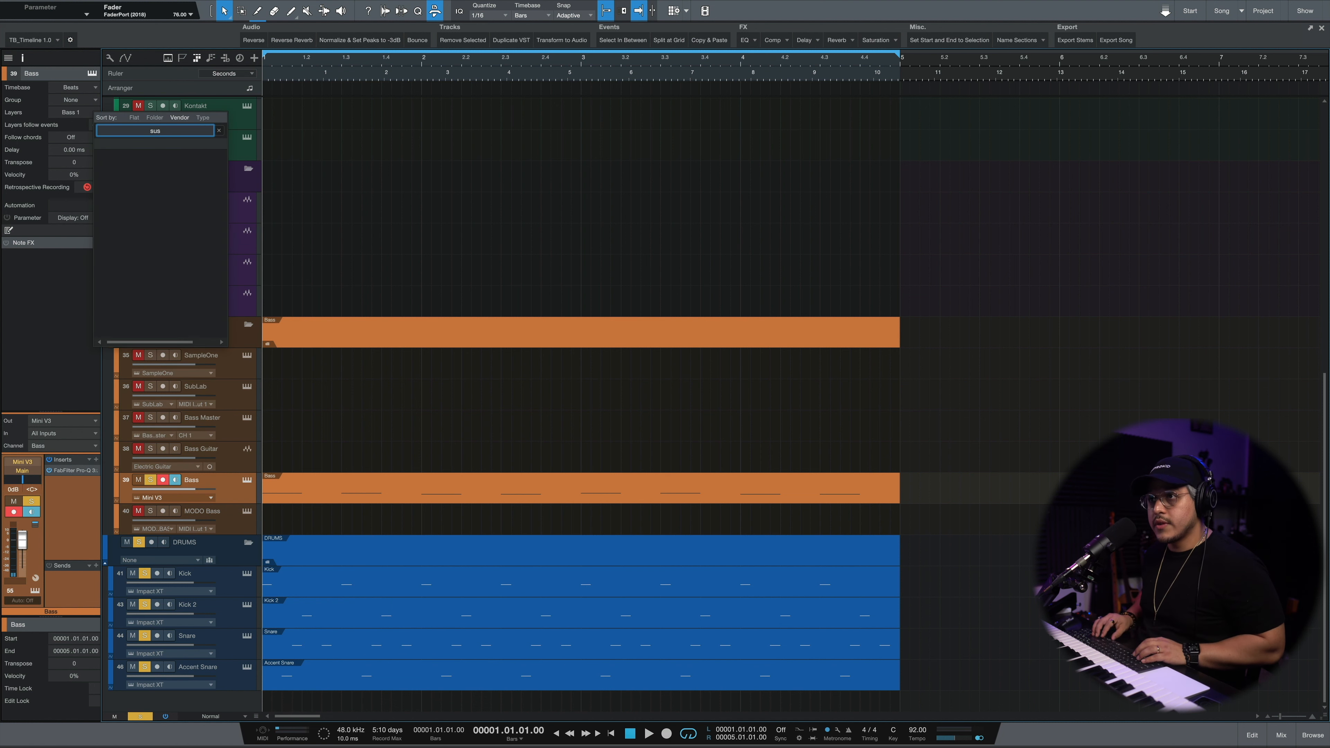
{"action": "key", "text": "BackSpace"}
{"action": "key", "text": "BackSpace"}
{"action": "type", "text": "au"}
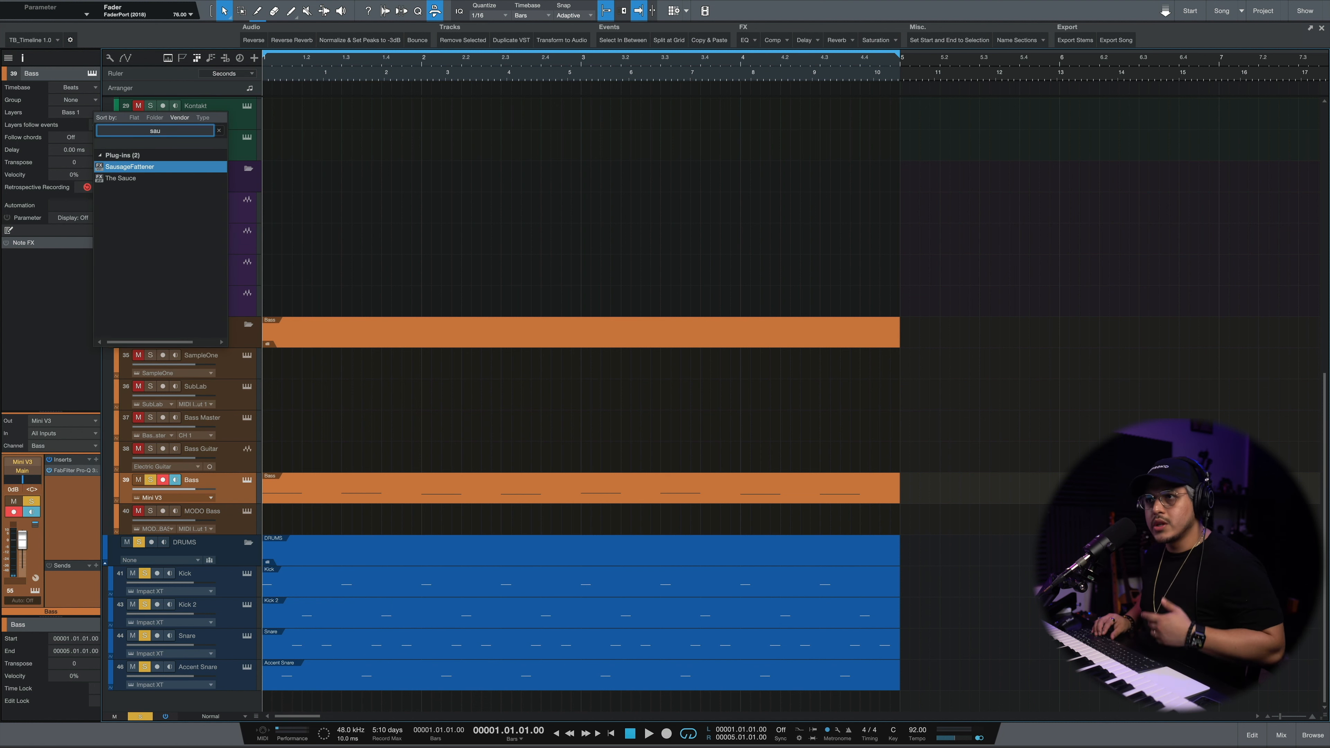
{"action": "key", "text": "Return"}
Adjust SausageFattener's Fatness and set its Color to 5.0 % during playback, and close the plug-in
{"action": "key", "text": "space"}
{"action": "left_click_drag", "start_coordinate": [628, 245], "coordinate": [610, 214]}
{"action": "left_click_drag", "start_coordinate": [741, 254], "coordinate": [741, 246]}
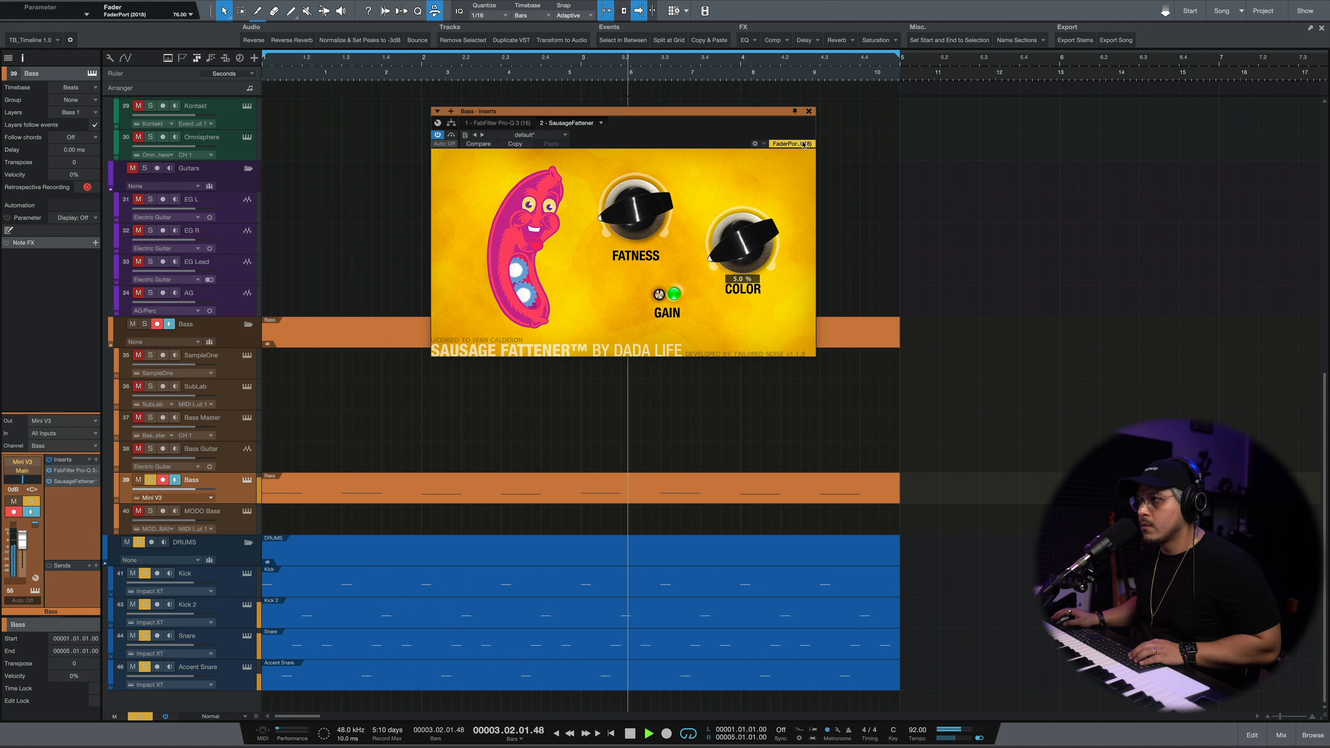
{"action": "left_click", "coordinate": [809, 111]}
{"action": "key", "text": "space"}
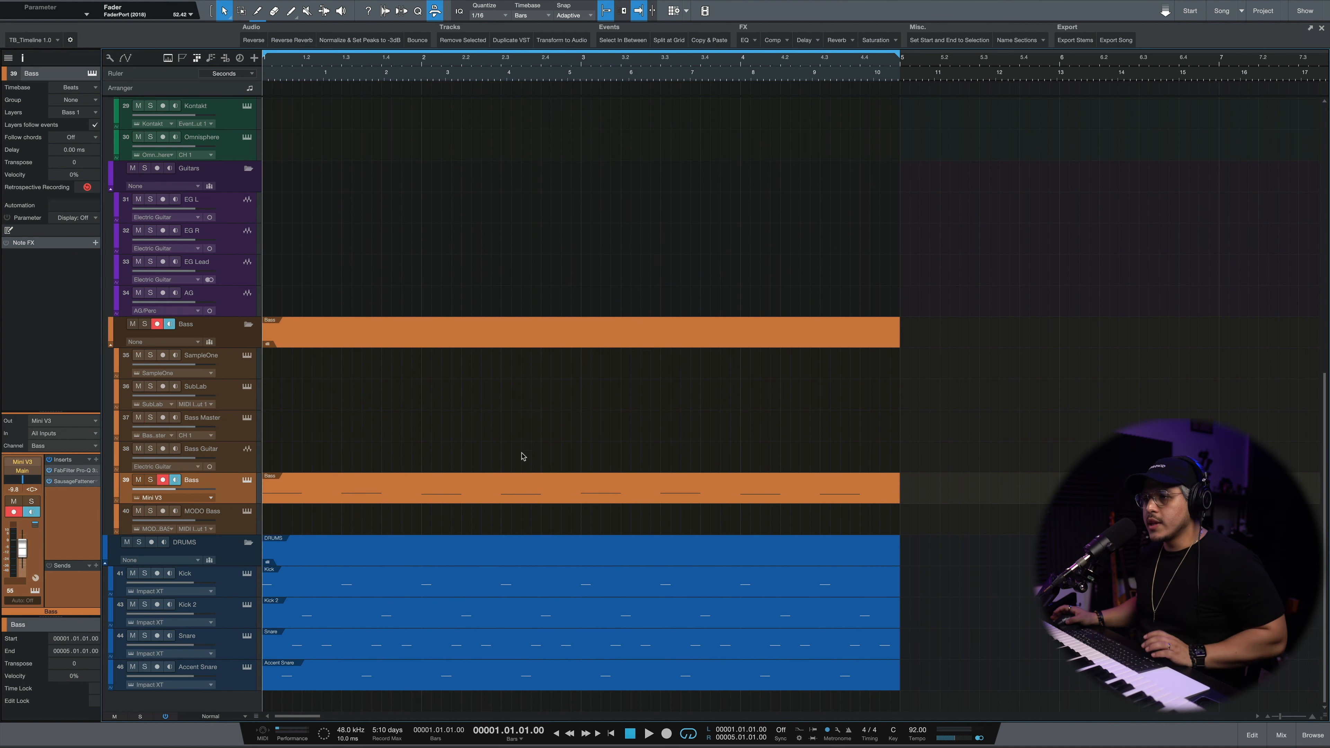
Play back the full arrangement, and solo and audition the Hat Loop track
{"action": "scroll", "coordinate": [521, 446], "scroll_direction": "up", "scroll_amount": 4}
{"action": "key", "text": "space"}
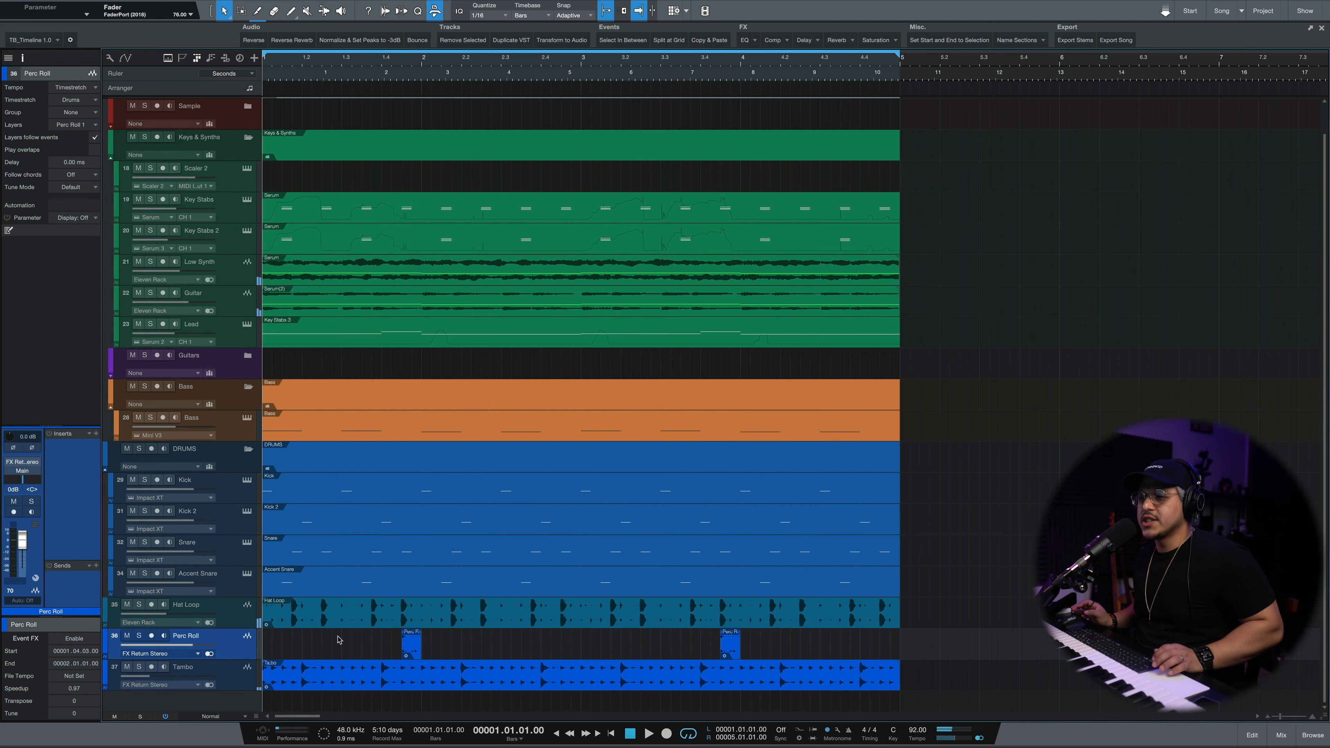
{"action": "left_click", "coordinate": [201, 599]}
{"action": "left_click", "coordinate": [139, 605]}
{"action": "key", "text": "space"}
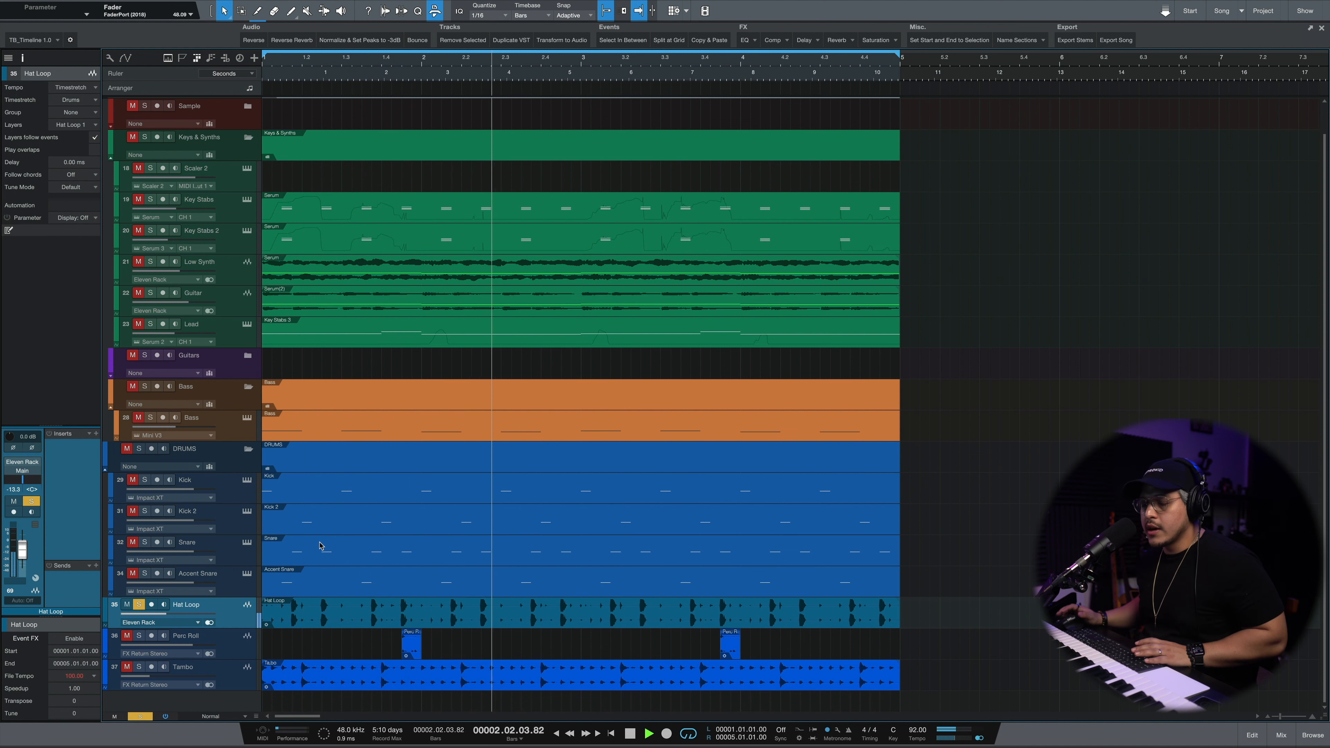
{"action": "key", "text": "space"}
Switch the solo from Hat Loop to Tambo and audition the Tambo track
{"action": "left_click", "coordinate": [139, 604]}
{"action": "left_click", "coordinate": [139, 667]}
{"action": "key", "text": "space"}
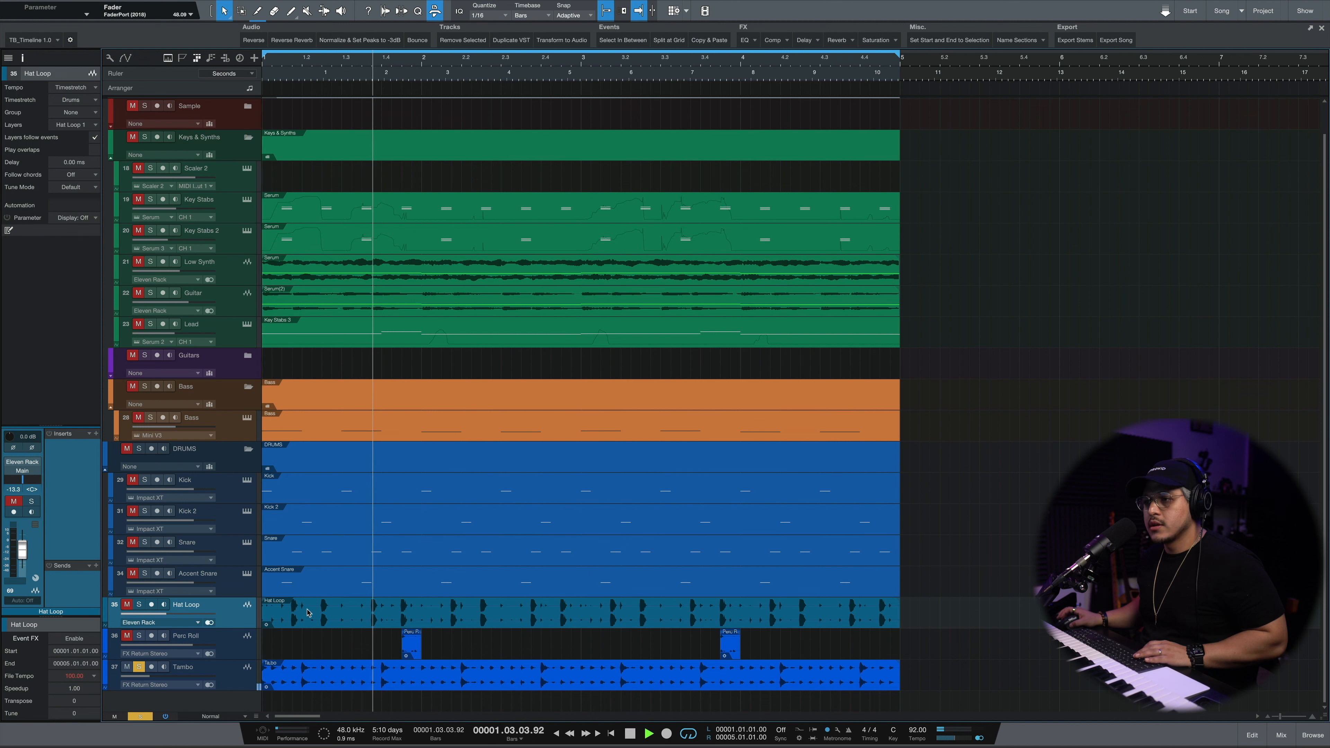
{"action": "key", "text": "space"}
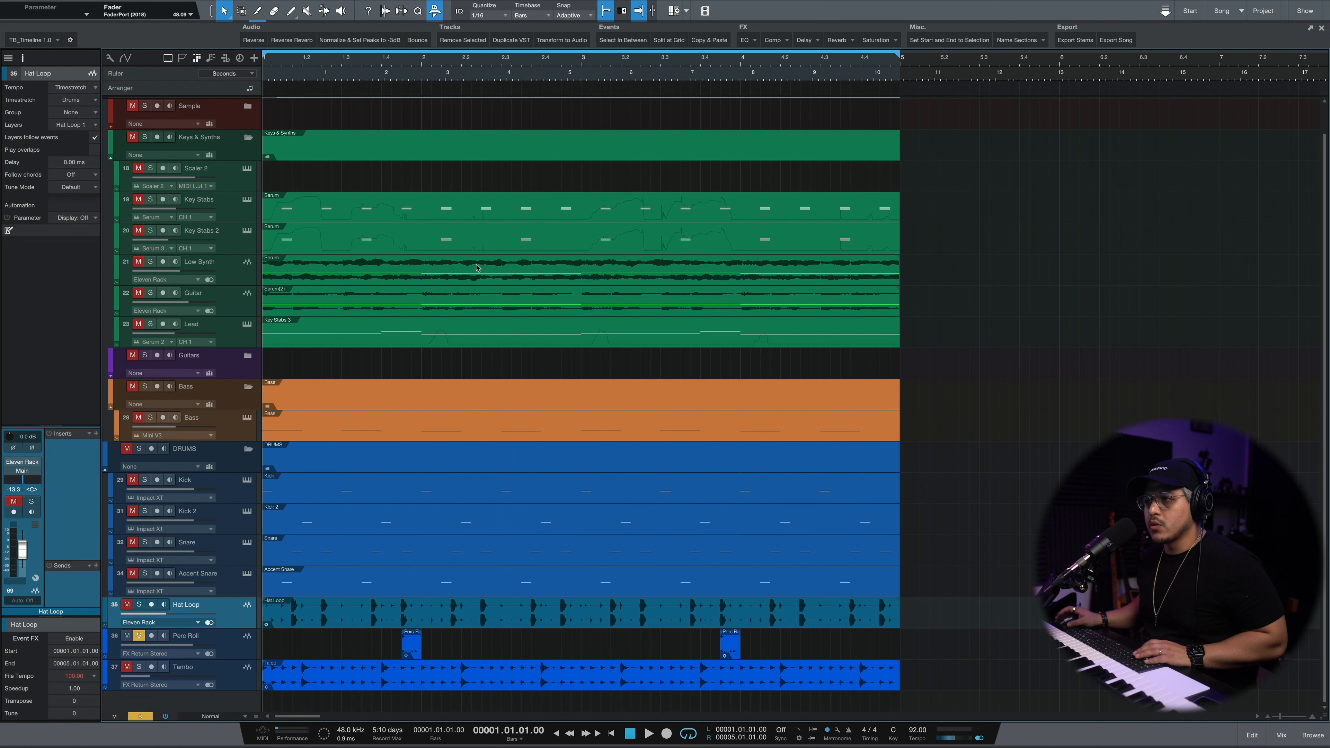
Audition the soloed Perc Roll track from about beat 4 of bar 1
{"action": "left_click_drag", "start_coordinate": [411, 62], "coordinate": [395, 61]}
{"action": "key", "text": "space"}
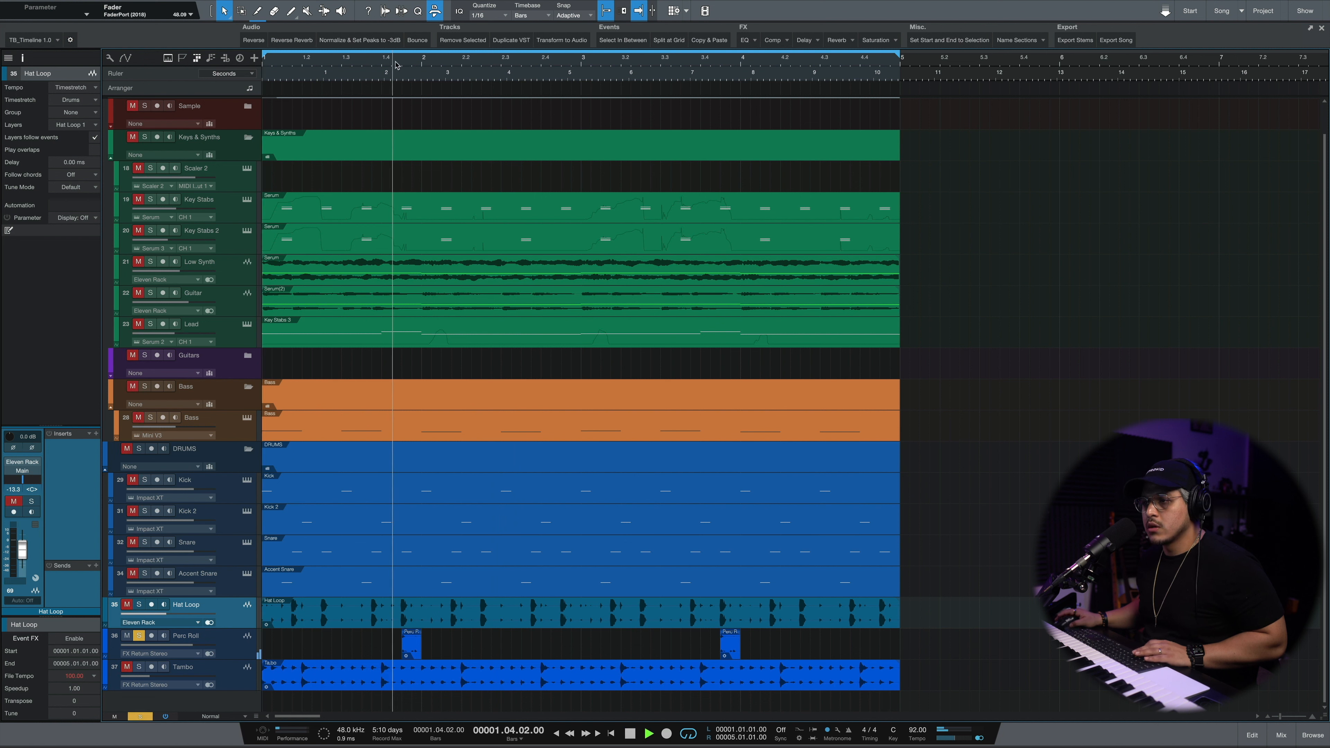
{"action": "key", "text": "space"}
Compare the soloed bass and drums with the Hat Loop, Perc Roll and Tambo tracks muted and unmuted during playback
{"action": "key", "text": "space"}
{"action": "key", "text": "space"}
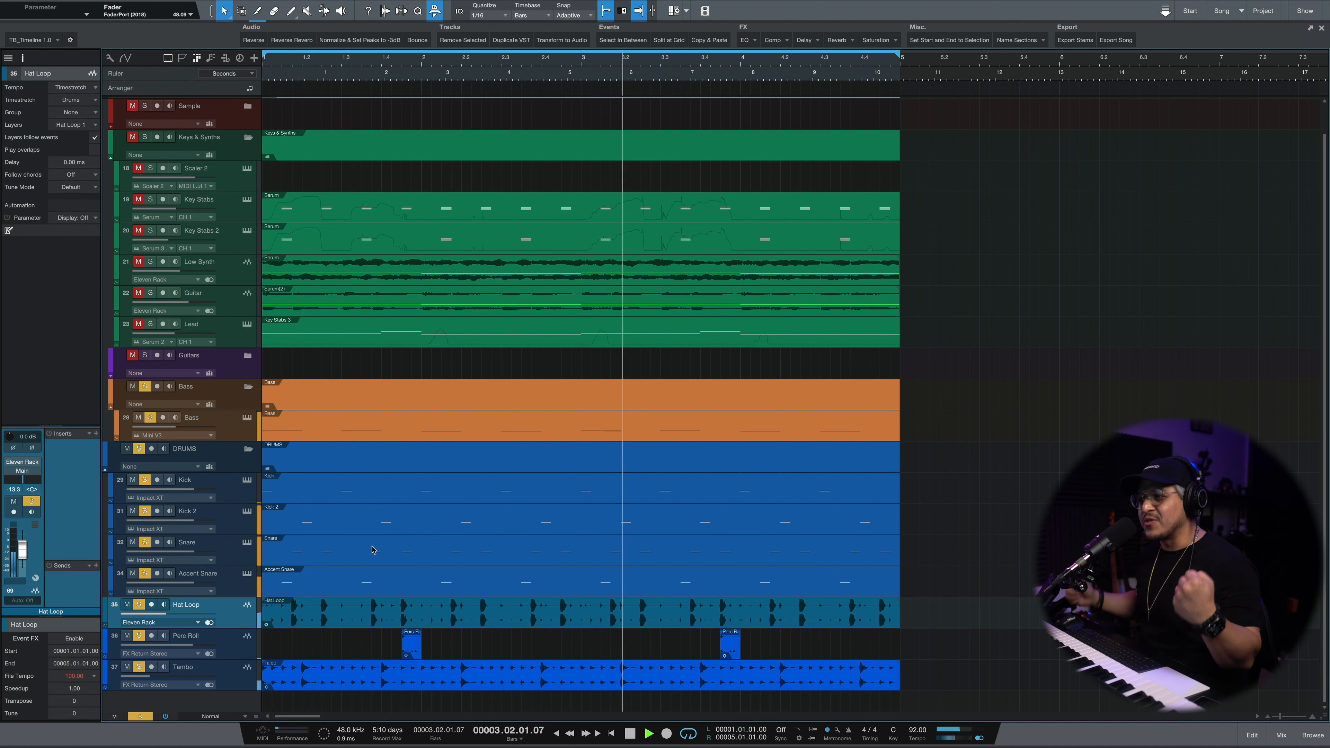
{"action": "left_click_drag", "start_coordinate": [126, 604], "coordinate": [124, 674]}
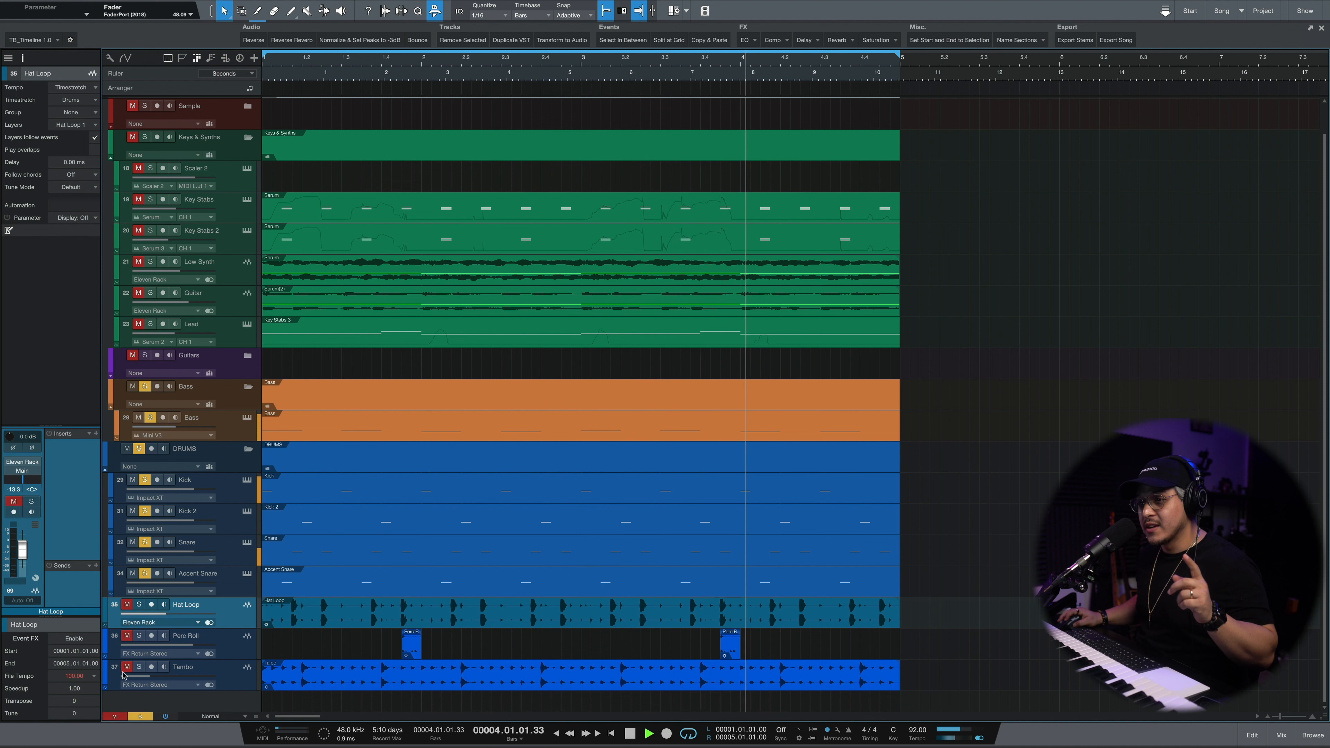
{"action": "left_click_drag", "start_coordinate": [125, 608], "coordinate": [125, 669]}
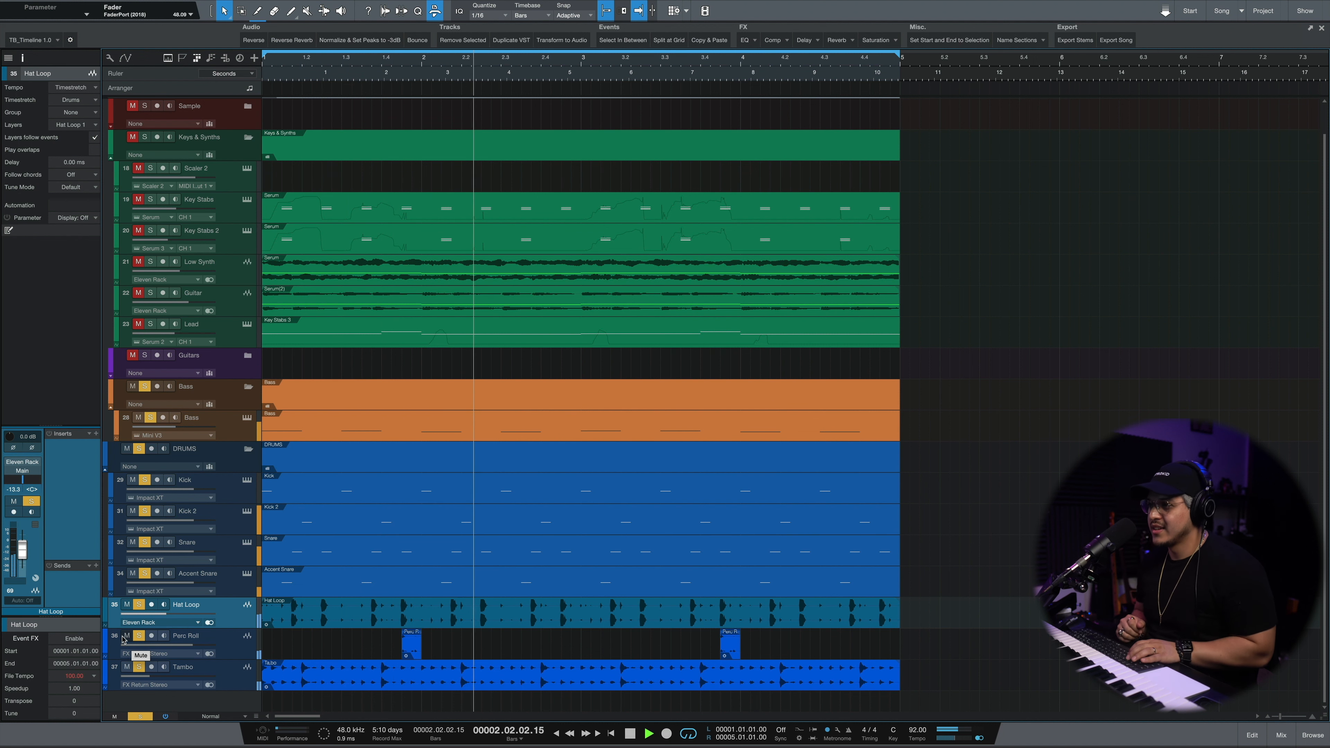
{"action": "key", "text": "space"}
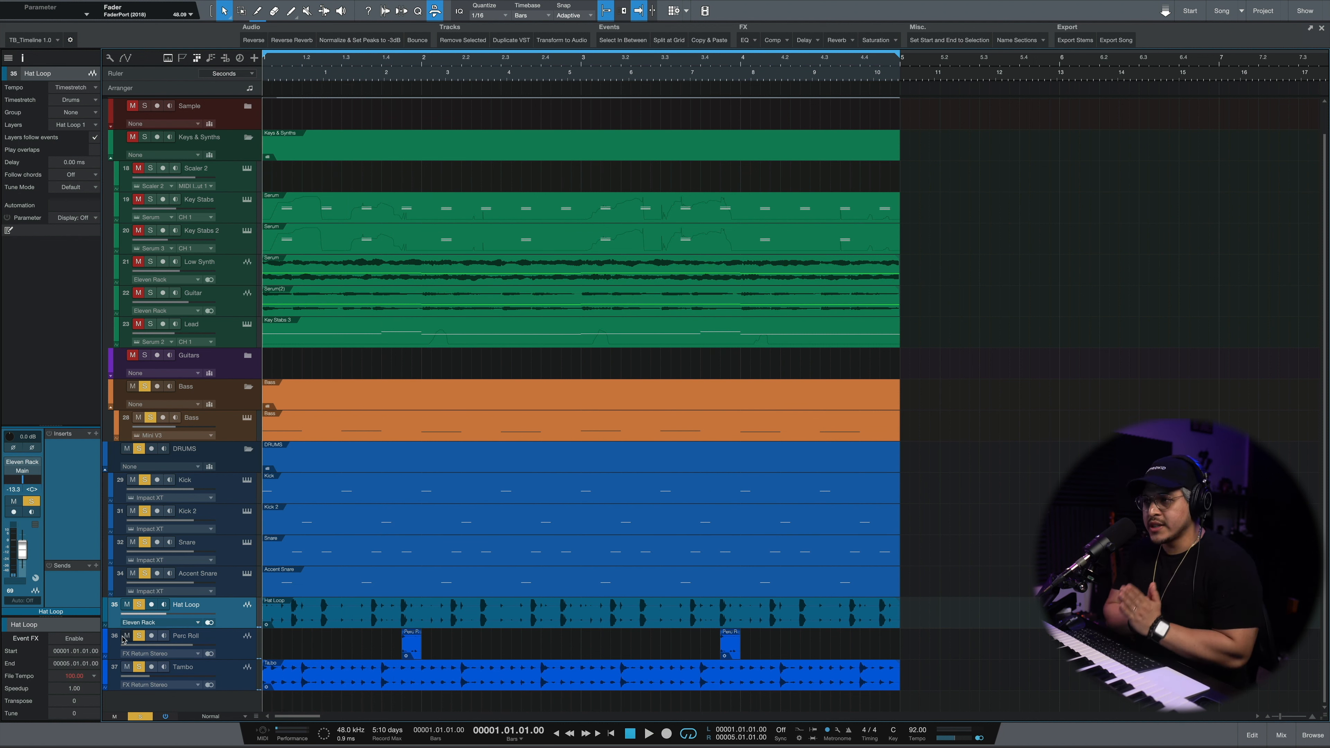
Split the Hat Loop event at 1.01.04, just before beat 2 of bar 1
{"action": "left_click", "coordinate": [308, 611]}
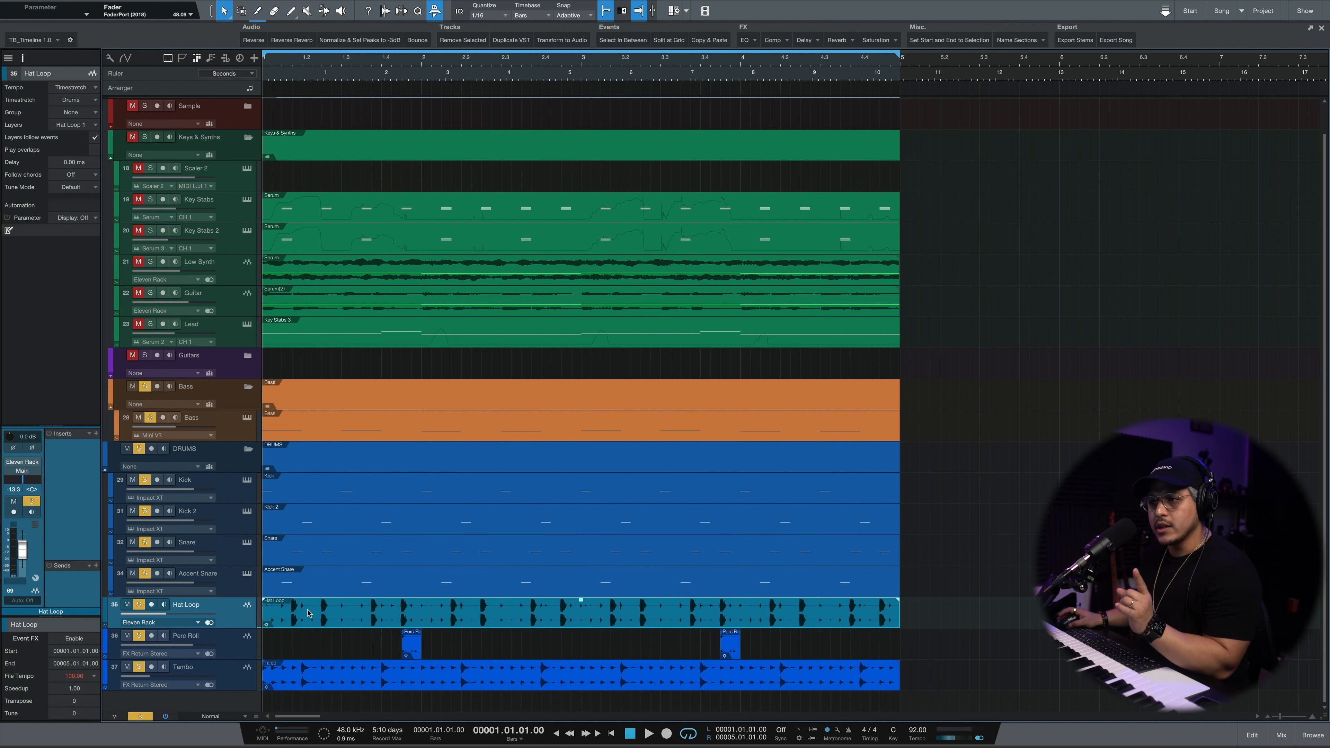
{"action": "left_click_drag", "start_coordinate": [302, 73], "coordinate": [324, 350]}
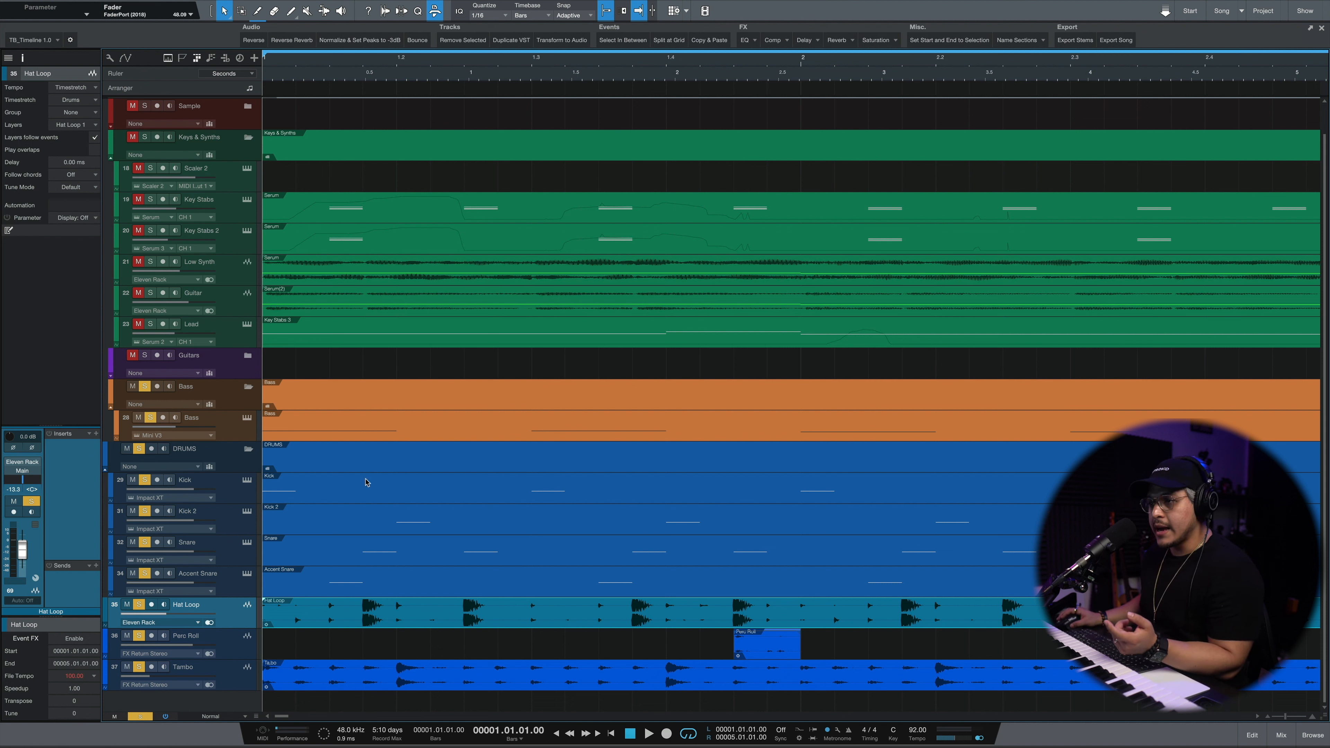
{"action": "left_click", "coordinate": [366, 613], "text": "alt"}
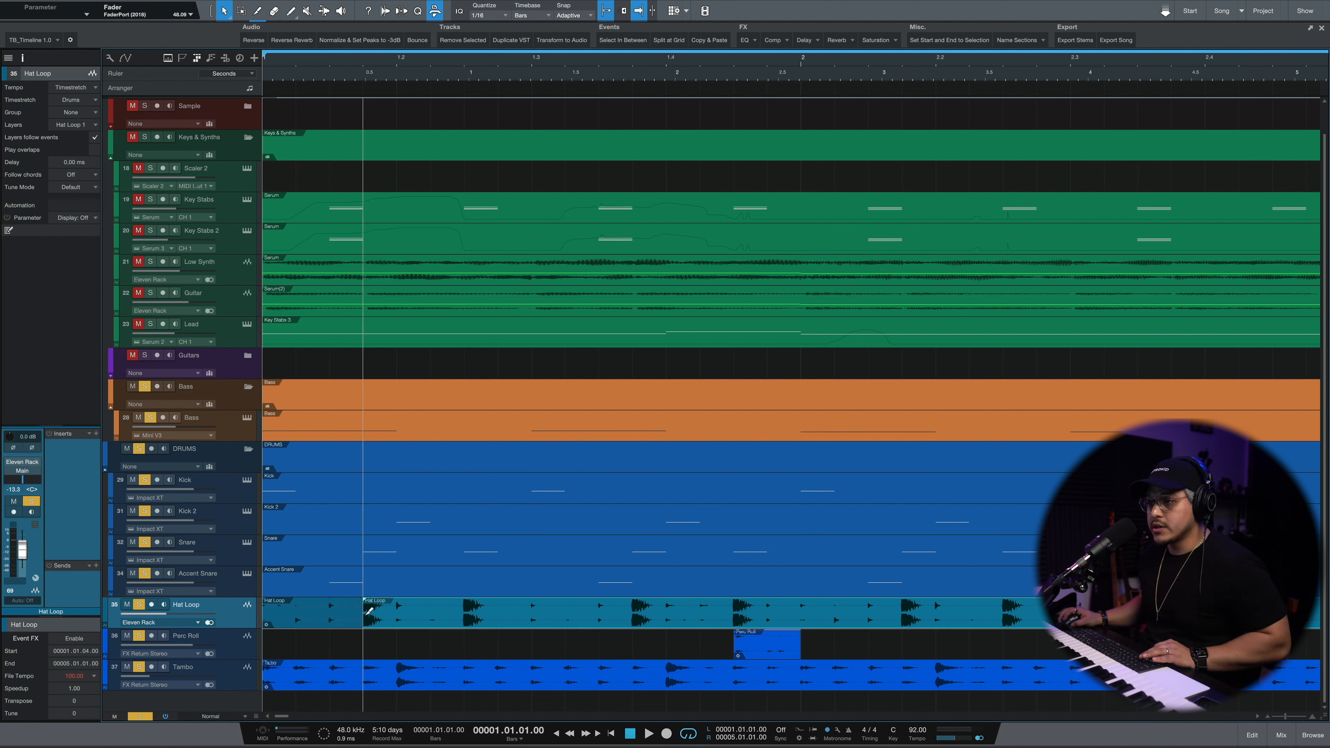
{"action": "left_click", "coordinate": [397, 609], "text": "alt"}
{"action": "mouse_move", "coordinate": [381, 613]}
{"action": "left_mouse_down"}
{"action": "mouse_move", "coordinate": [383, 641]}
{"action": "mouse_move", "coordinate": [383, 616]}
{"action": "left_mouse_up"}
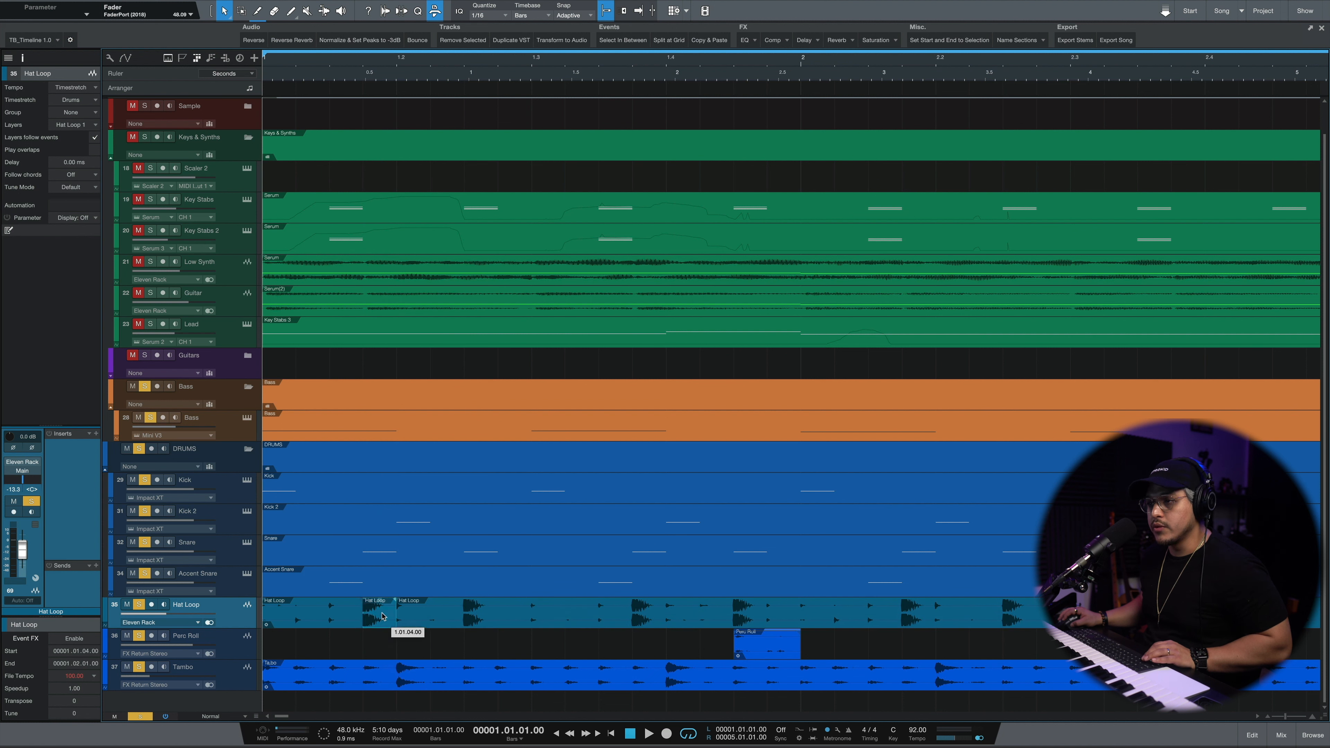
{"action": "key", "text": "super+z"}
{"action": "key", "text": "super+z"}
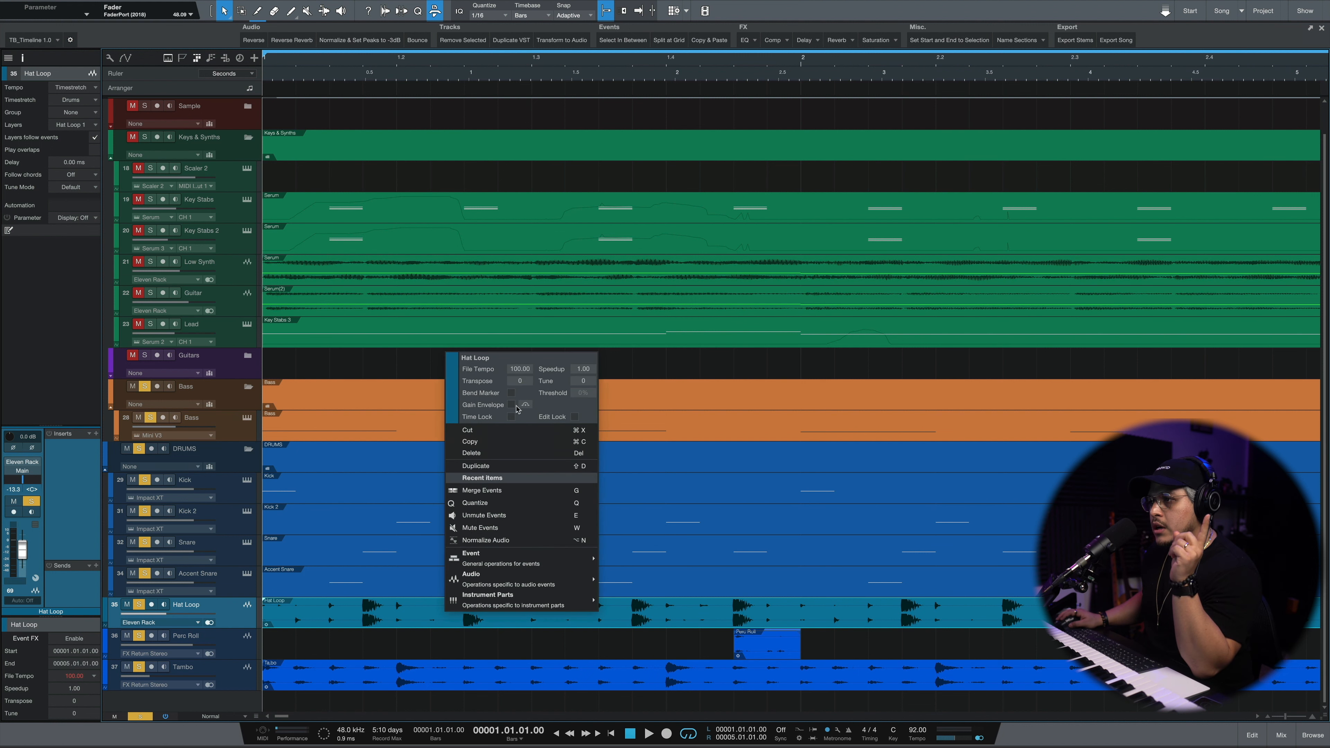
Enable the gain envelope on the Hat Loop event and raise the gain from its start to just before beat 2 of bar 1
{"action": "left_click", "coordinate": [265, 618]}
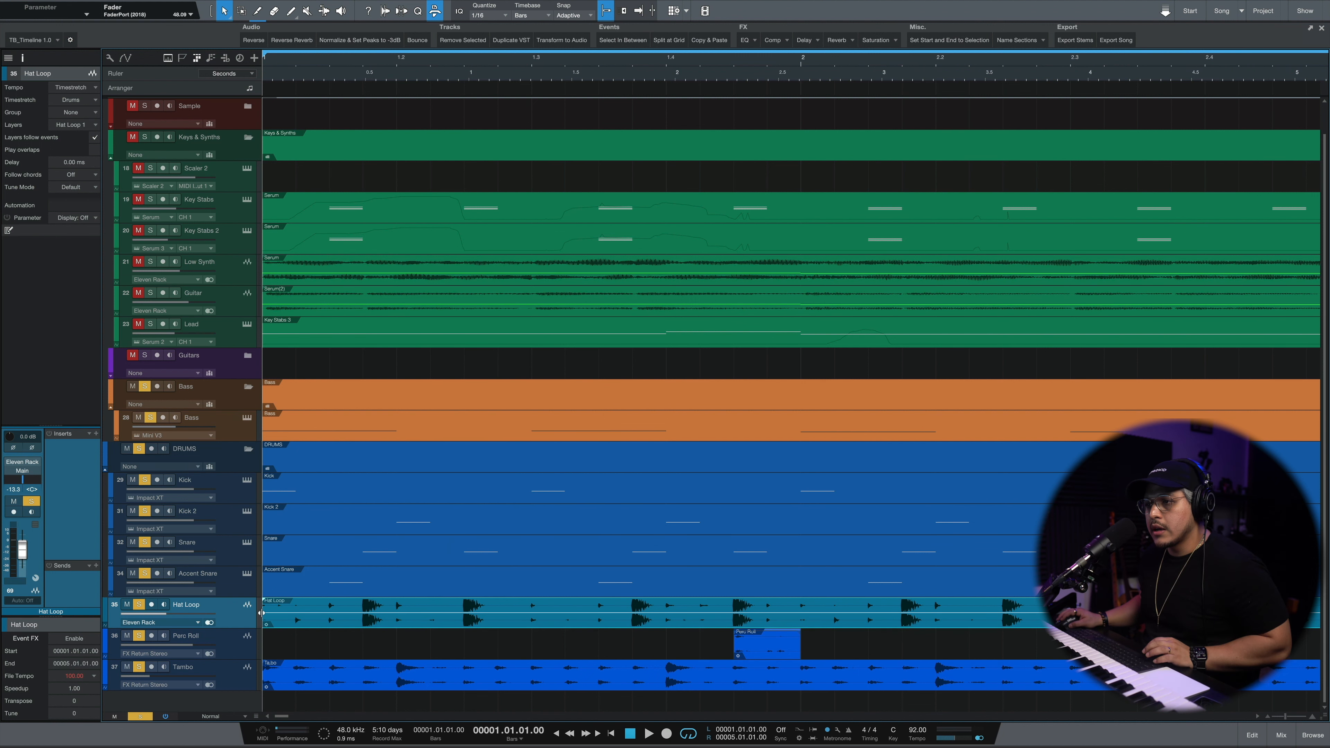
{"action": "left_click", "coordinate": [263, 617]}
{"action": "left_click_drag", "start_coordinate": [263, 617], "coordinate": [319, 597]}
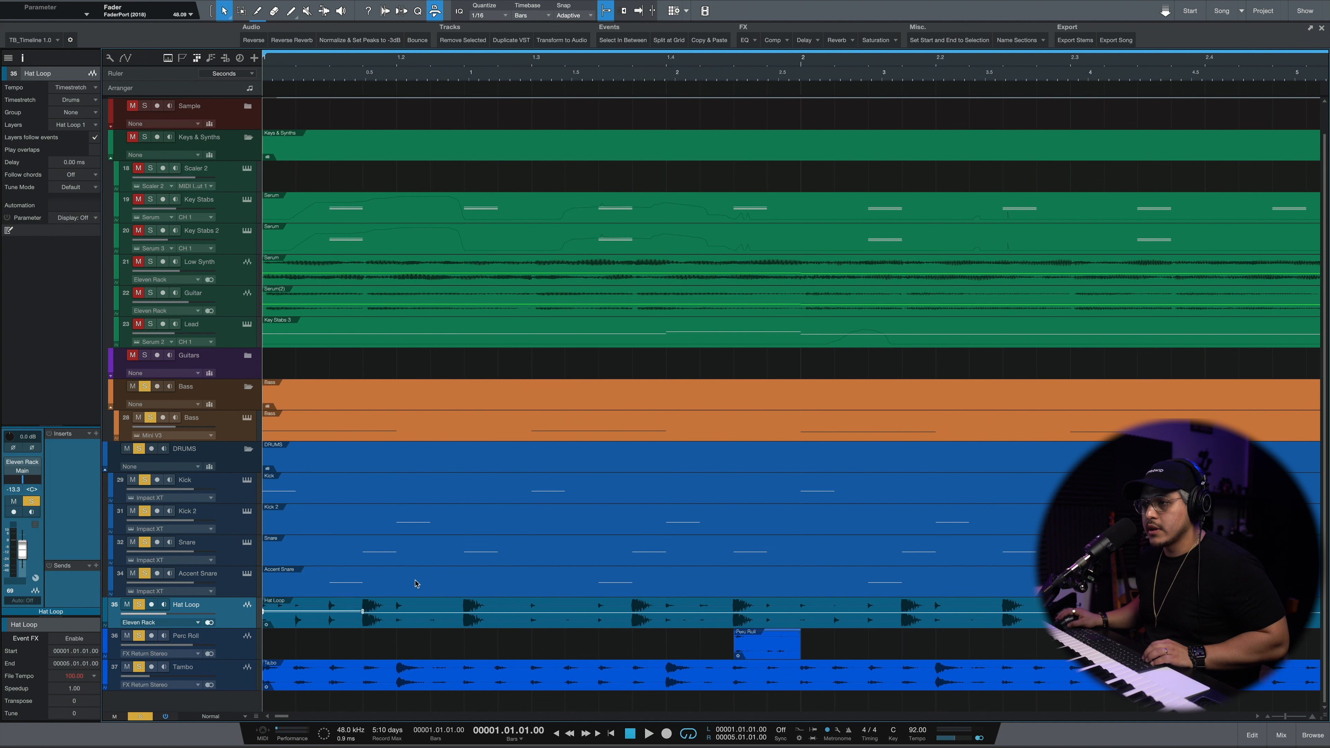
Add Hat Loop gain envelope points at beat 2 of bar 1 and at the next loud hit, raising the gain between them
{"action": "left_click", "coordinate": [396, 613]}
{"action": "left_click", "coordinate": [463, 612]}
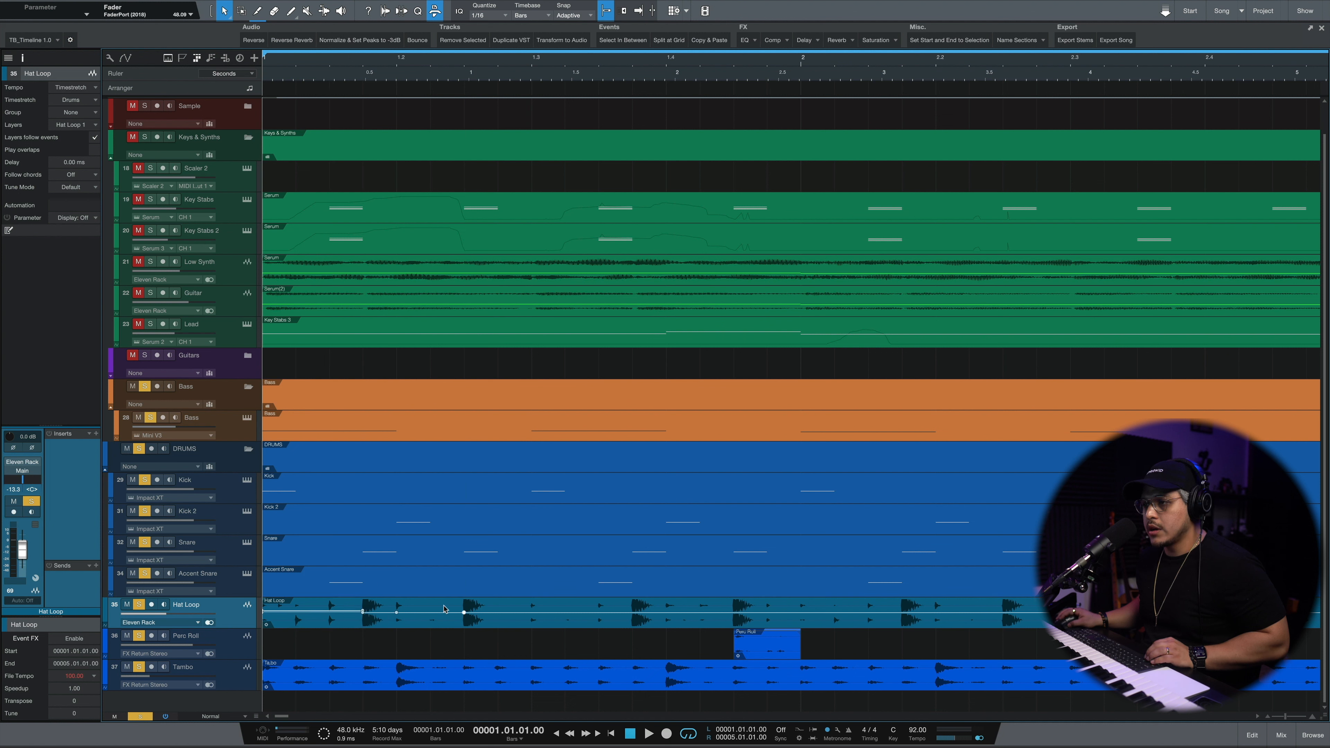
{"action": "left_click_drag", "start_coordinate": [432, 604], "coordinate": [434, 598]}
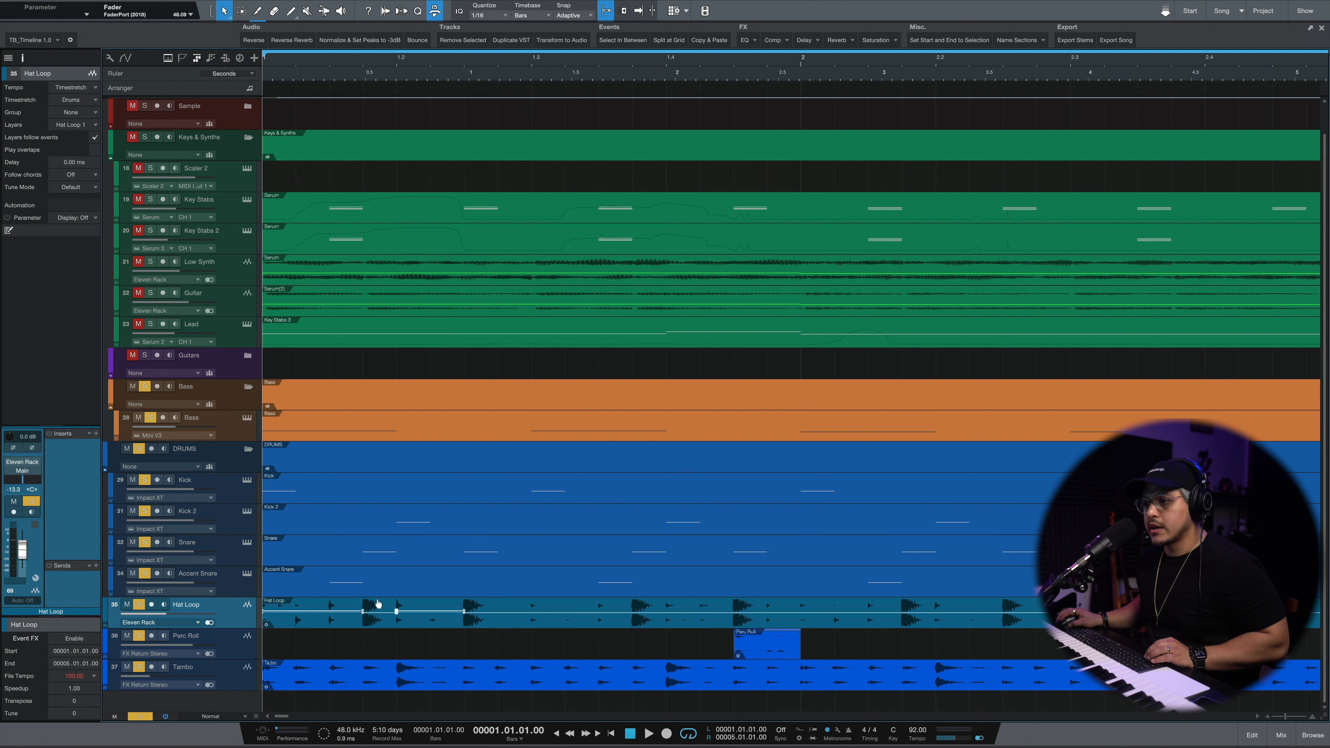
{"action": "left_click_drag", "start_coordinate": [378, 603], "coordinate": [376, 604]}
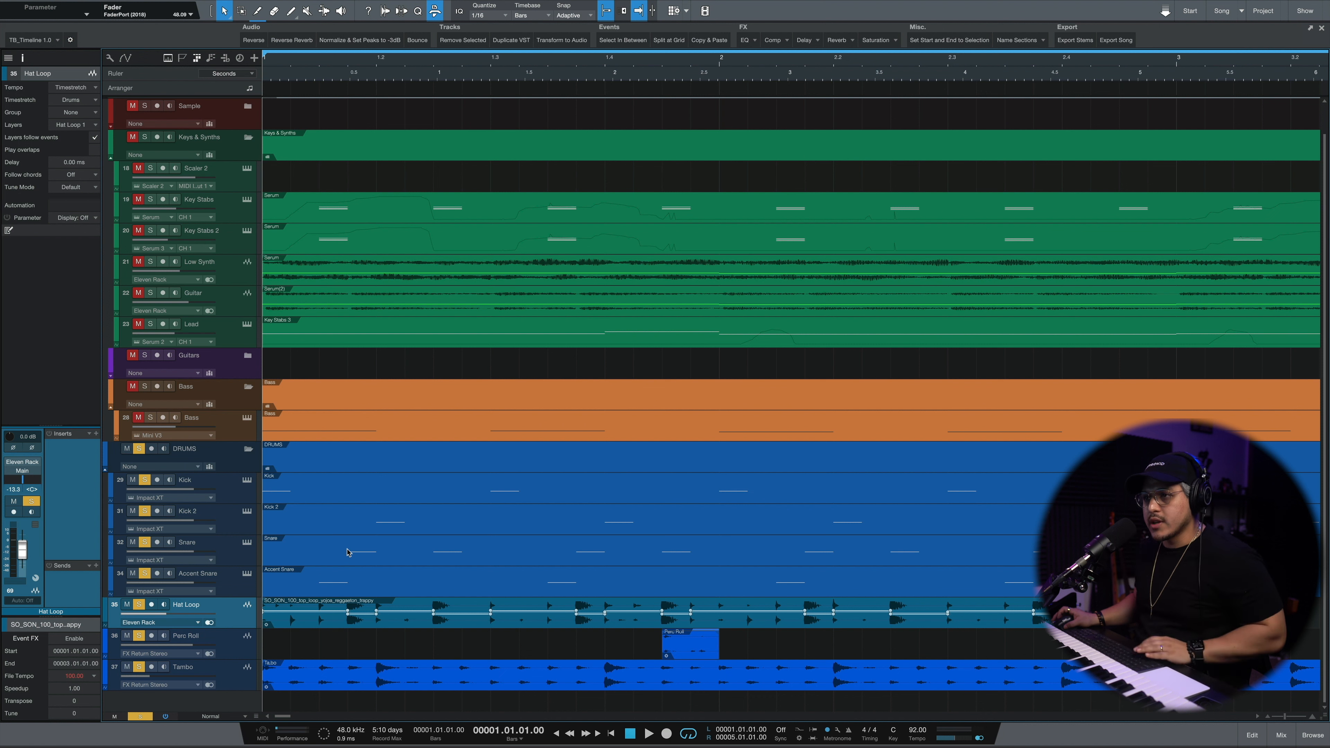
Audition the soloed drums with the gain-shaped Hat Loop from the start of bar 1
{"action": "key", "text": "space"}
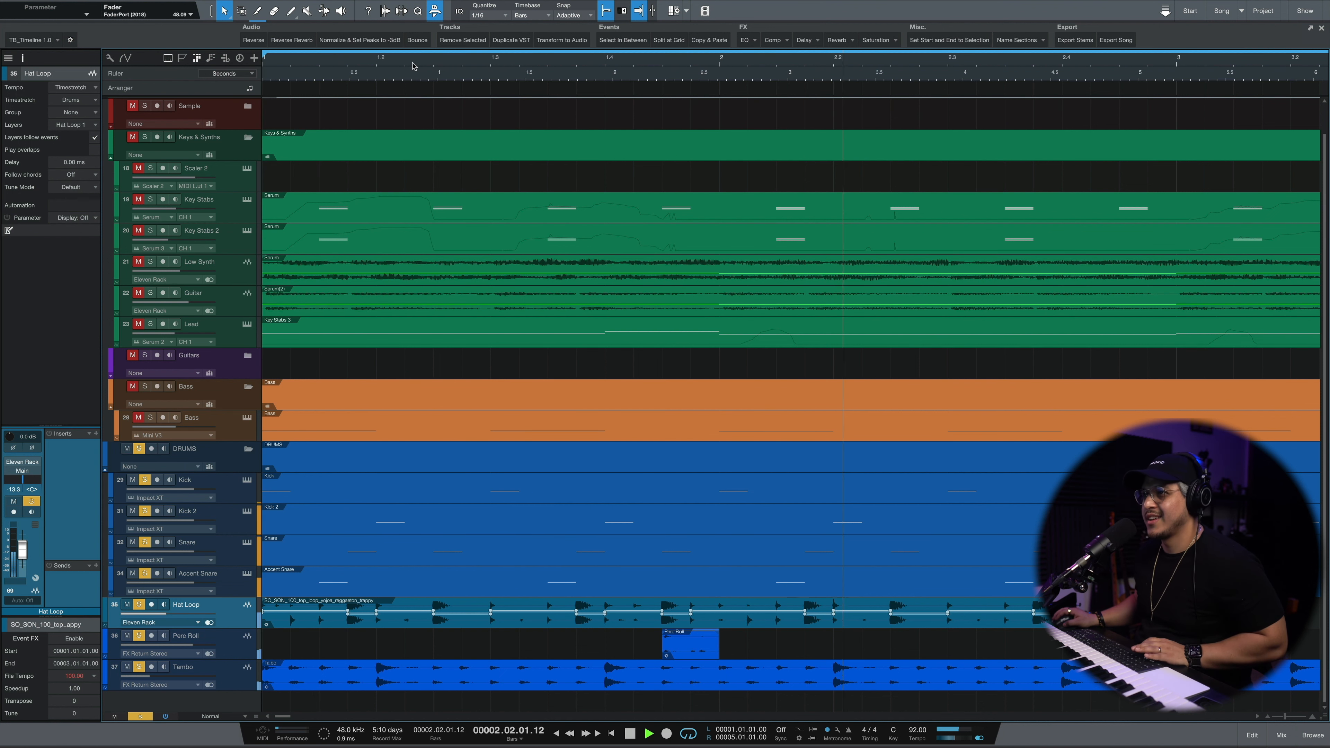
{"action": "scroll", "coordinate": [418, 57], "scroll_direction": "down", "scroll_amount": 3}
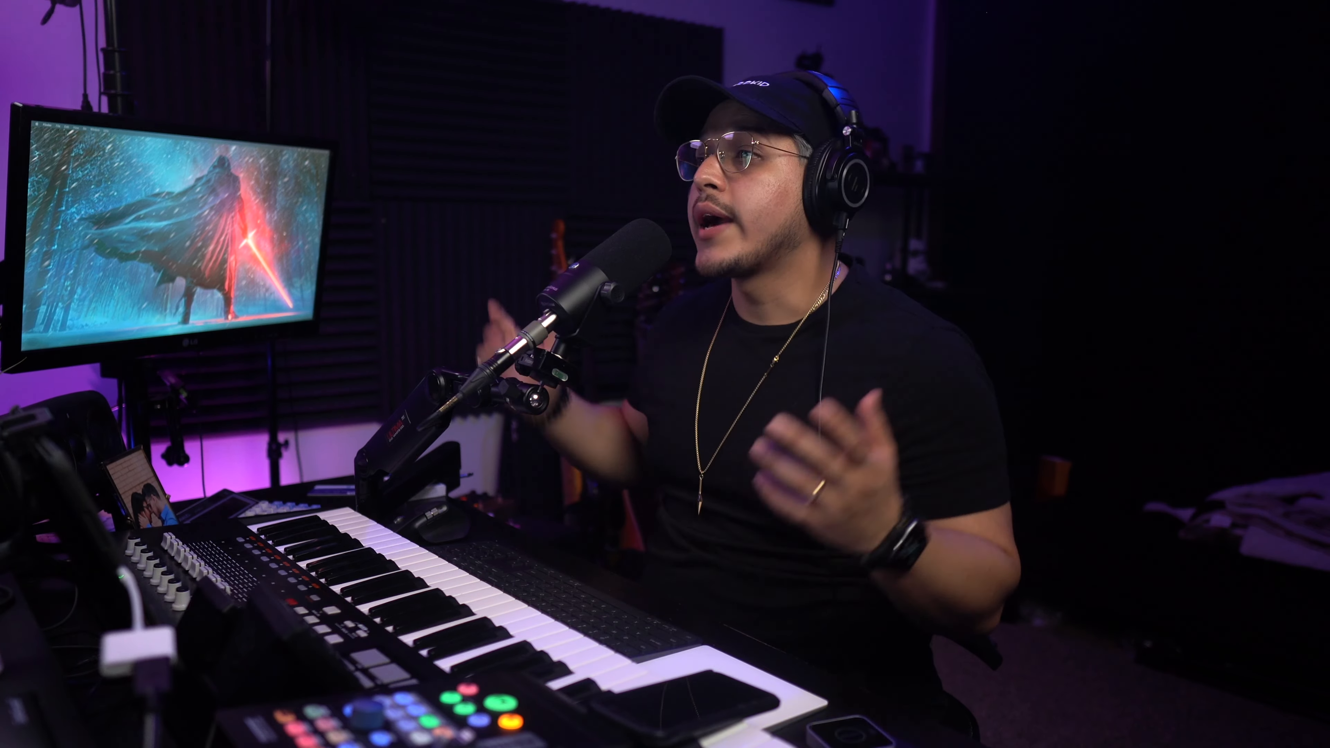